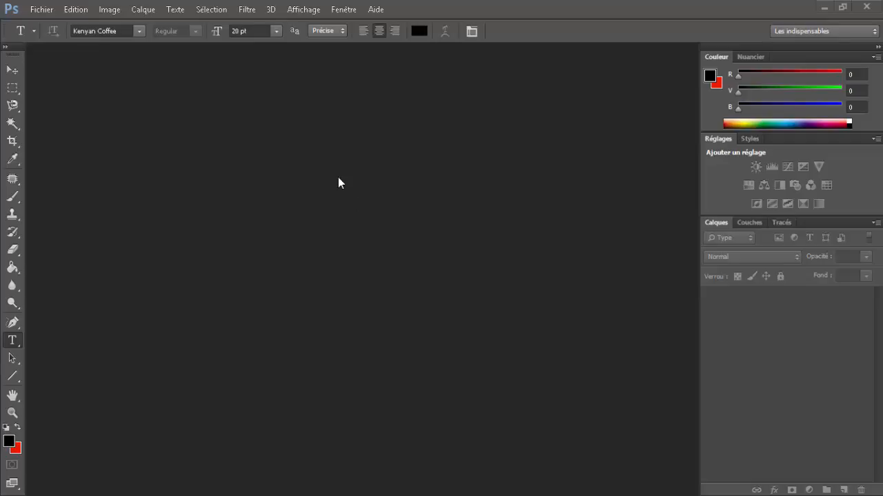
# Start opening an existing file and browse to the GFX folder on the desktop
pyautogui.click(76, 9)
pyautogui.moveTo(42, 9)
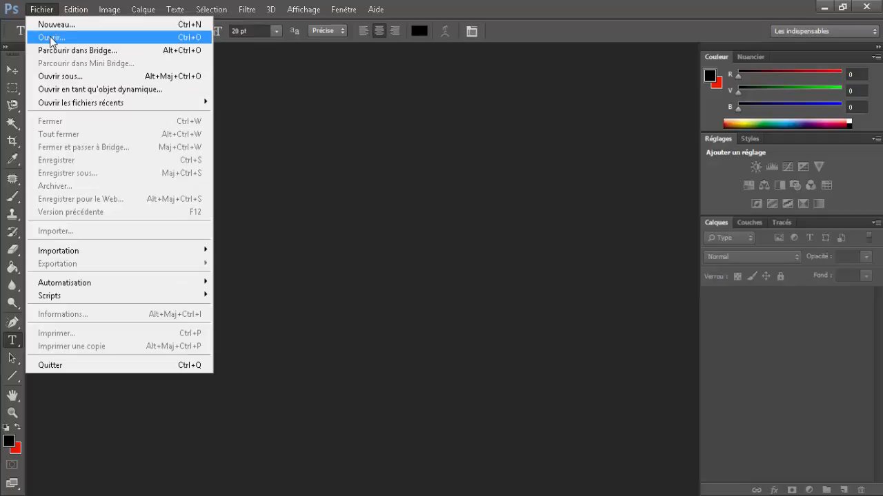
pyautogui.click(52, 38)
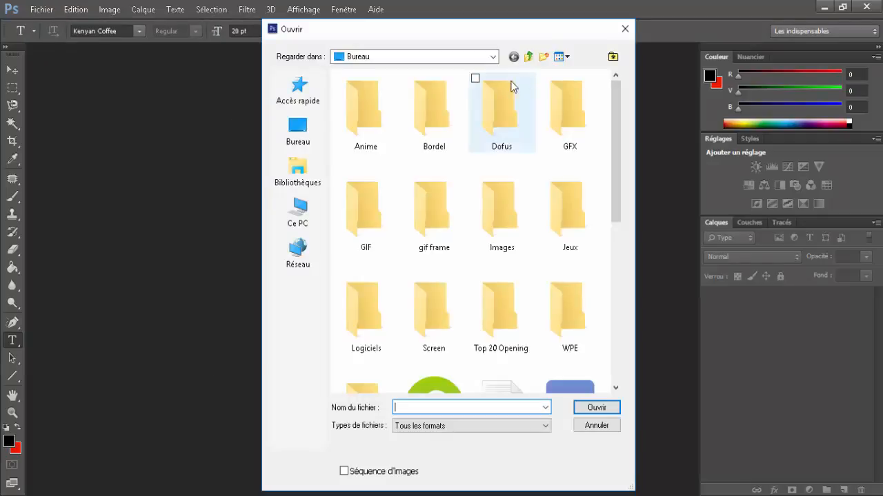
pyautogui.doubleClick(584, 116)
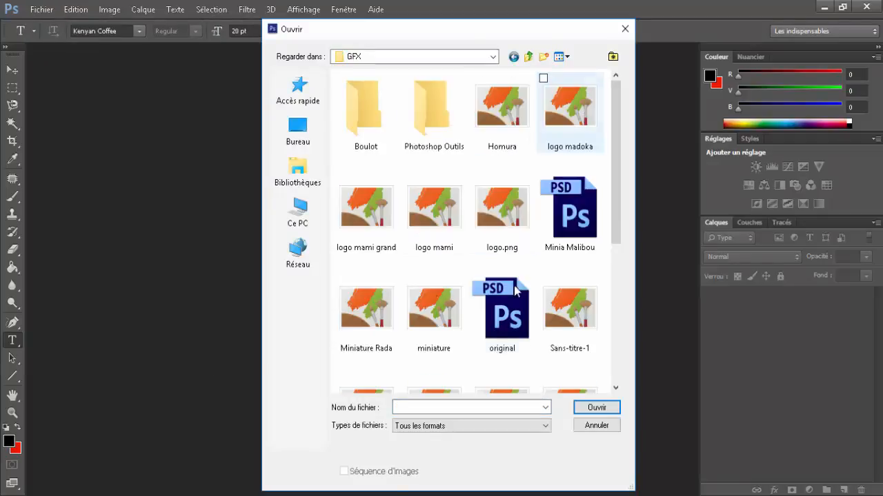
pyautogui.doubleClick(351, 132)
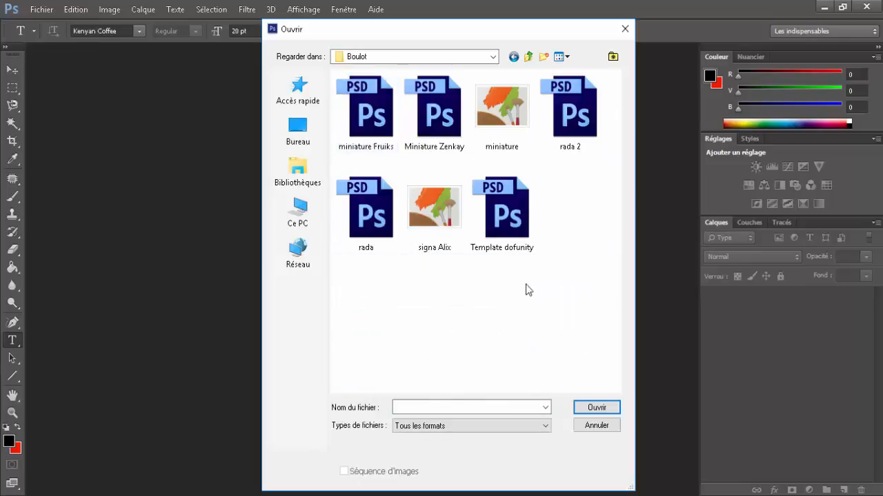
pyautogui.moveTo(564, 256); pyautogui.dragTo(353, 80)
pyautogui.click(522, 346)
pyautogui.press('BackSpace')
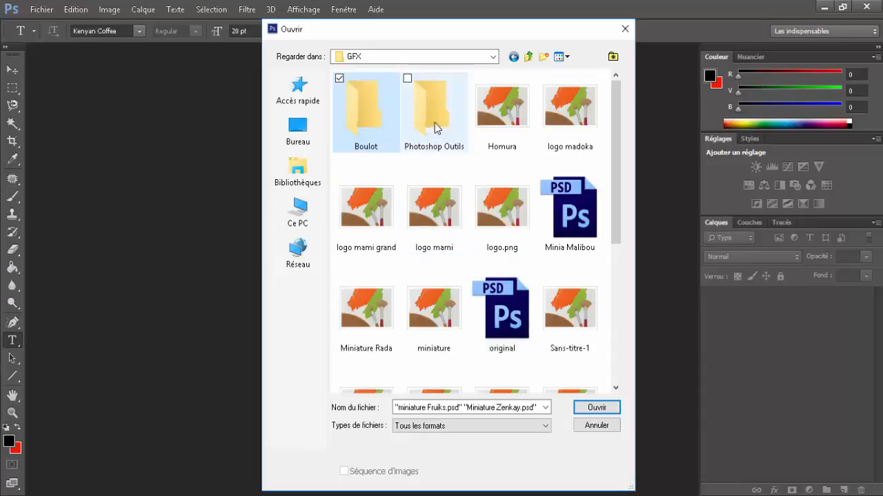
pyautogui.scroll(-5, 494, 197)
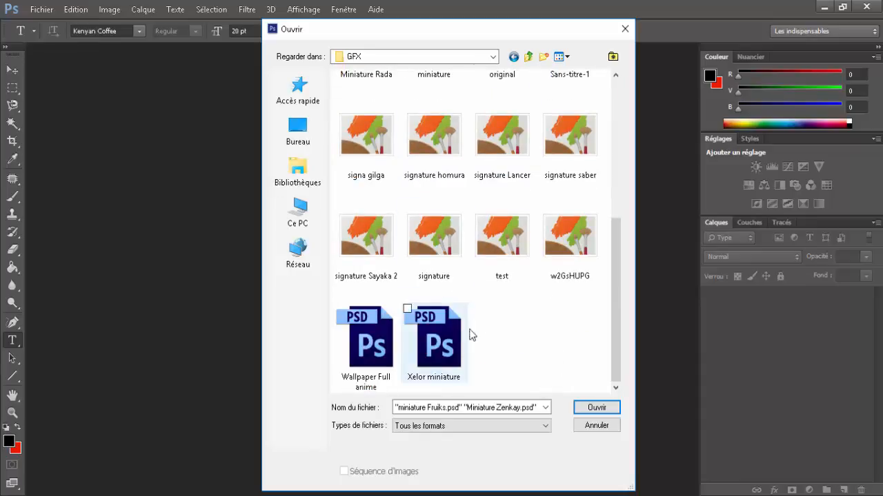
pyautogui.scroll(5, 438, 133)
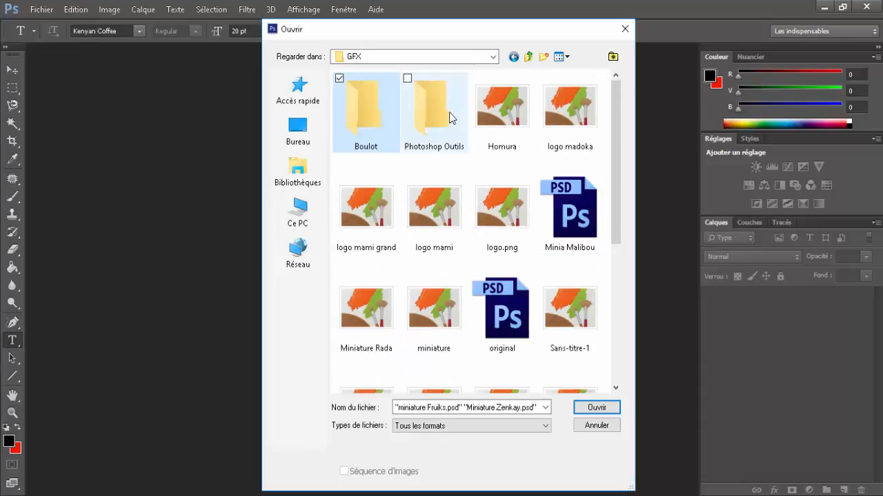
# Open the Color Correction - Cinefoxlive PSD file from the Photoshop Outils folder
pyautogui.doubleClick(449, 118)
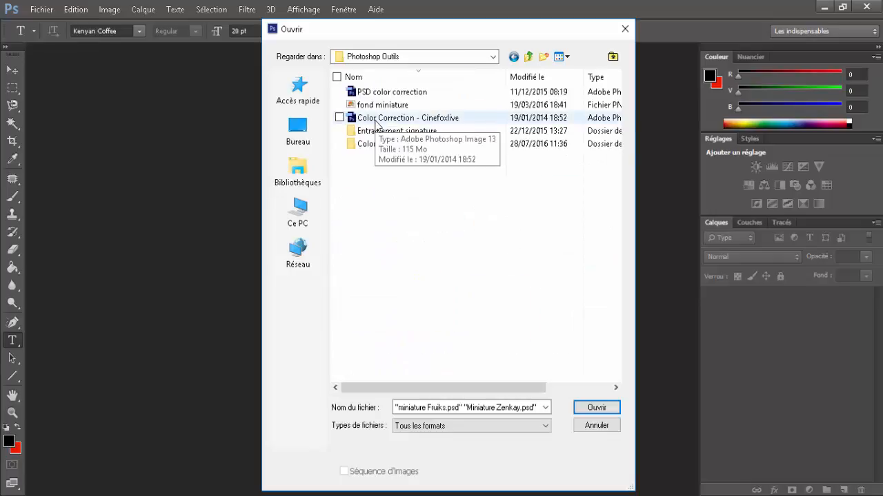
pyautogui.doubleClick(410, 118)
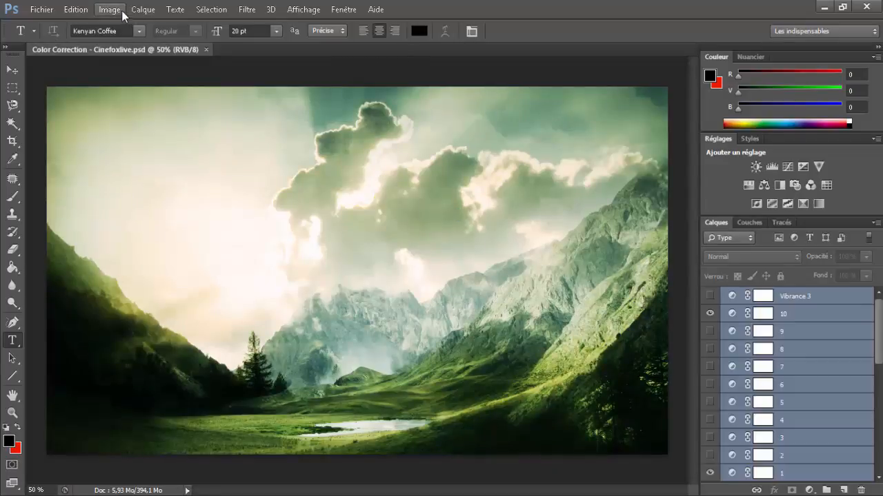
# Resize the image to 500 pixels wide and 150 pixels high, without keeping the proportions
pyautogui.click(122, 11)
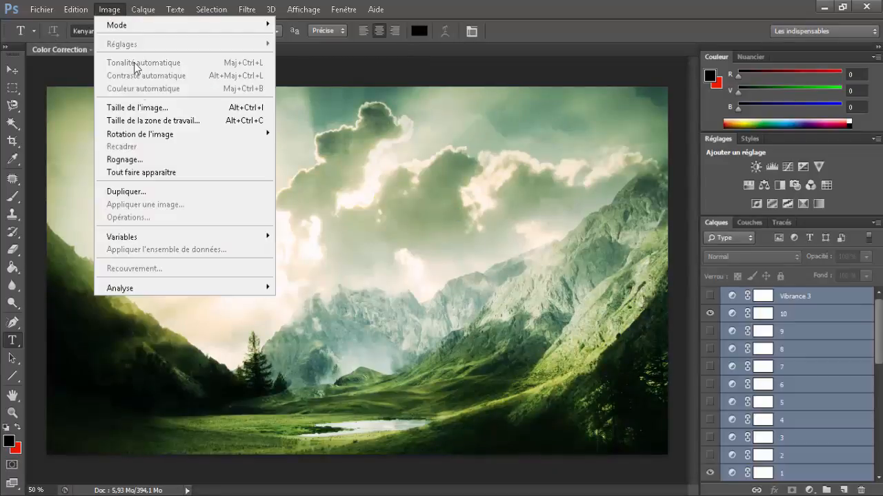
pyautogui.click(138, 107)
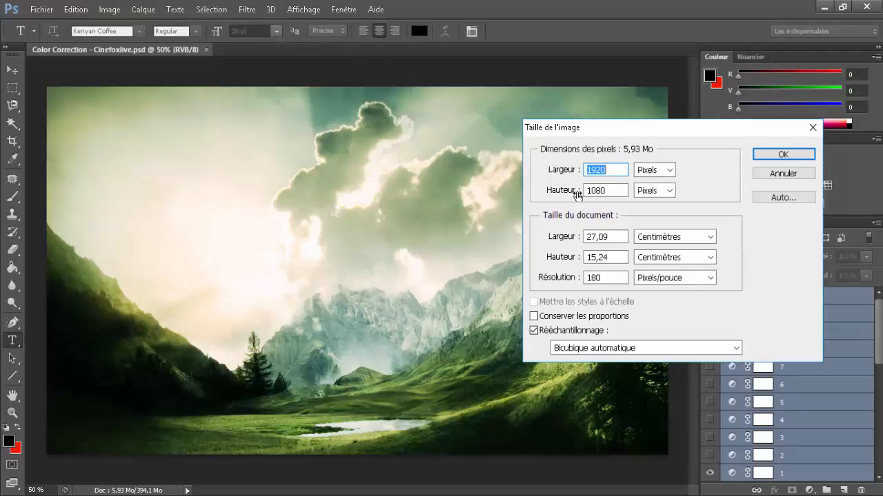
pyautogui.write('500')
pyautogui.press('Tab')
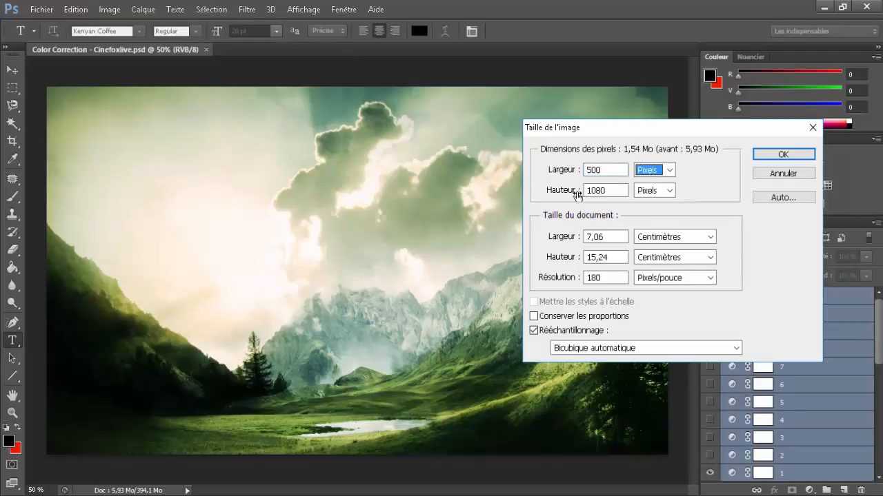
pyautogui.press('Tab')
pyautogui.write('150')
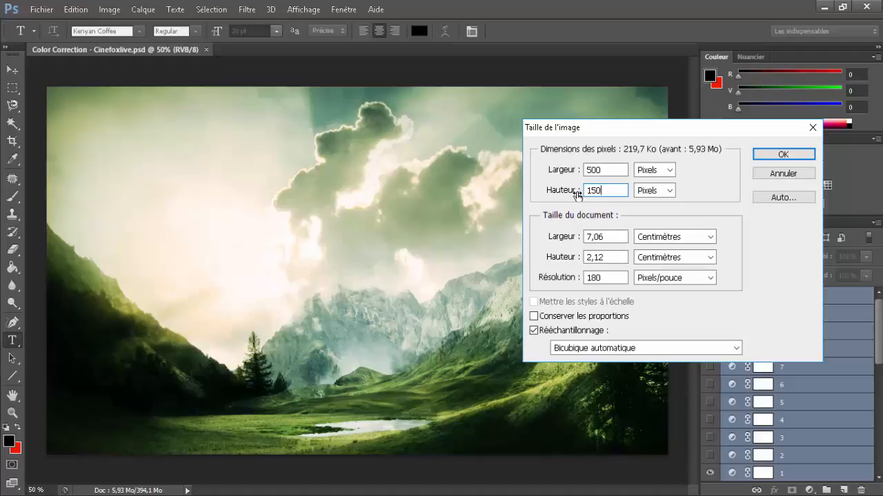
pyautogui.click(757, 153)
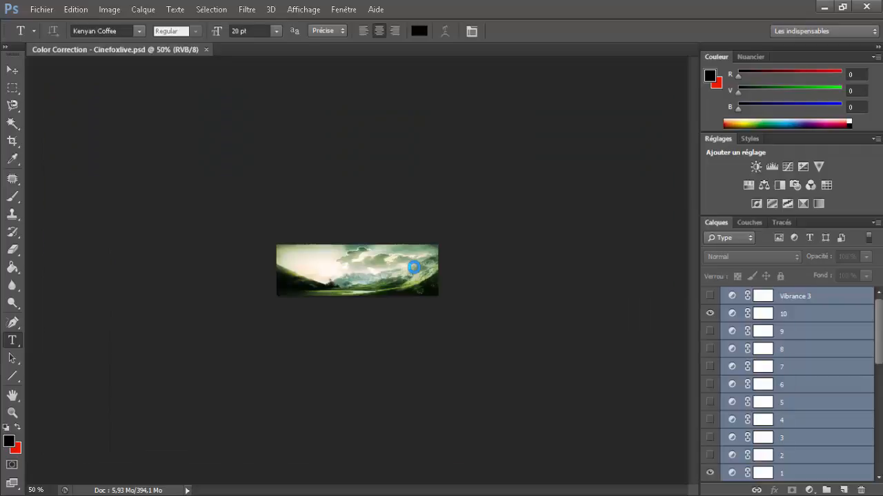
# Delete the landscape layer Calque 1 and hide the adjustment layers 10 and 1
pyautogui.hotkey('ctrl', '1')
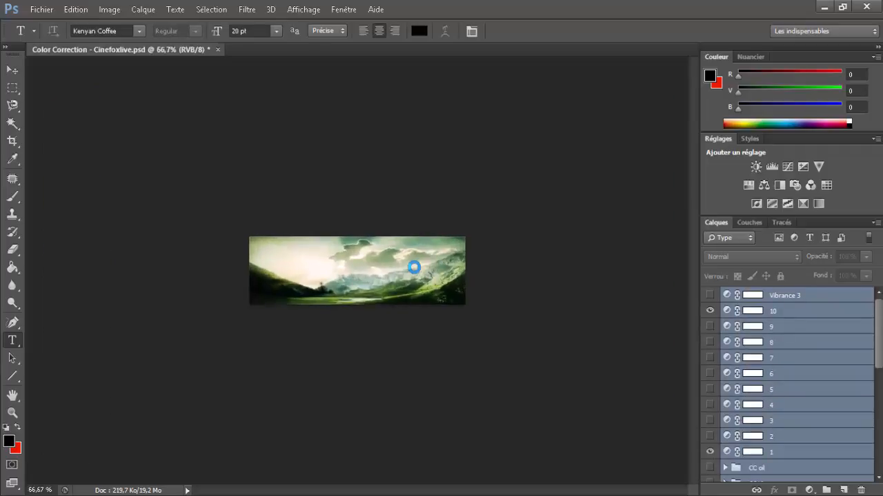
pyautogui.hotkey('ctrl', '+')
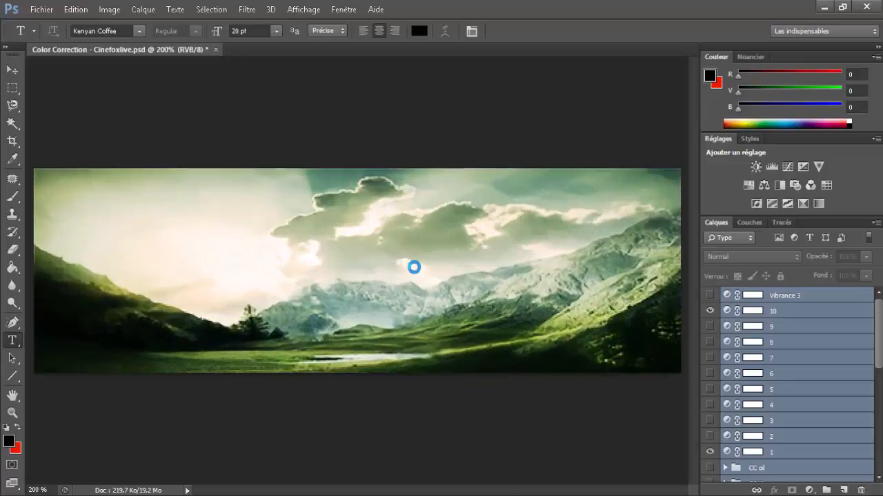
pyautogui.hotkey('ctrl', '-')
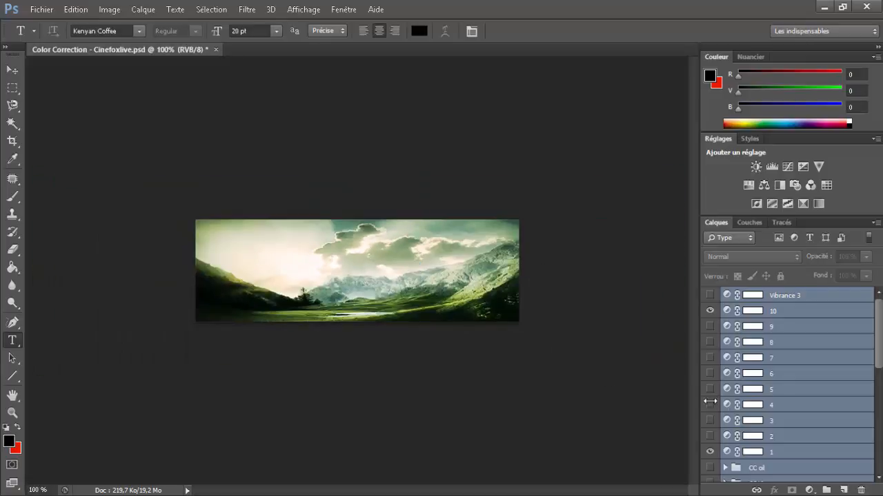
pyautogui.scroll(-5, 754, 407)
pyautogui.scroll(-2, 754, 405)
pyautogui.click(785, 464)
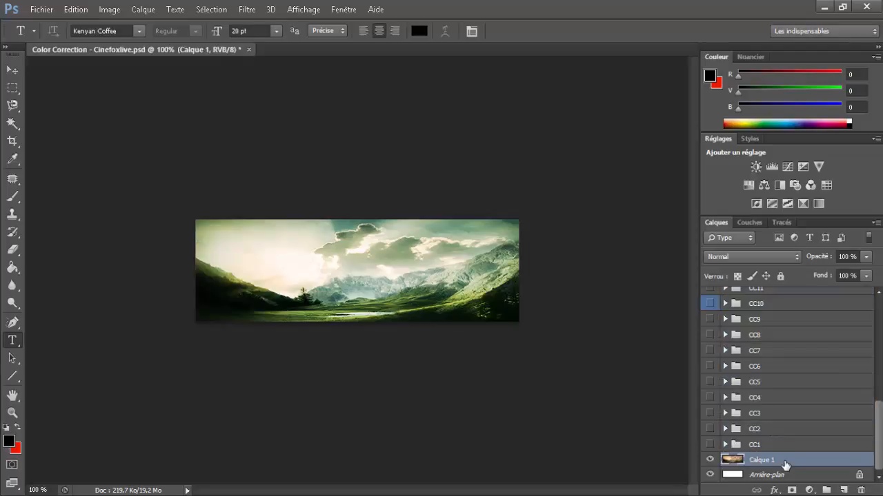
pyautogui.press('Delete')
pyautogui.scroll(6, 739, 394)
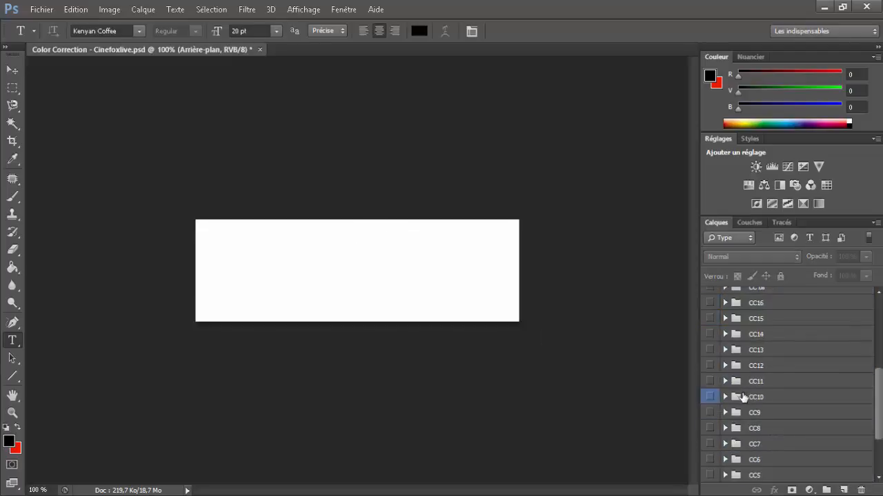
pyautogui.click(710, 311)
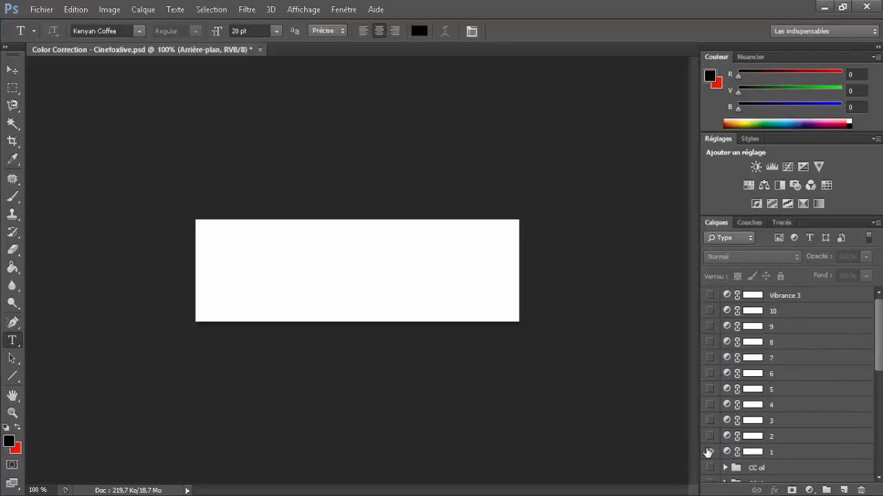
# Place the sayaka JPEG image from the desktop into the document
pyautogui.click(40, 8)
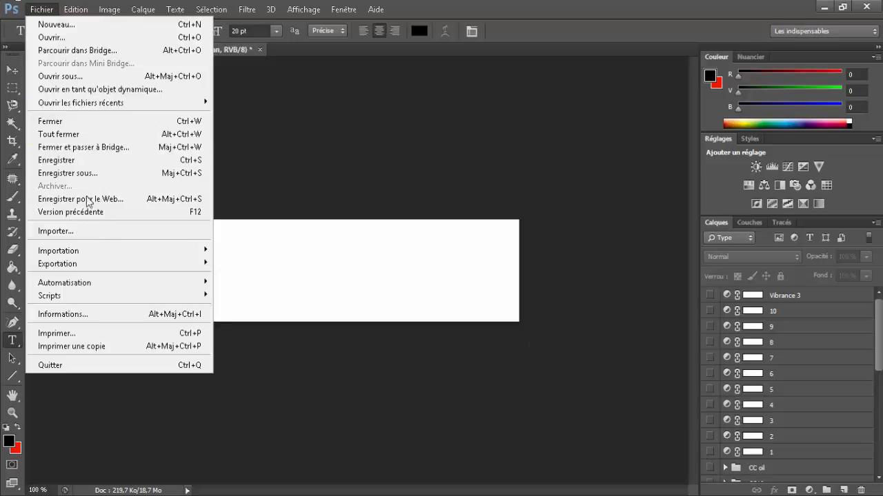
pyautogui.click(69, 231)
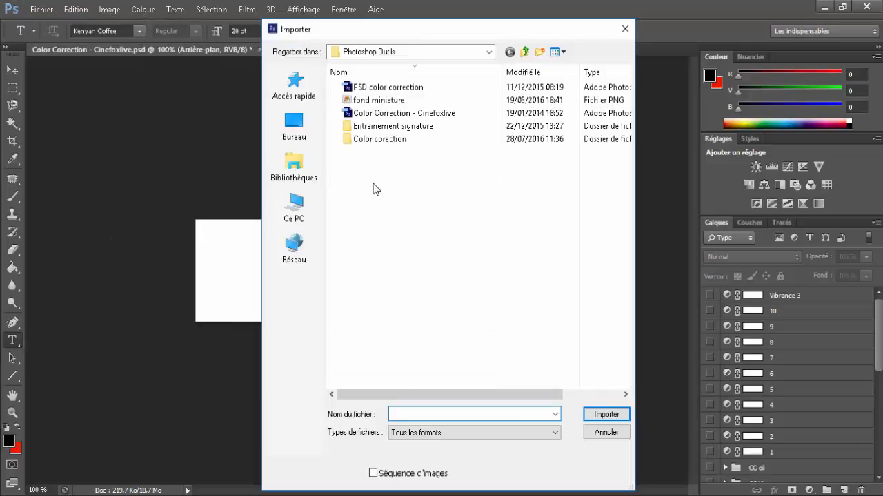
pyautogui.click(294, 128)
pyautogui.scroll(-3, 527, 294)
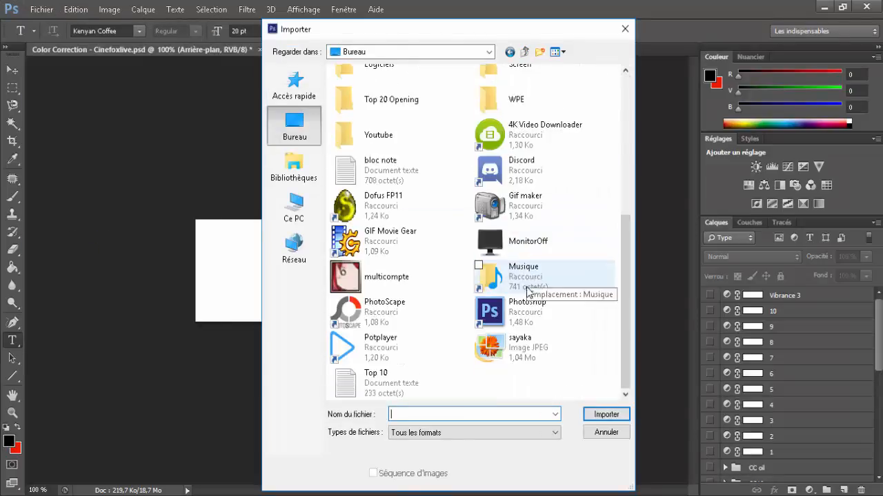
pyautogui.doubleClick(523, 340)
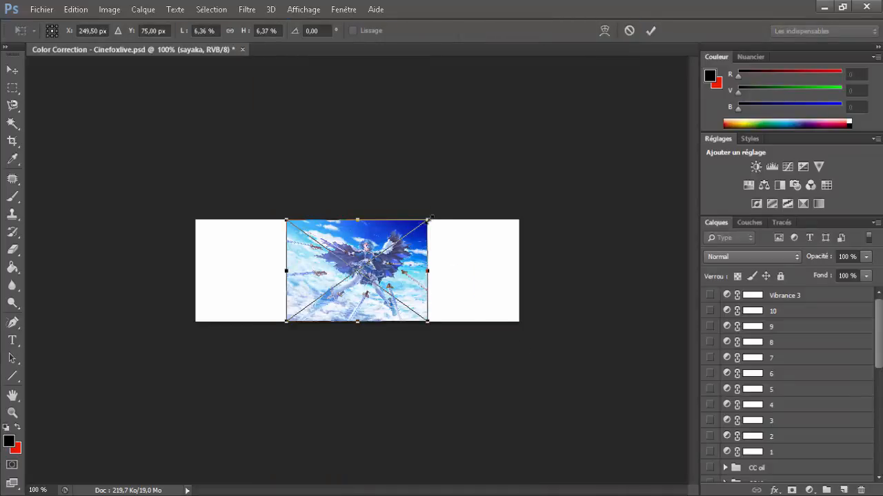
# Scale the placed sayaka image to about 14.7 % and position it to cover the whole canvas with the character's head and torso in frame
pyautogui.moveTo(430, 218); pyautogui.dragTo(518, 156)
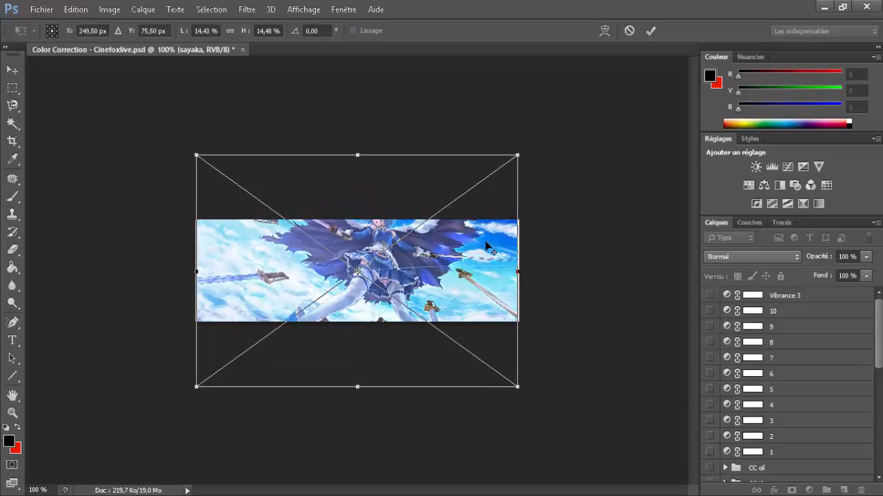
pyautogui.moveTo(481, 240)
pyautogui.mouseDown()
pyautogui.moveTo(492, 245)
pyautogui.moveTo(471, 254)
pyautogui.moveTo(495, 242)
pyautogui.mouseUp()
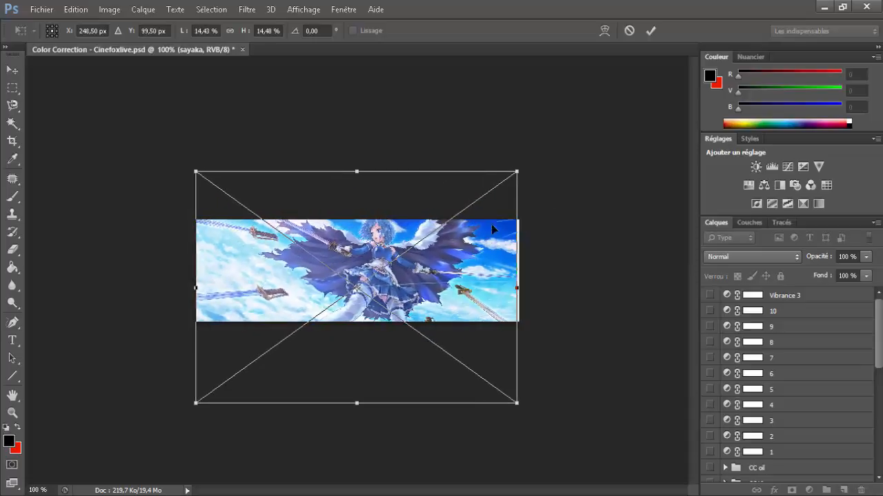
pyautogui.moveTo(516, 173); pyautogui.dragTo(519, 171)
pyautogui.moveTo(491, 233); pyautogui.dragTo(495, 238)
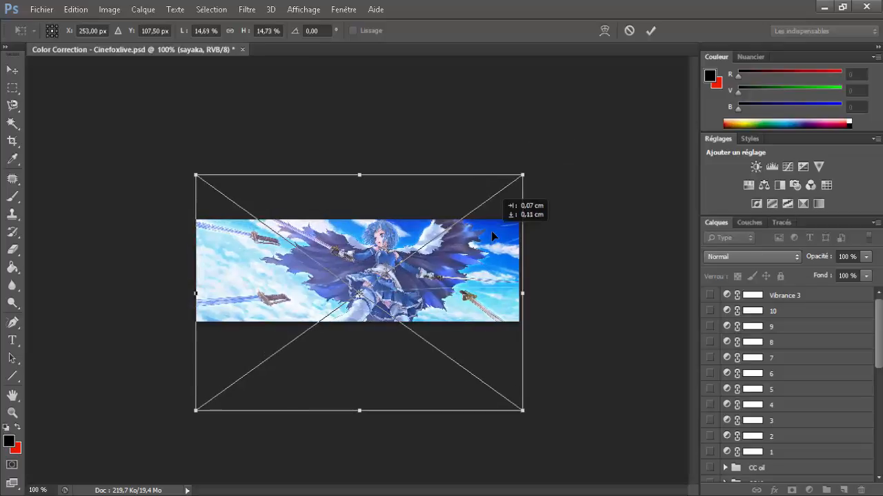
pyautogui.click(658, 35)
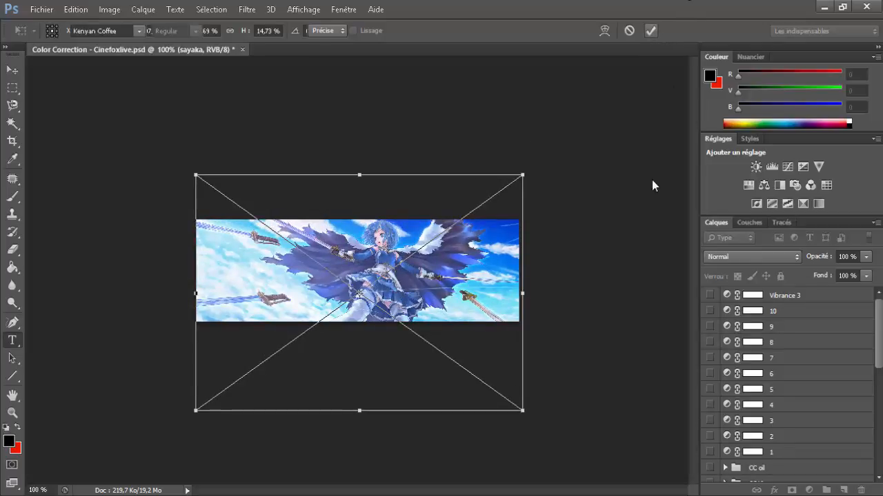
# Rasterize the sayaka smart object layer
pyautogui.scroll(-10, 743, 359)
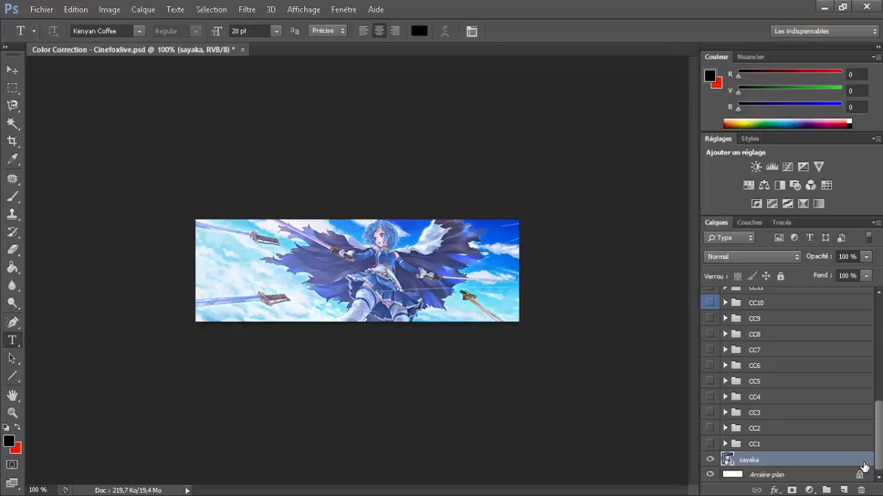
pyautogui.doubleClick(864, 466)
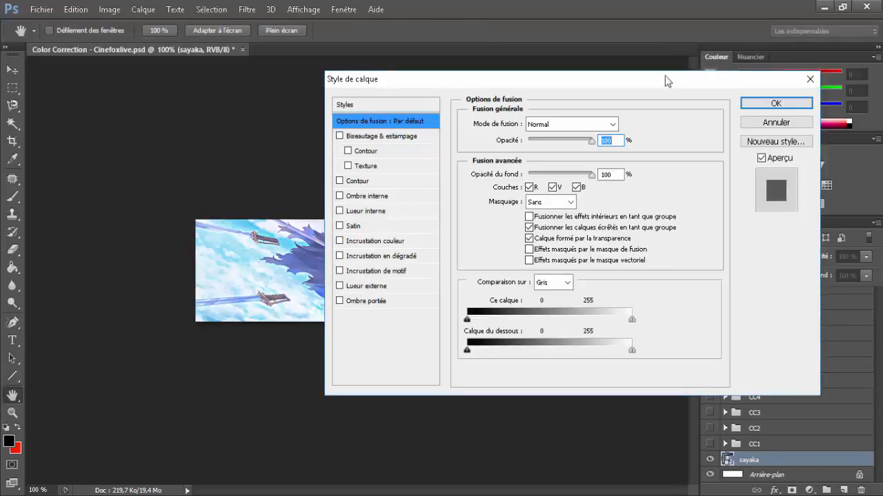
pyautogui.press('Escape')
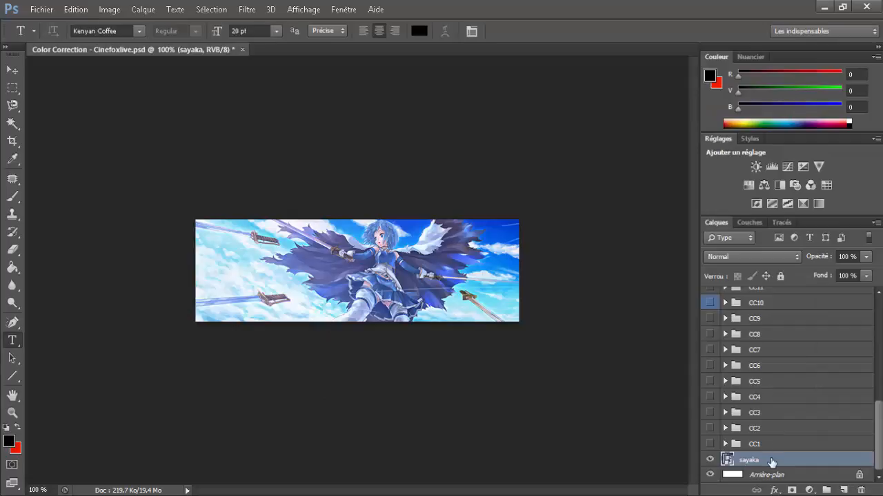
pyautogui.rightClick(771, 462)
pyautogui.click(566, 162)
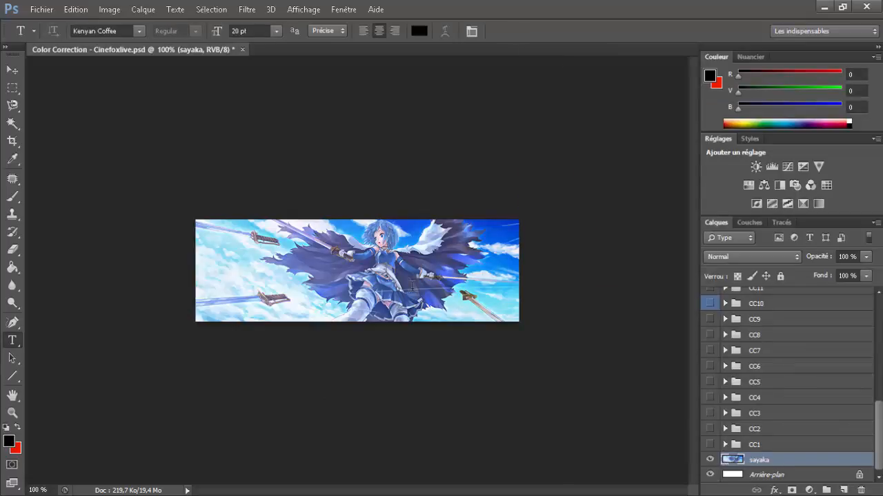
pyautogui.scroll(5, 786, 434)
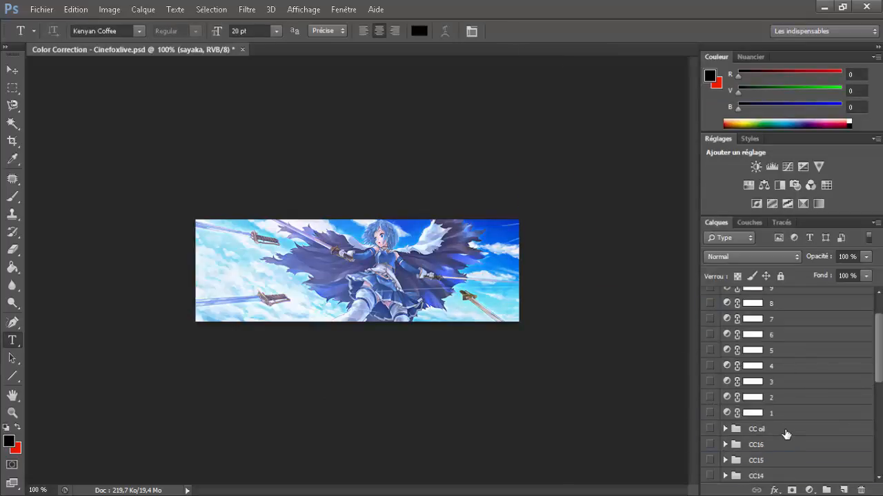
pyautogui.scroll(-5, 801, 370)
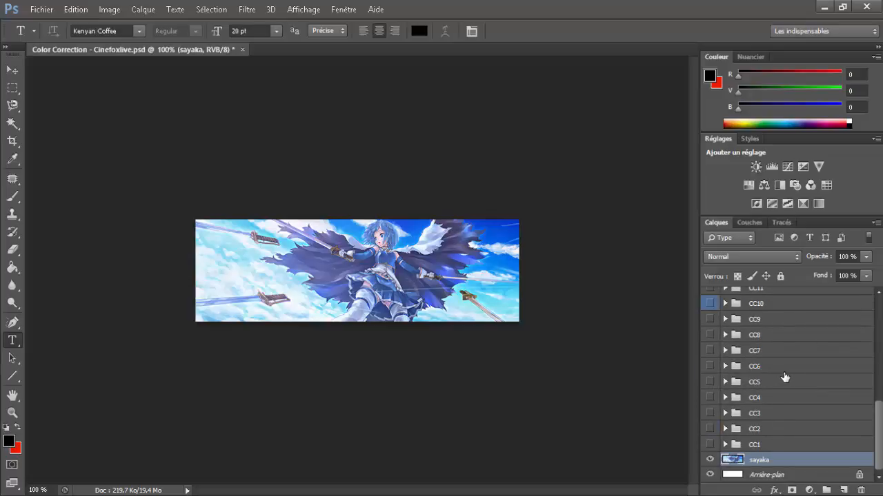
pyautogui.scroll(5, 758, 434)
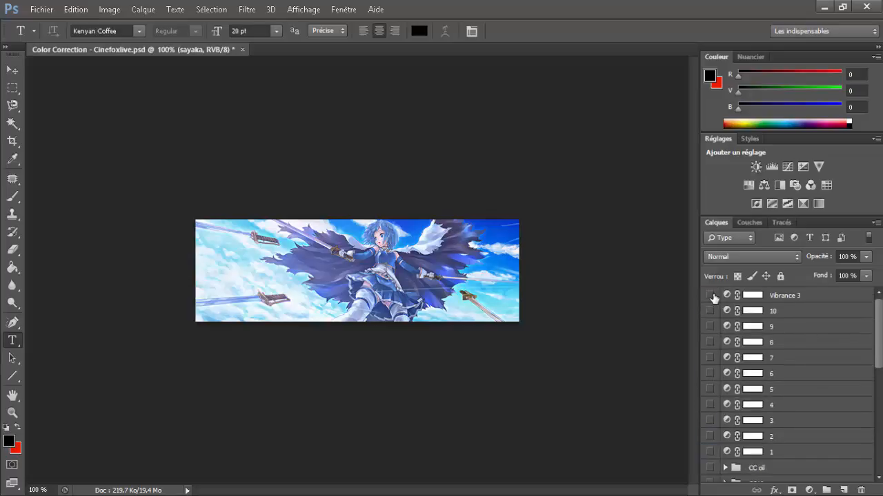
# Preview adjustment layers Vibrance 3 and 10 on the banner, and leave only adjustment layer 9 visible
pyautogui.click(710, 296)
pyautogui.click(710, 313)
pyautogui.click(710, 313)
pyautogui.click(711, 327)
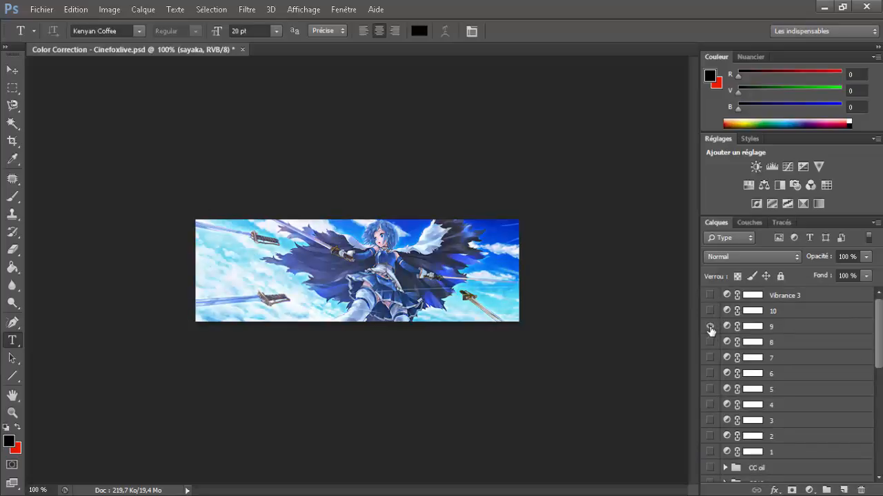
pyautogui.click(711, 327)
pyautogui.click(710, 326)
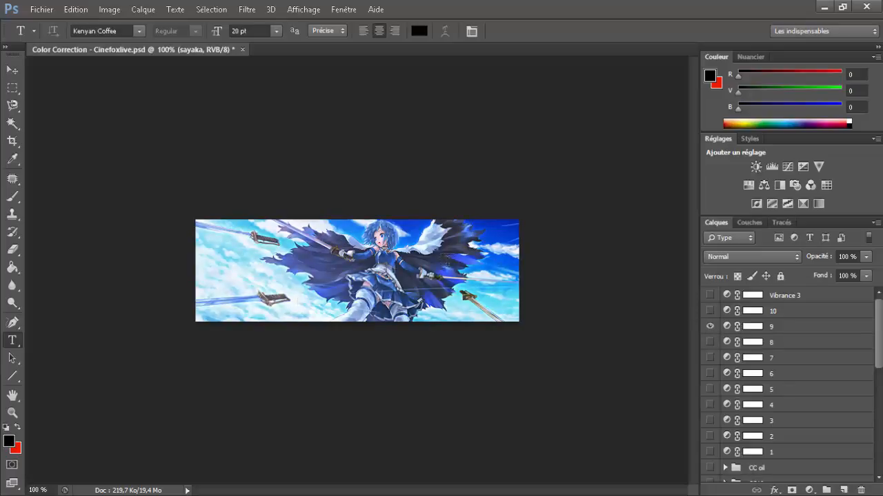
# Show adjustment layer 8, and preview layers 7 and 6 before hiding both again
pyautogui.click(709, 344)
pyautogui.click(710, 345)
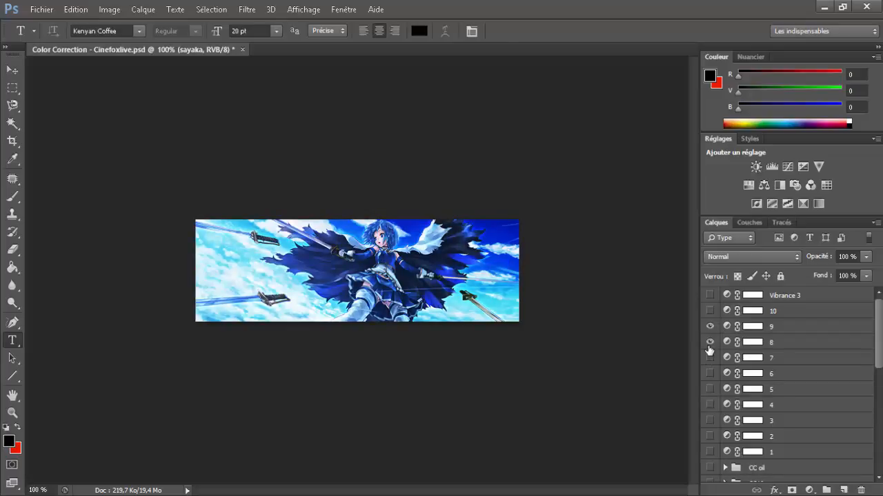
pyautogui.click(709, 346)
pyautogui.click(709, 347)
pyautogui.click(710, 373)
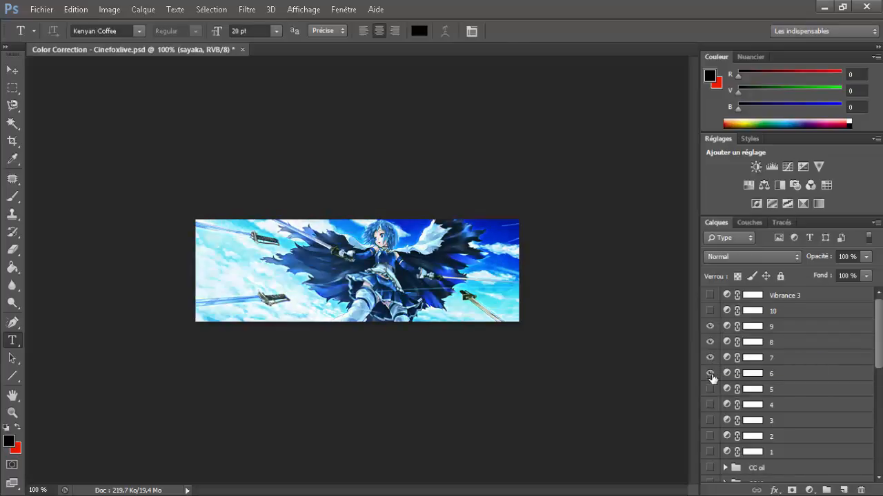
pyautogui.click(710, 373)
pyautogui.click(709, 359)
# Show adjustment layer 5, toggling it to compare its effect on the banner
pyautogui.click(710, 390)
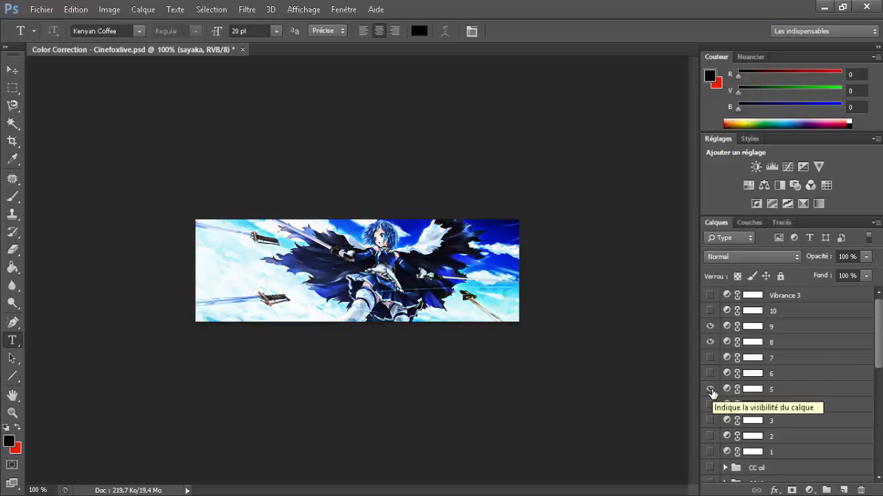
pyautogui.click(711, 389)
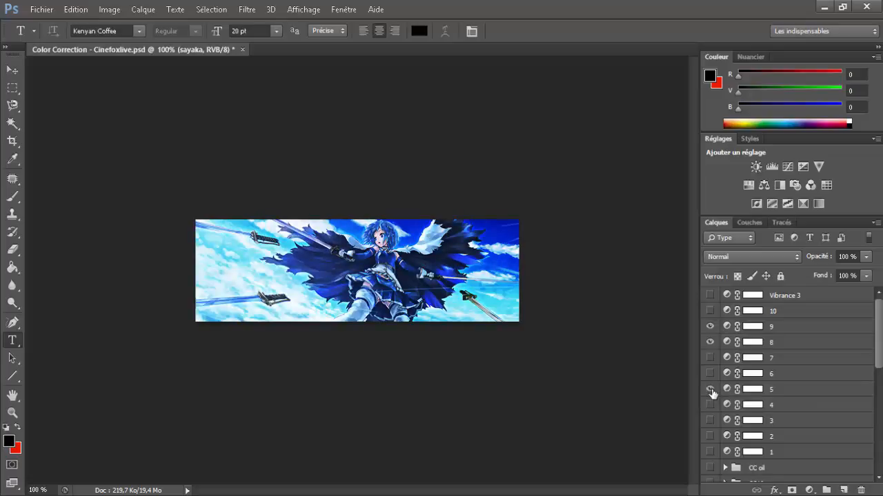
pyautogui.click(710, 389)
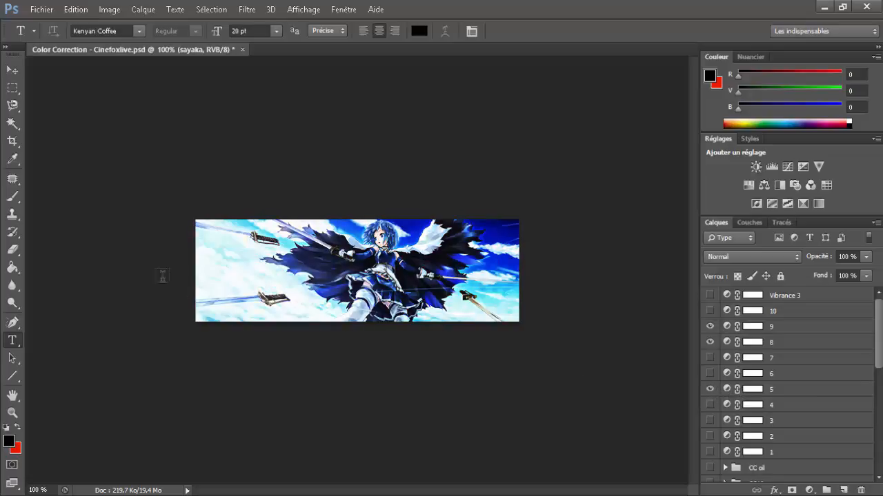
pyautogui.click(13, 249)
pyautogui.moveTo(328, 312)
pyautogui.mouseDown()
pyautogui.moveTo(181, 310)
pyautogui.moveTo(218, 314)
pyautogui.moveTo(204, 315)
pyautogui.moveTo(207, 242)
pyautogui.mouseUp()
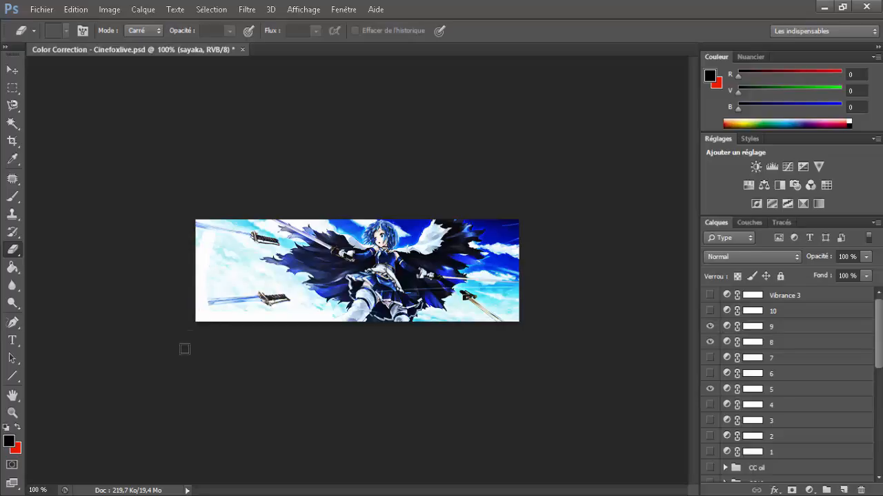
pyautogui.hotkey('ctrl', 'alt', 'z')
pyautogui.hotkey('ctrl', 'alt', 'z')
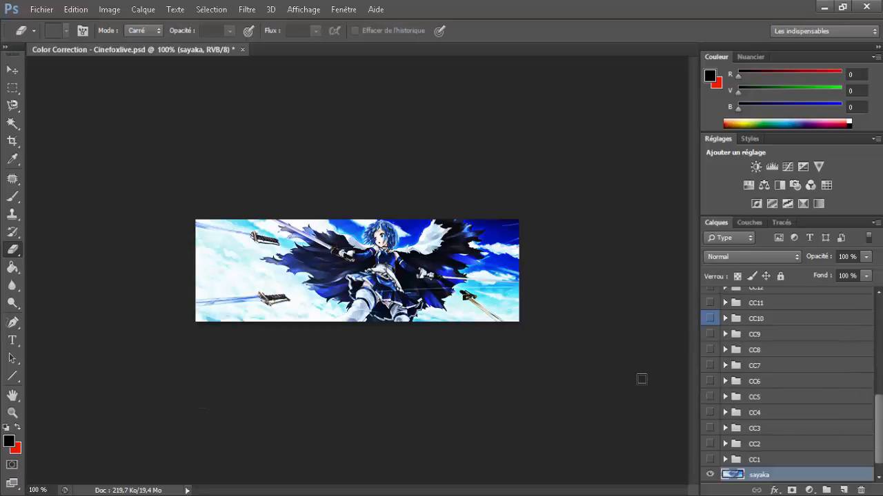
# Erase the mask of adjustment layer 5 over the sky and swords around the character, keeping its effect on her
pyautogui.scroll(6, 754, 365)
pyautogui.click(772, 337)
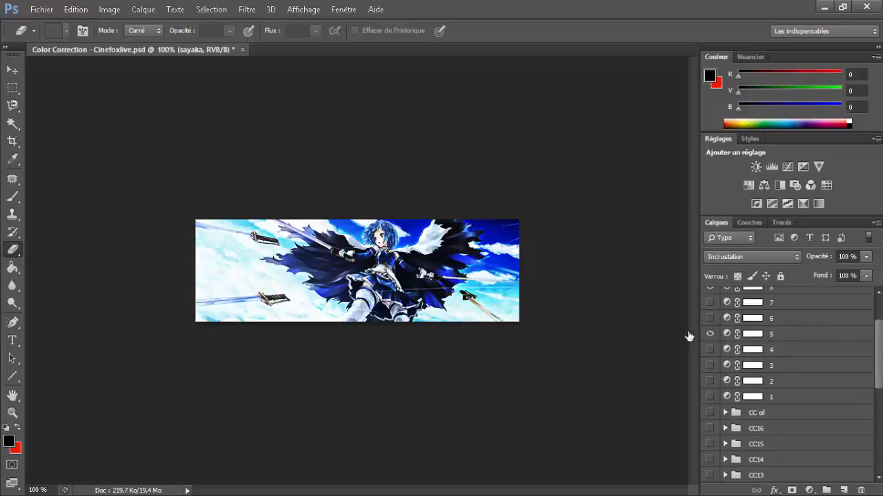
pyautogui.click(709, 335)
pyautogui.click(710, 334)
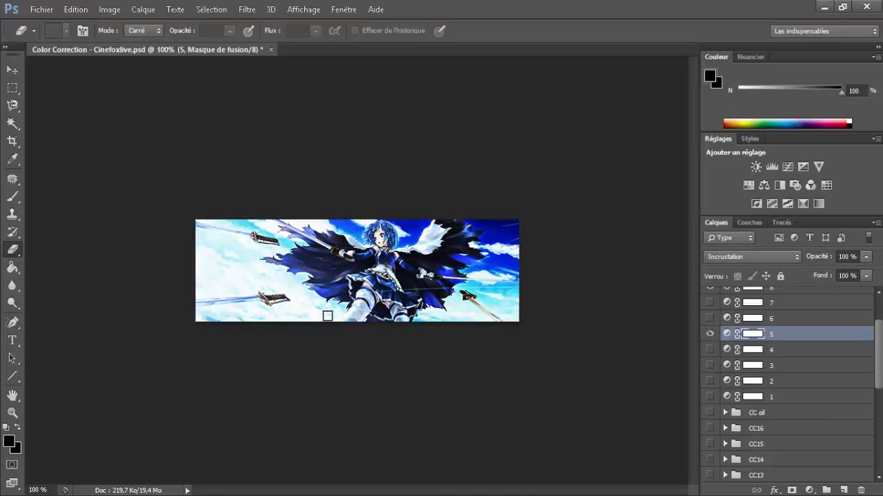
pyautogui.moveTo(220, 316)
pyautogui.mouseDown()
pyautogui.moveTo(199, 207)
pyautogui.moveTo(196, 360)
pyautogui.moveTo(215, 331)
pyautogui.moveTo(207, 268)
pyautogui.moveTo(200, 298)
pyautogui.moveTo(224, 282)
pyautogui.moveTo(235, 201)
pyautogui.moveTo(241, 377)
pyautogui.moveTo(237, 268)
pyautogui.moveTo(240, 295)
pyautogui.moveTo(264, 316)
pyautogui.moveTo(259, 309)
pyautogui.moveTo(333, 319)
pyautogui.moveTo(269, 297)
pyautogui.moveTo(312, 300)
pyautogui.moveTo(289, 286)
pyautogui.moveTo(301, 278)
pyautogui.moveTo(256, 272)
pyautogui.moveTo(257, 254)
pyautogui.moveTo(275, 273)
pyautogui.moveTo(262, 247)
pyautogui.moveTo(283, 244)
pyautogui.moveTo(264, 224)
pyautogui.moveTo(271, 237)
pyautogui.moveTo(296, 234)
pyautogui.moveTo(271, 214)
pyautogui.moveTo(294, 224)
pyautogui.moveTo(357, 225)
pyautogui.mouseUp()
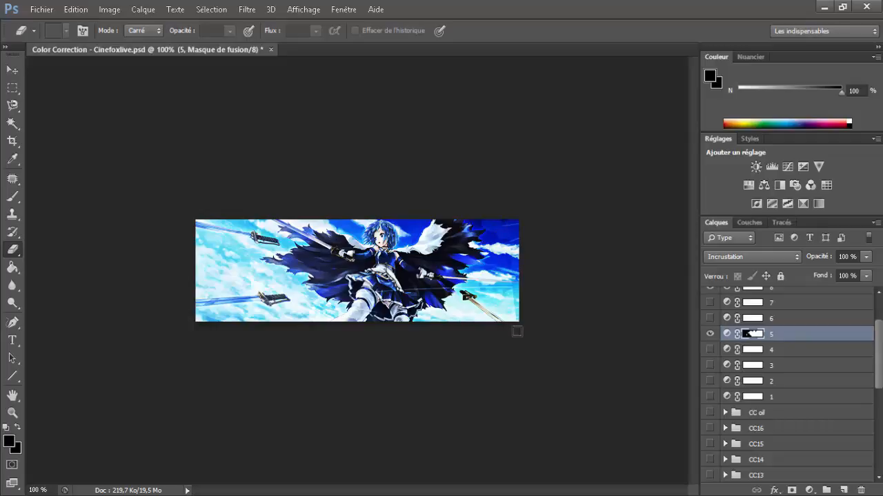
pyautogui.moveTo(474, 321)
pyautogui.mouseDown()
pyautogui.moveTo(503, 309)
pyautogui.moveTo(494, 314)
pyautogui.mouseUp()
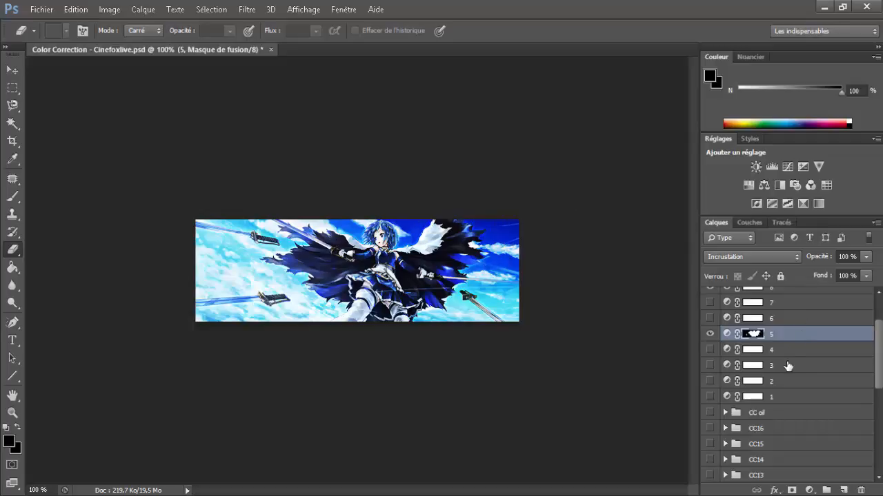
# Compare the banner with the masked adjustment layer 5 switched off and on
pyautogui.scroll(-1, 788, 366)
pyautogui.click(710, 318)
pyautogui.click(710, 319)
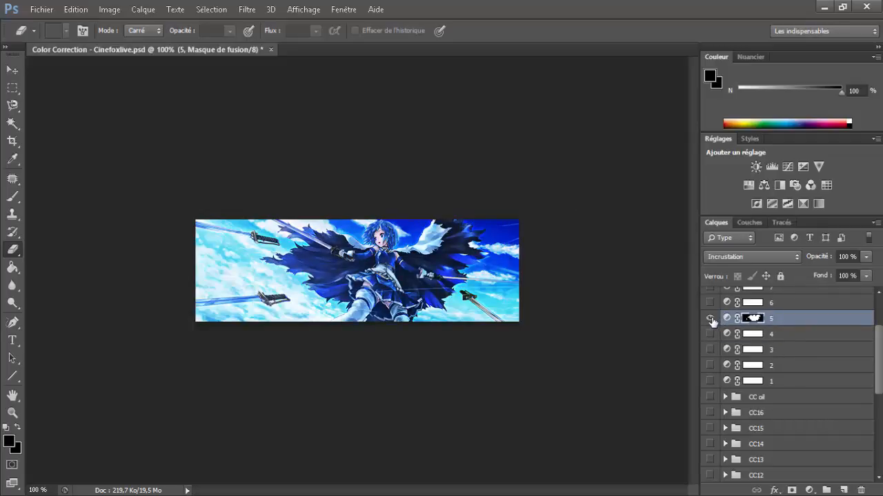
pyautogui.click(711, 319)
pyautogui.click(710, 319)
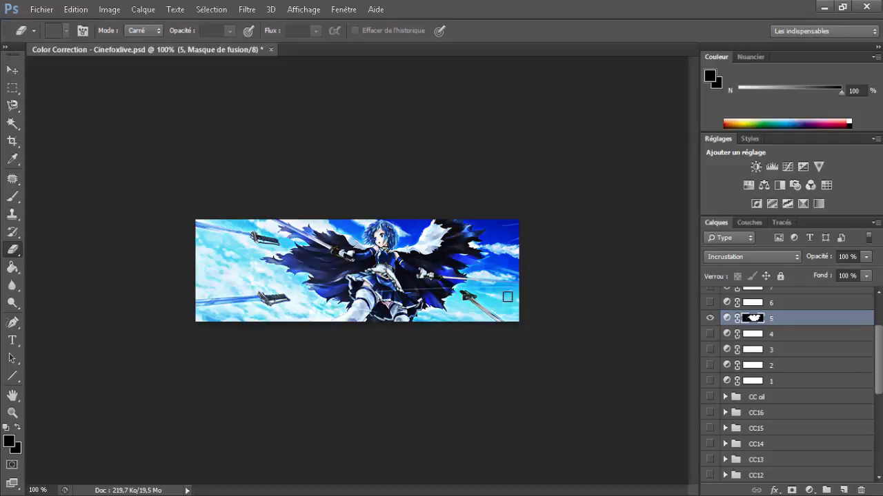
pyautogui.click(710, 318)
pyautogui.click(710, 318)
pyautogui.click(710, 319)
pyautogui.click(710, 318)
# Show the CC oil group, toggling it to compare its effect
pyautogui.scroll(-3, 729, 357)
pyautogui.click(710, 350)
pyautogui.click(710, 350)
pyautogui.click(710, 349)
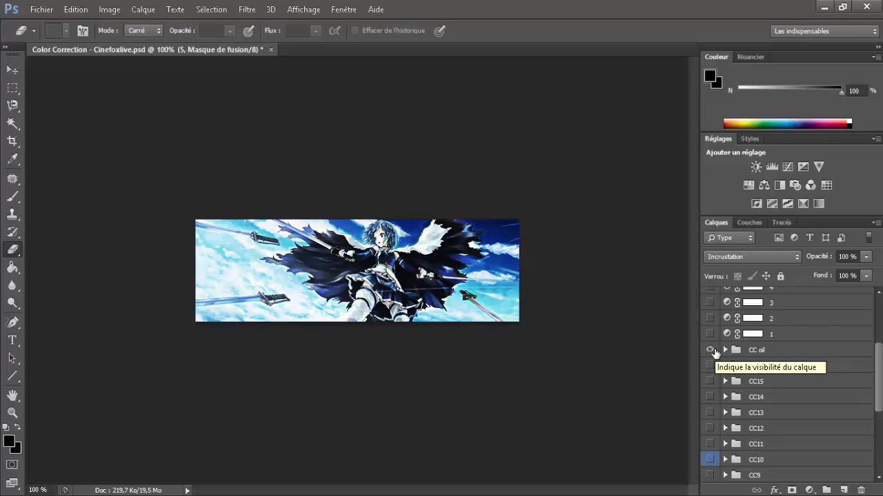
# Preview the color correction groups CC1 and CC2 on the banner and hide both again
pyautogui.scroll(-5, 807, 378)
pyautogui.scroll(-5, 797, 379)
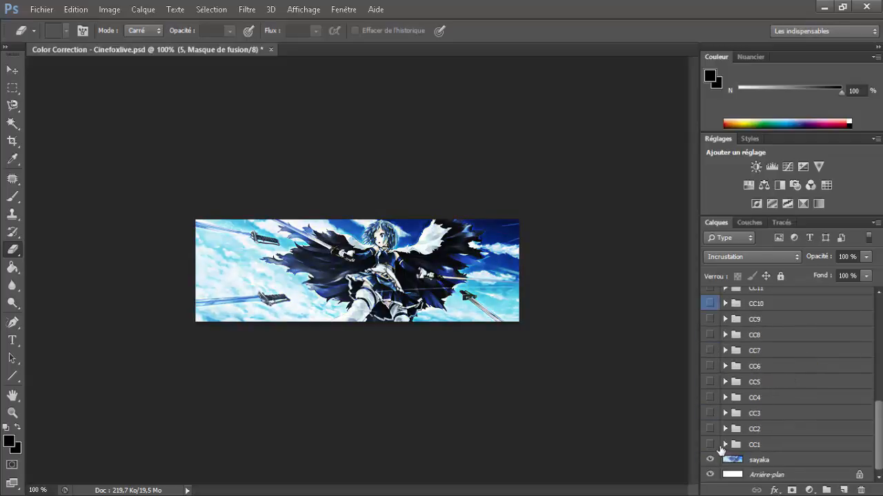
pyautogui.click(710, 444)
pyautogui.click(709, 445)
pyautogui.click(708, 429)
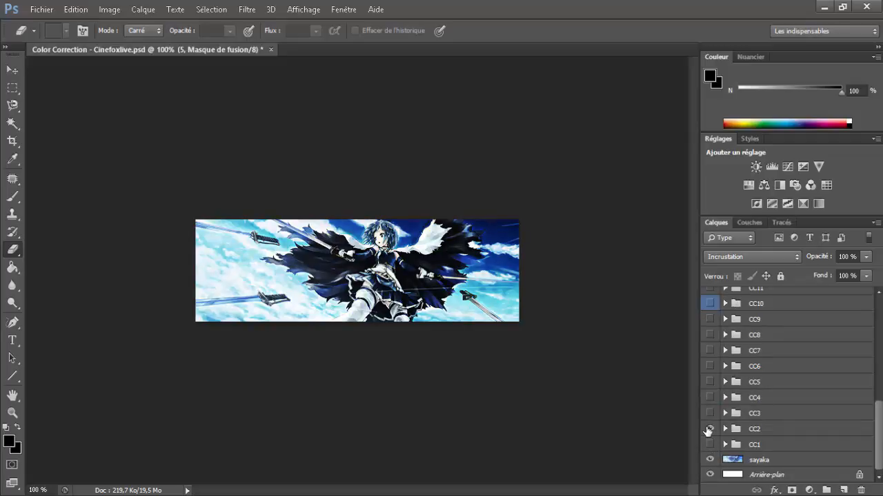
pyautogui.click(708, 429)
pyautogui.click(708, 429)
pyautogui.click(708, 429)
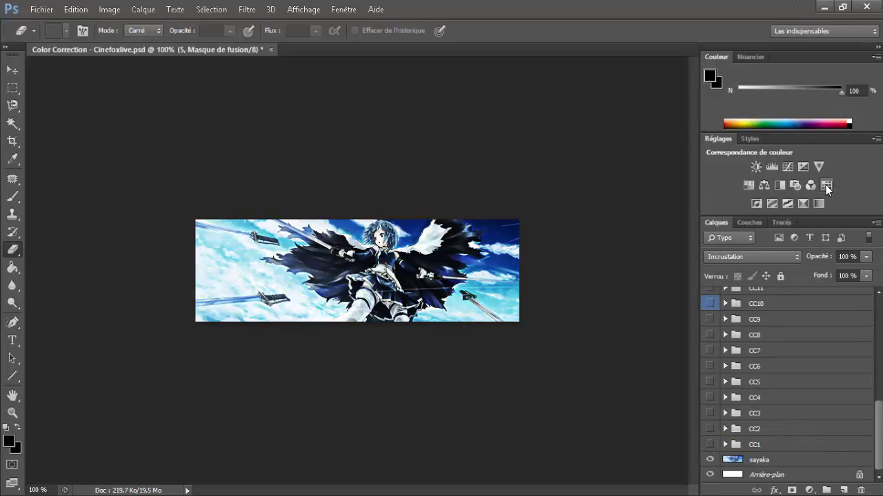
# Add a Brightness/Contrast adjustment layer directly above the sayaka layer
pyautogui.click(773, 459)
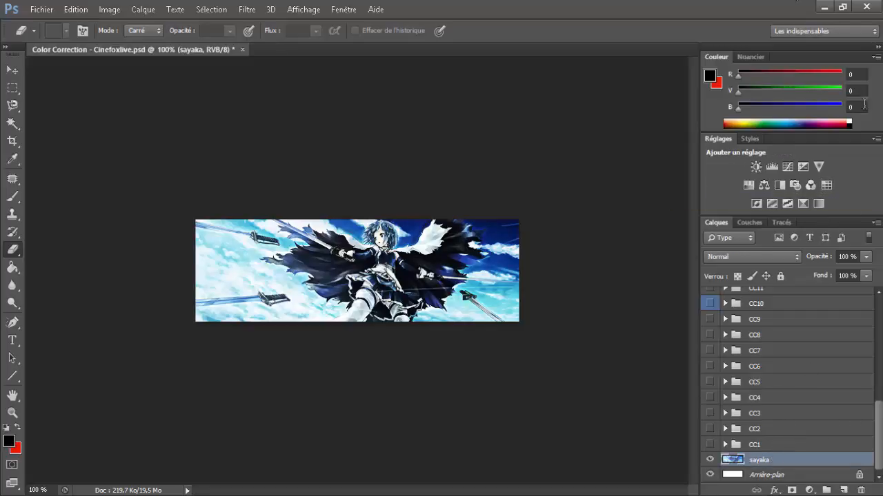
pyautogui.click(304, 9)
pyautogui.moveTo(349, 29)
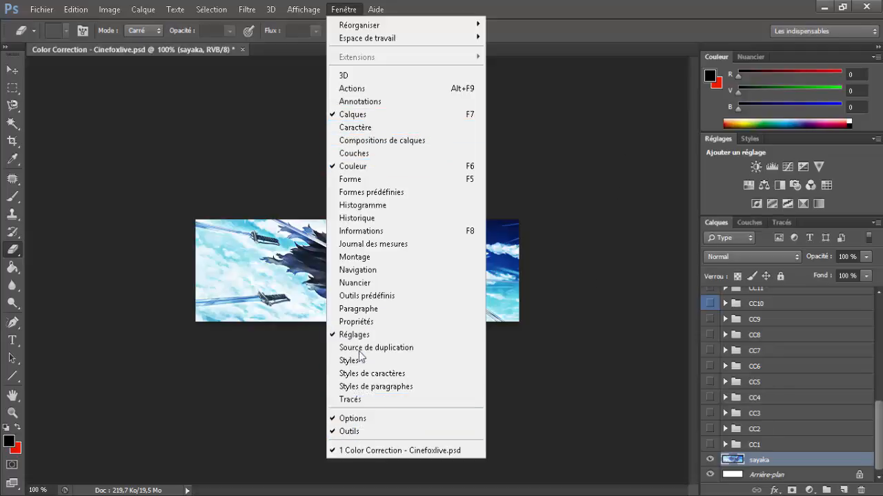
pyautogui.click(718, 169)
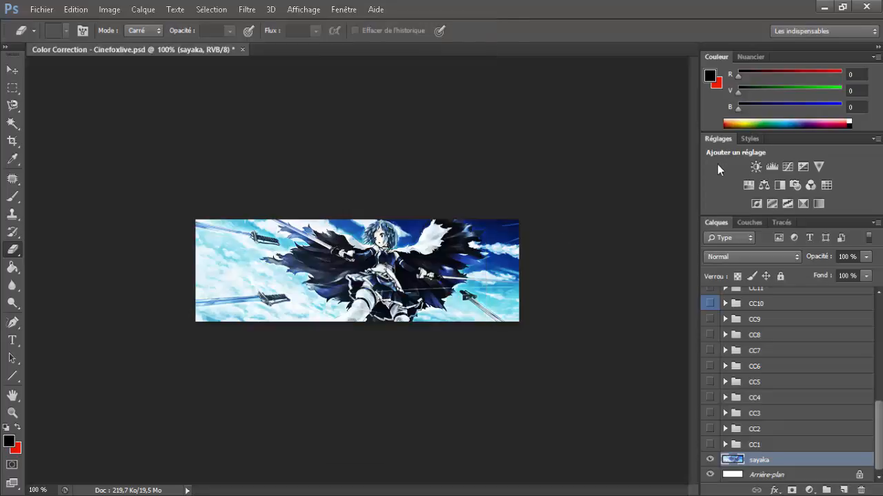
pyautogui.click(753, 165)
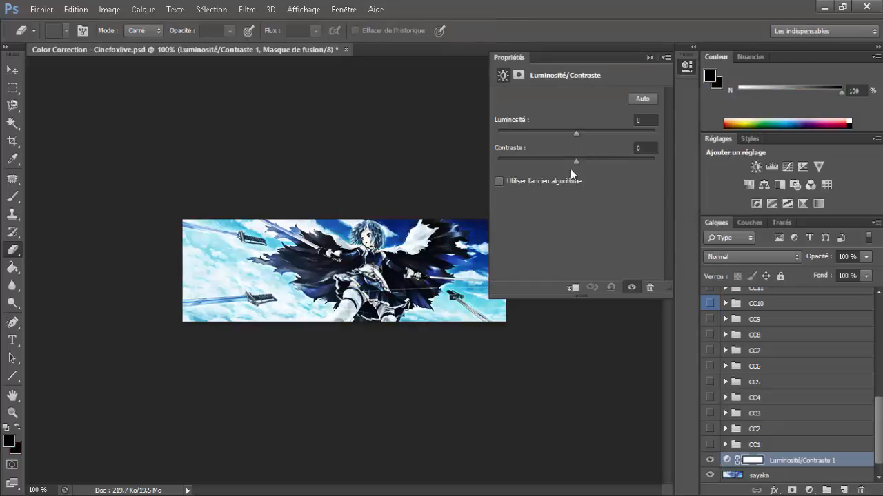
# Set the adjustment's contrast to -50 and brightness to -6, and collapse its properties
pyautogui.moveTo(577, 159); pyautogui.dragTo(700, 158)
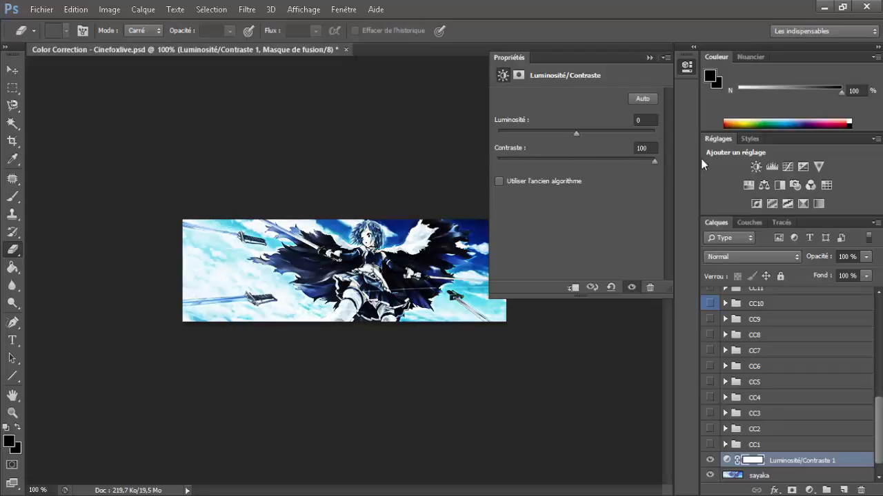
pyautogui.moveTo(456, 163); pyautogui.dragTo(504, 151)
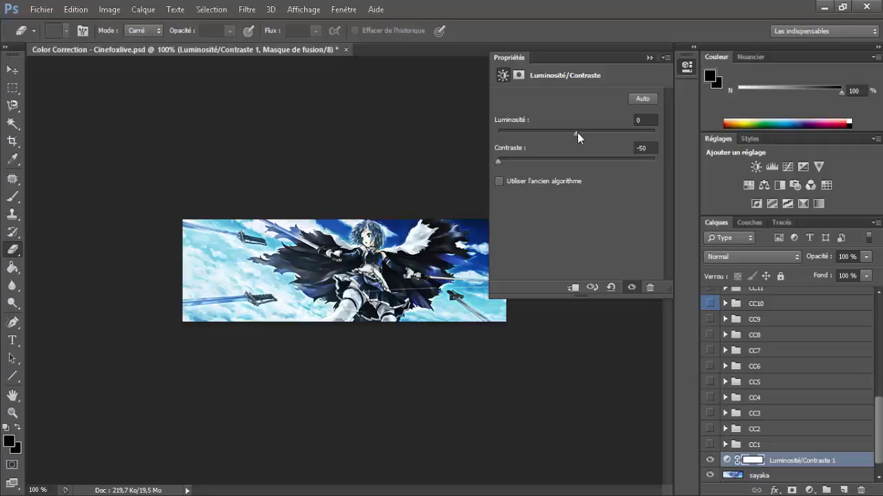
pyautogui.moveTo(577, 132); pyautogui.dragTo(465, 142)
pyautogui.moveTo(541, 128); pyautogui.dragTo(572, 131)
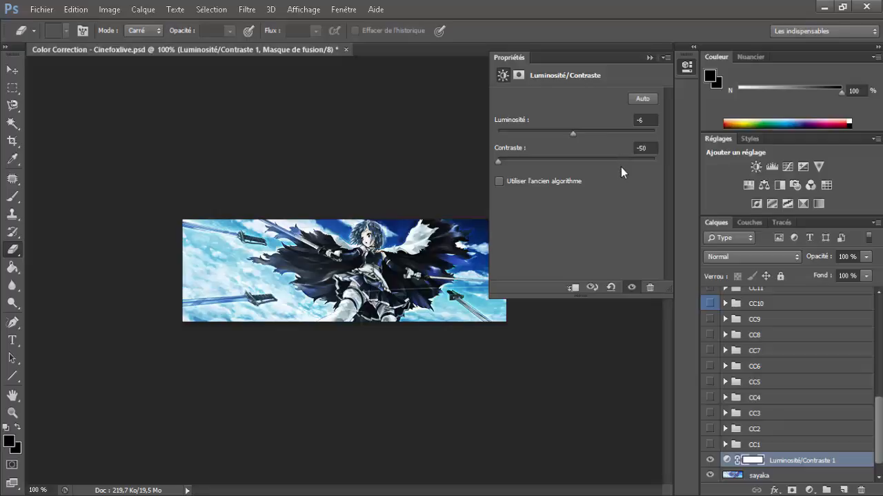
pyautogui.click(665, 58)
pyautogui.click(683, 96)
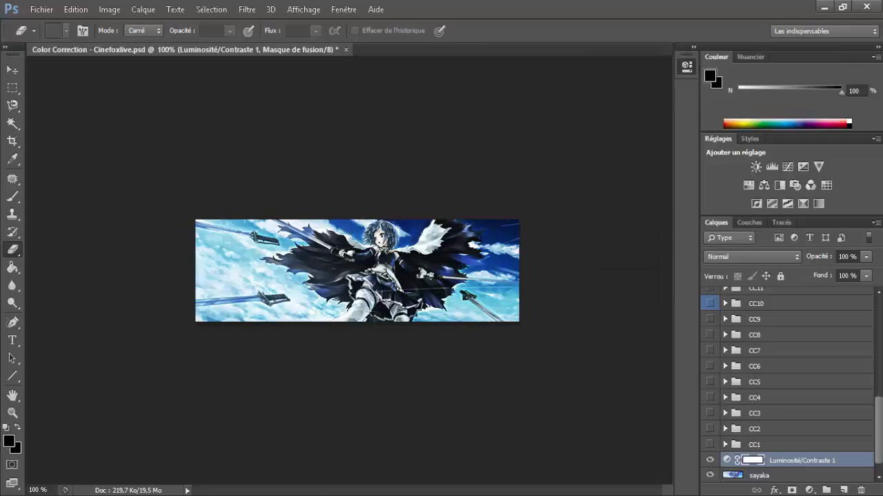
# Add a Color Lookup adjustment layer above the Brightness/Contrast layer, using the FuturisticBleak 3DLUT file after trying the earlier presets
pyautogui.click(826, 185)
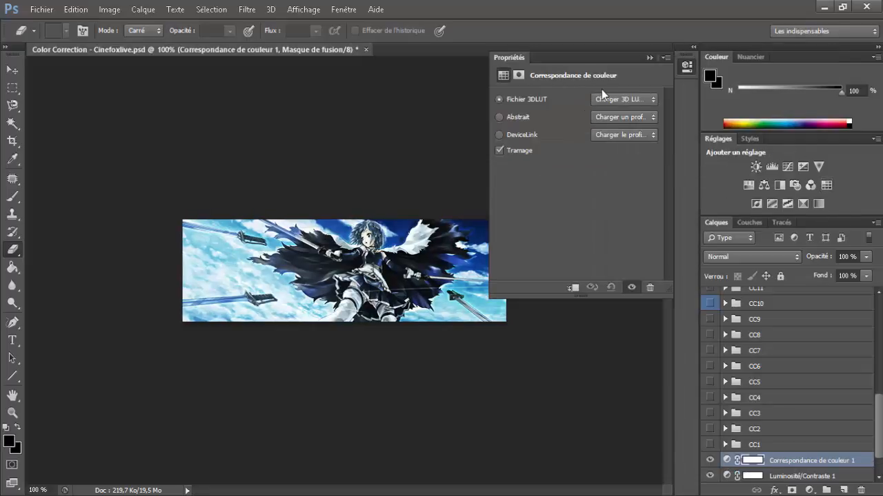
pyautogui.click(613, 99)
pyautogui.press('Down')
pyautogui.press('Down')
pyautogui.press('Down')
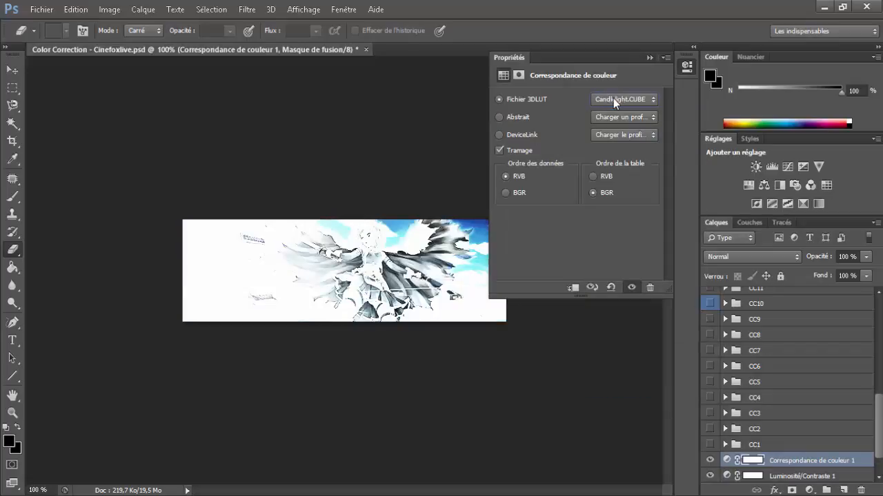
pyautogui.press('Down')
pyautogui.press('Down')
pyautogui.press('Down')
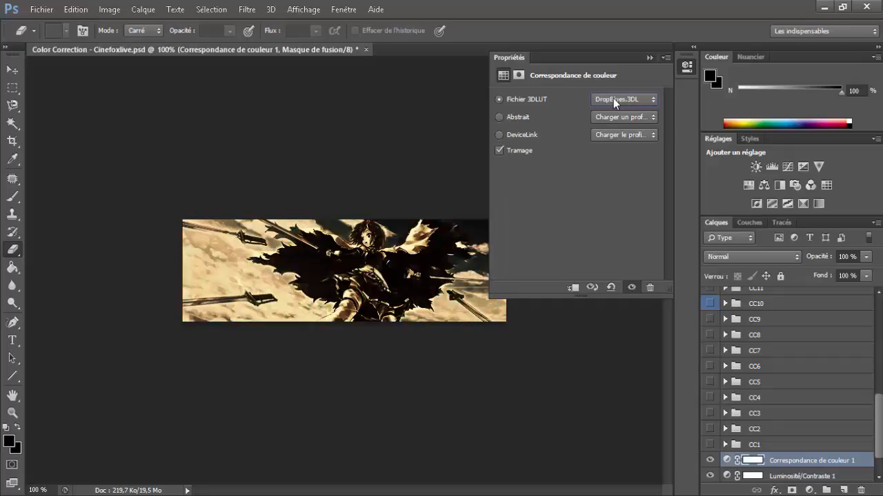
pyautogui.press('Up')
pyautogui.press('Down')
pyautogui.press('Down')
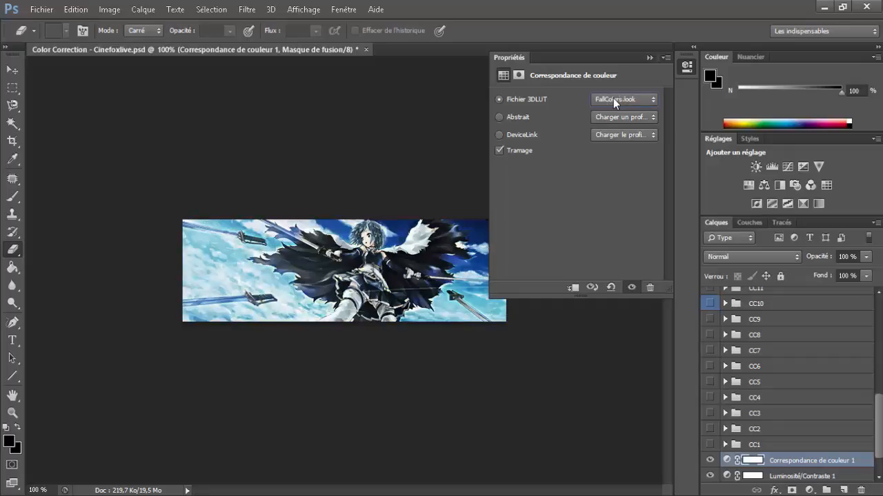
pyautogui.press('Down')
pyautogui.press('Down')
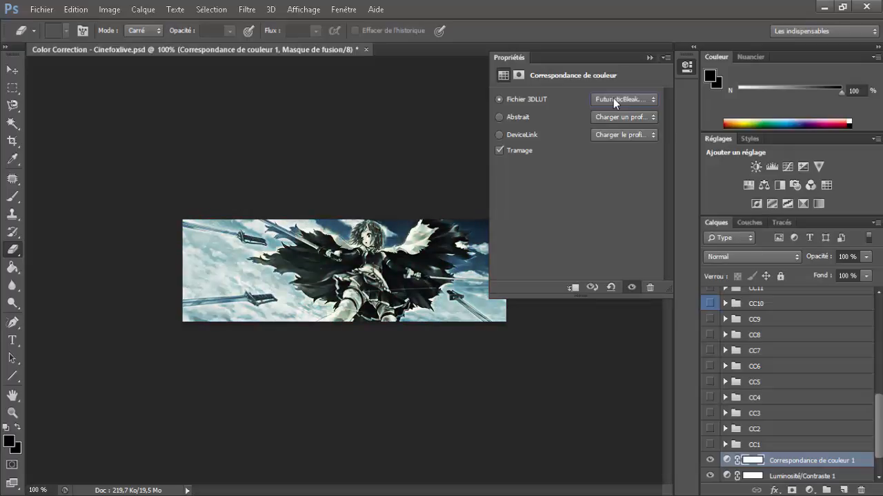
pyautogui.click(665, 59)
pyautogui.click(683, 92)
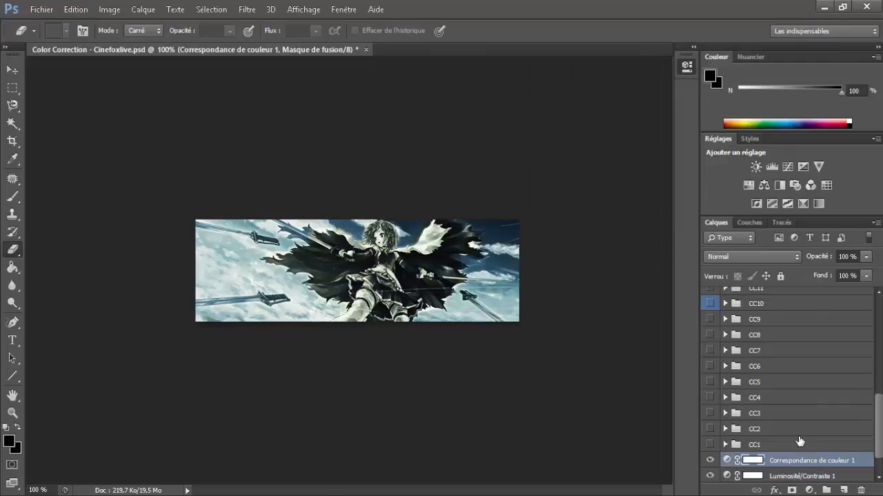
# Open the Color Lookup layer's blending options and lower both its opacity and fill opacity to 0%
pyautogui.doubleClick(874, 466)
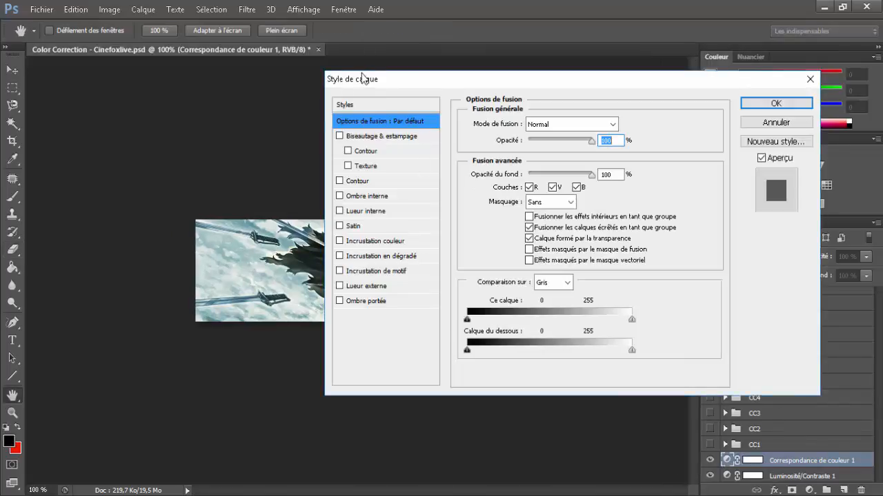
pyautogui.moveTo(364, 79); pyautogui.dragTo(613, 100)
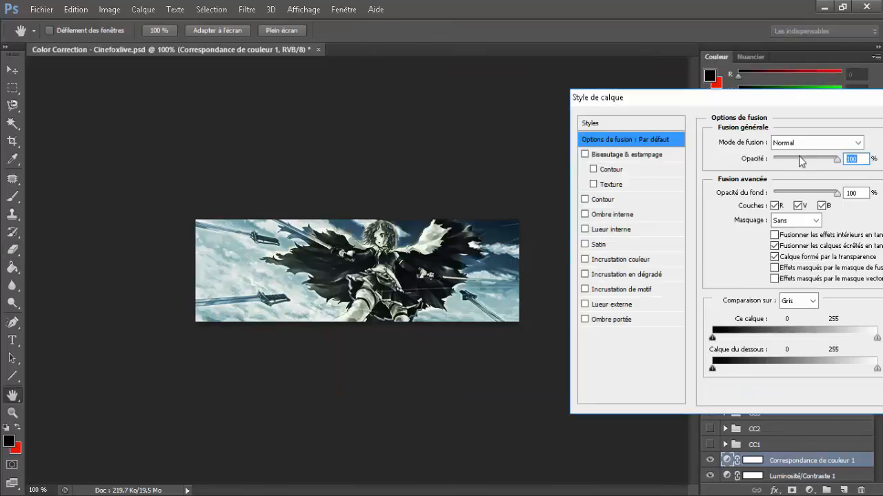
pyautogui.moveTo(802, 160); pyautogui.dragTo(763, 169)
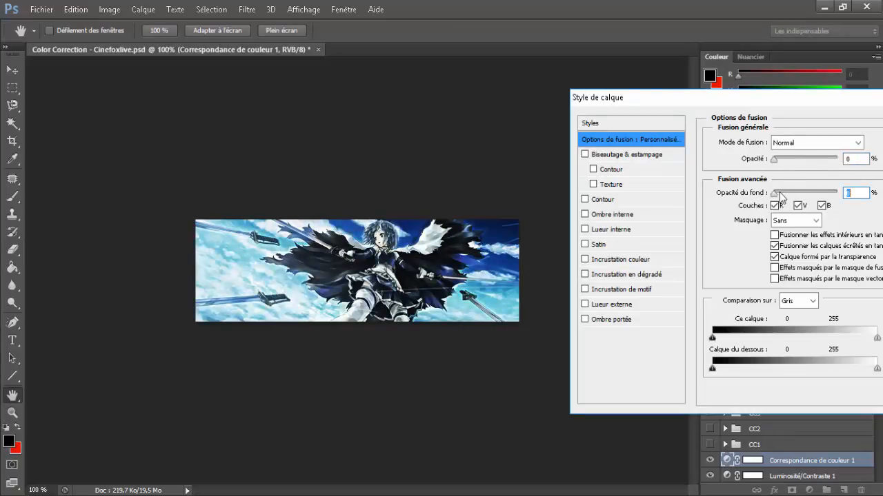
pyautogui.moveTo(782, 197); pyautogui.dragTo(758, 197)
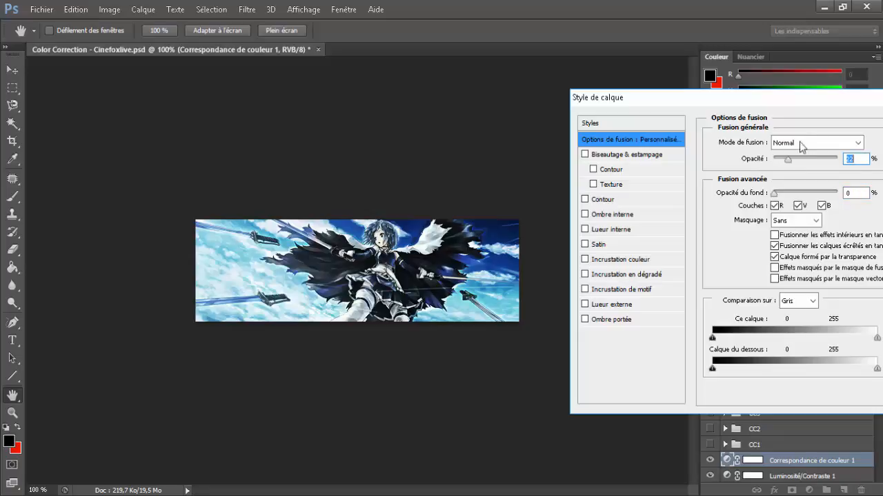
# Try the Fondu (Dissolve) and Obscurcir (Darken) blending modes on the Color Lookup layer, lowering its opacity to 0%
pyautogui.click(802, 143)
pyautogui.click(794, 169)
pyautogui.click(802, 143)
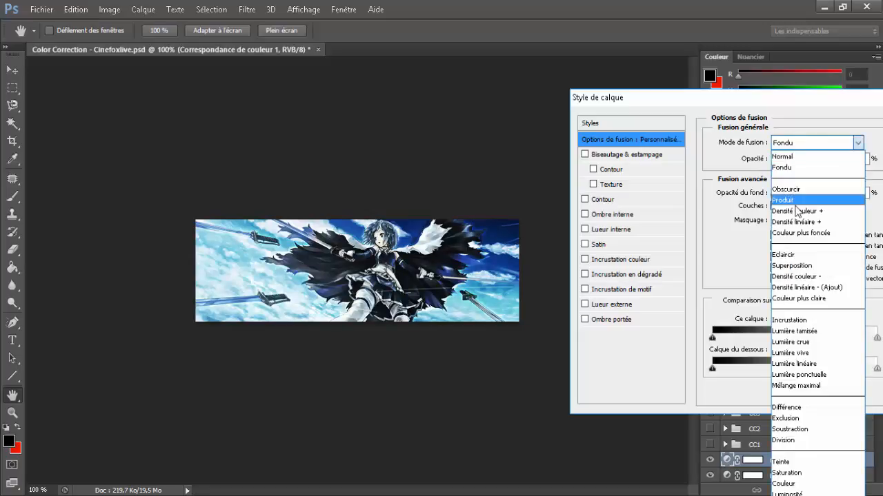
pyautogui.click(786, 190)
pyautogui.moveTo(798, 166); pyautogui.dragTo(719, 163)
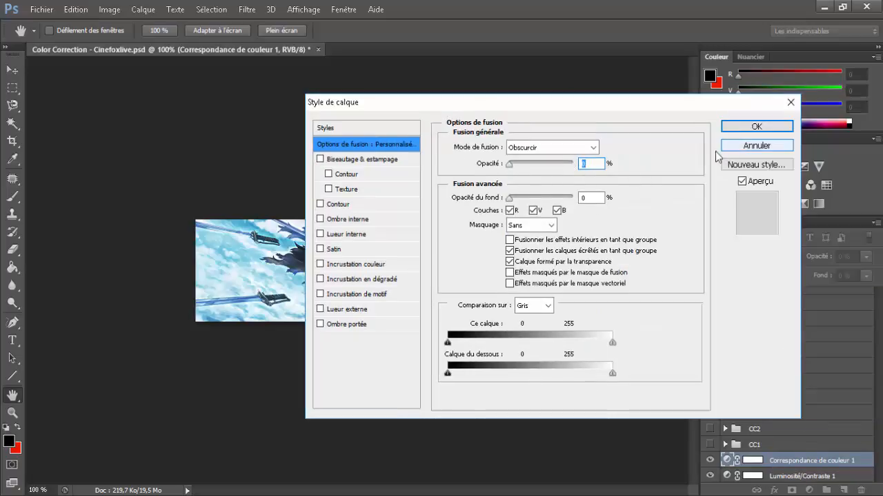
# Set the Color Lookup layer's fill opacity back to 100% and its opacity to 19%
pyautogui.moveTo(509, 198); pyautogui.dragTo(600, 200)
pyautogui.moveTo(496, 102); pyautogui.dragTo(641, 114)
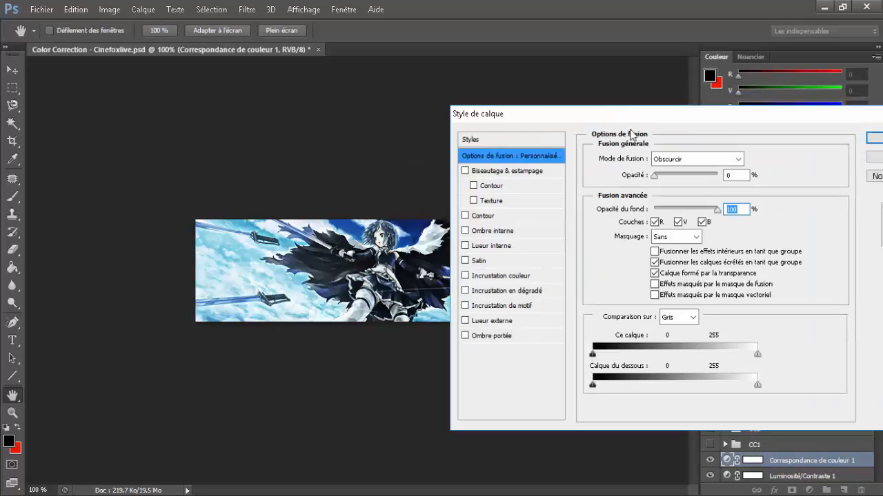
pyautogui.moveTo(653, 175); pyautogui.dragTo(700, 178)
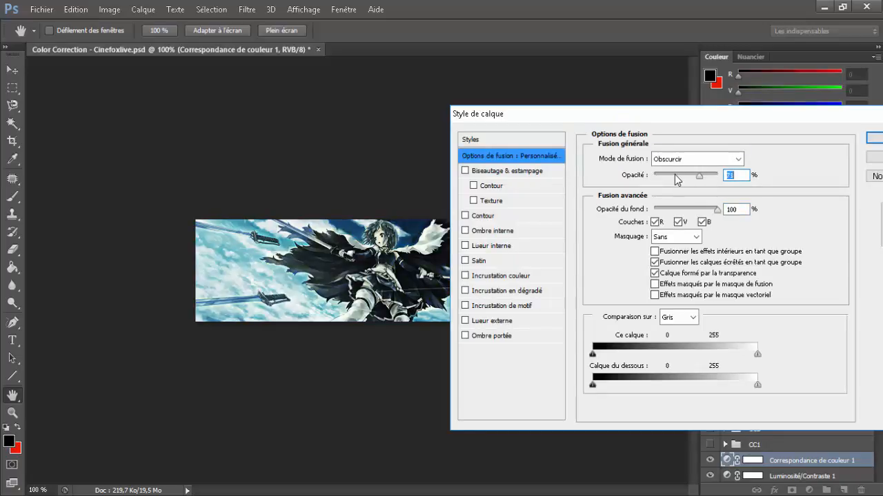
# Set the Color Lookup layer's blending mode to Superposition (Screen) after trying the darker modes such as Densité linéaire +
pyautogui.click(679, 160)
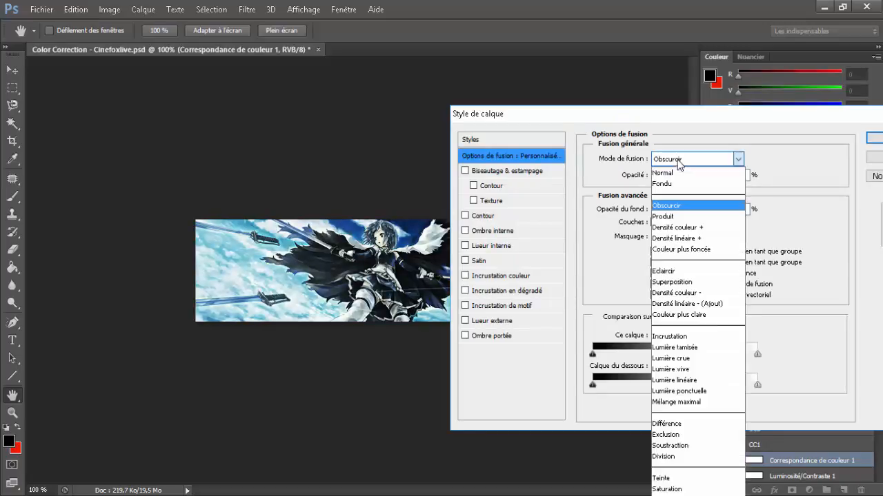
pyautogui.click(681, 249)
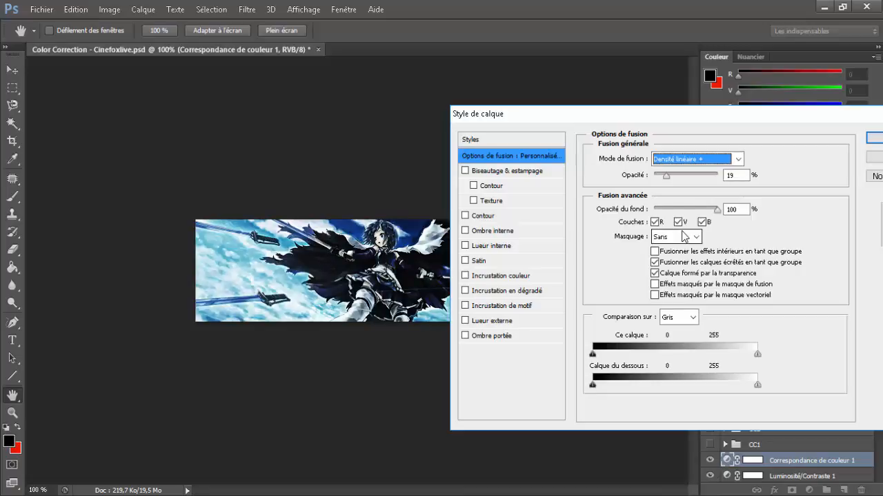
pyautogui.press('Down')
pyautogui.press('Down')
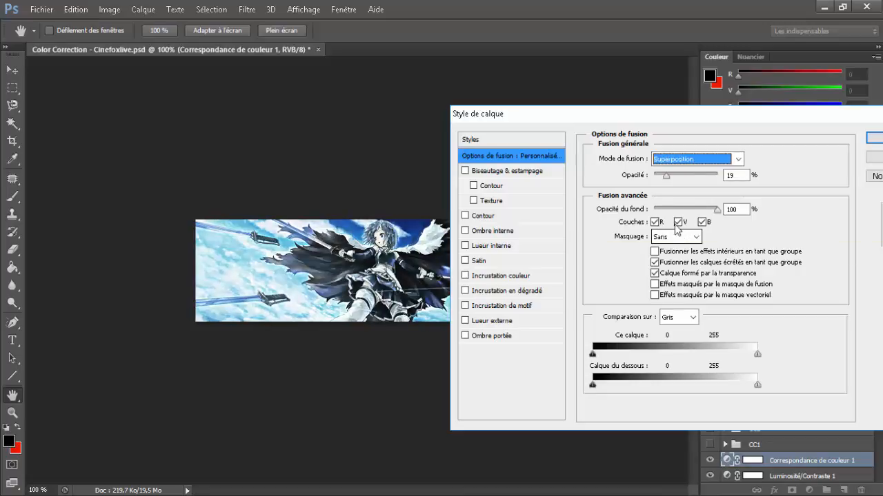
# Reduce the Color Lookup layer's opacity to 5% and apply the blending options
pyautogui.moveTo(777, 109)
pyautogui.mouseDown()
pyautogui.moveTo(723, 124)
pyautogui.moveTo(784, 124)
pyautogui.mouseUp()
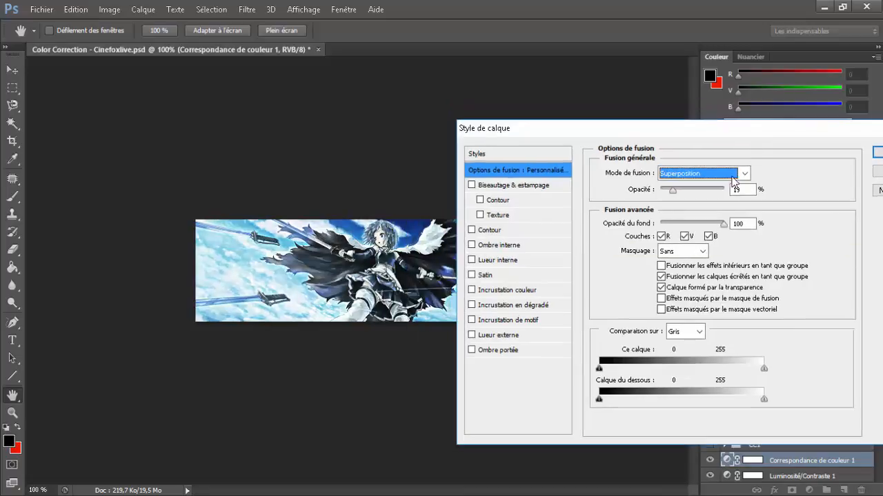
pyautogui.click(686, 189)
pyautogui.click(672, 191)
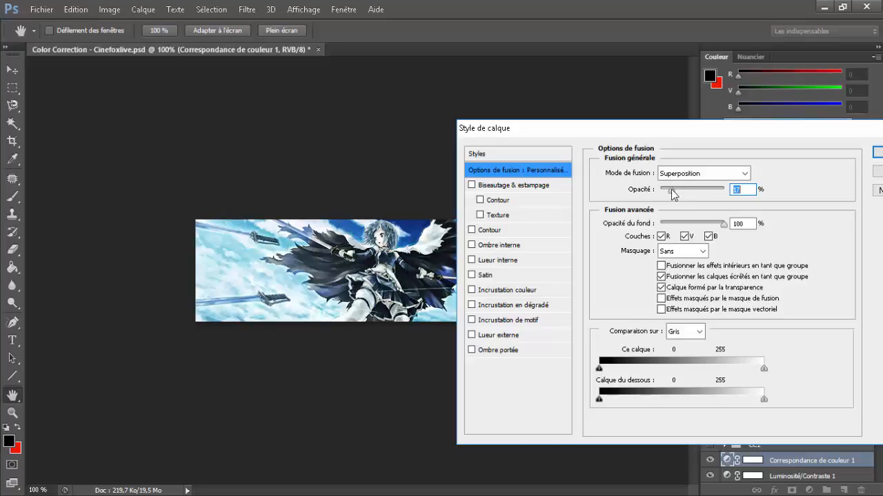
pyautogui.click(662, 190)
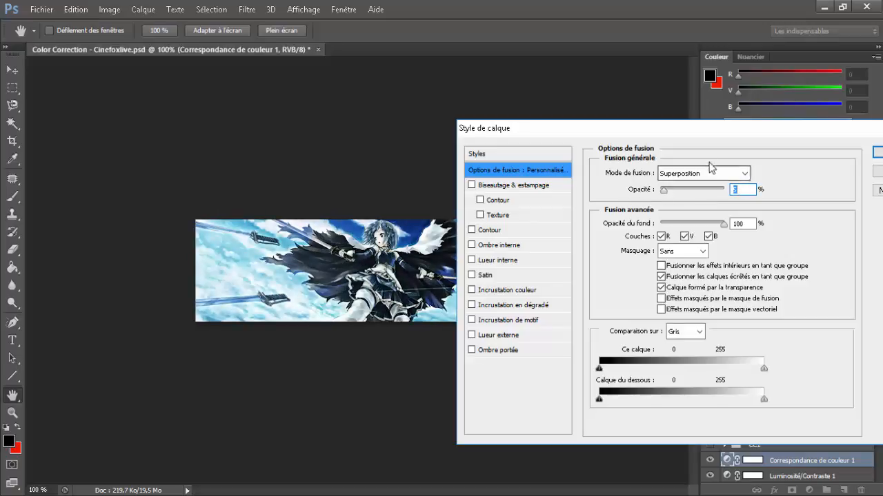
pyautogui.moveTo(710, 128); pyautogui.dragTo(622, 127)
pyautogui.click(800, 152)
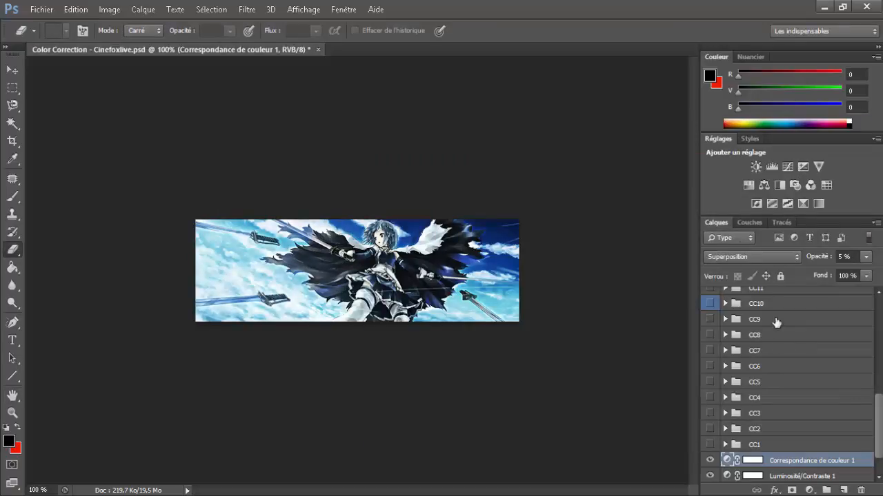
# Activate the horizontal Type tool and choose the Bebas Neue font
pyautogui.scroll(-2, 782, 331)
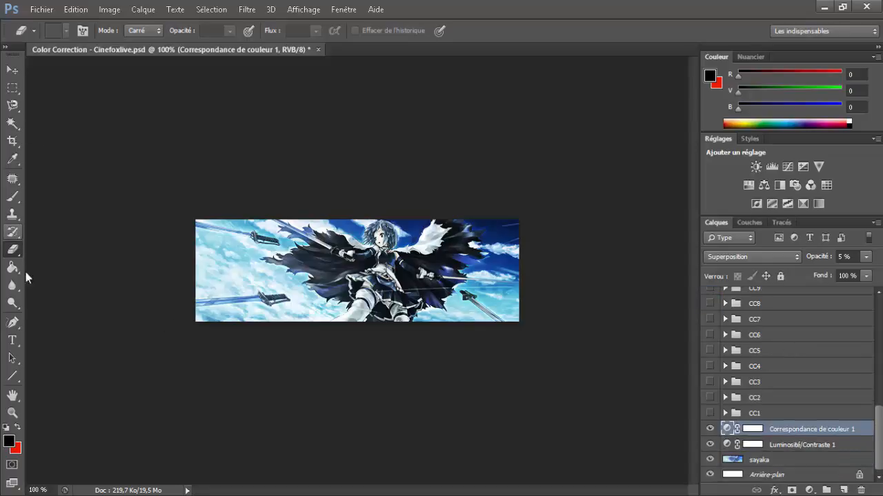
pyautogui.click(13, 340)
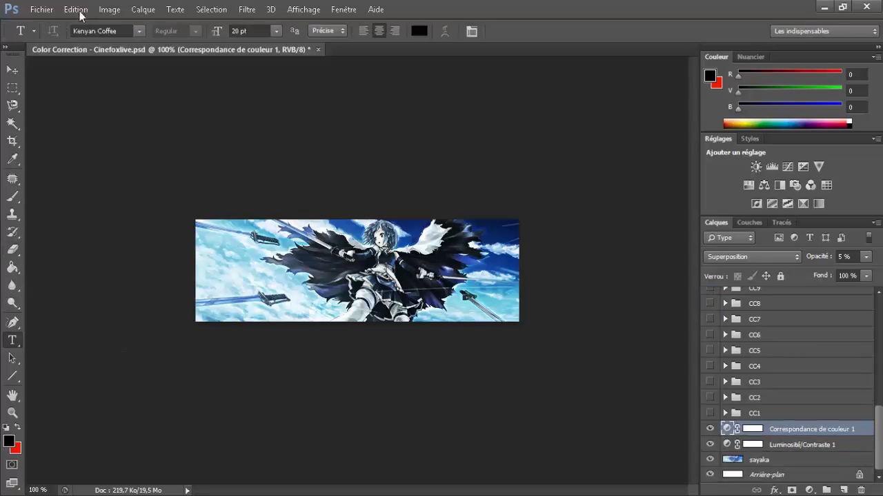
pyautogui.click(134, 36)
pyautogui.click(134, 35)
pyautogui.click(133, 36)
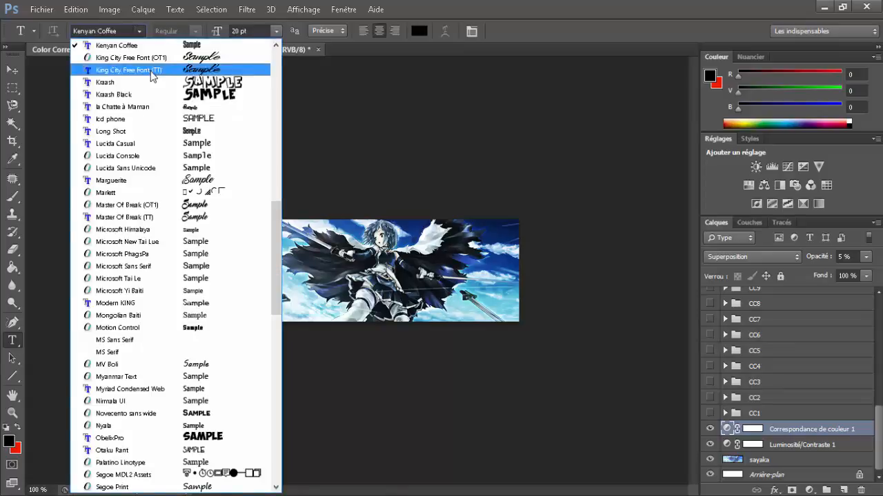
pyautogui.scroll(20, 153, 77)
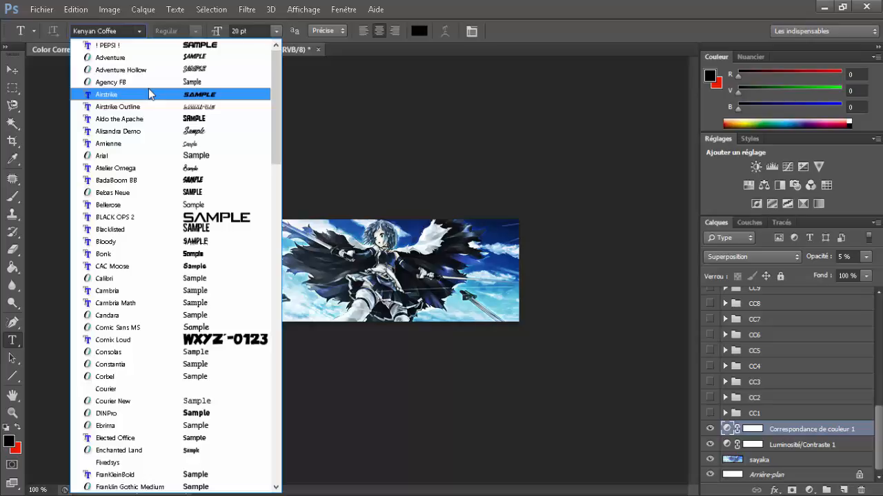
pyautogui.click(187, 193)
# Create a 14 pt text layer above the Color Lookup layer, reading "LOLEYKE" at the banner's lower left
pyautogui.click(208, 354)
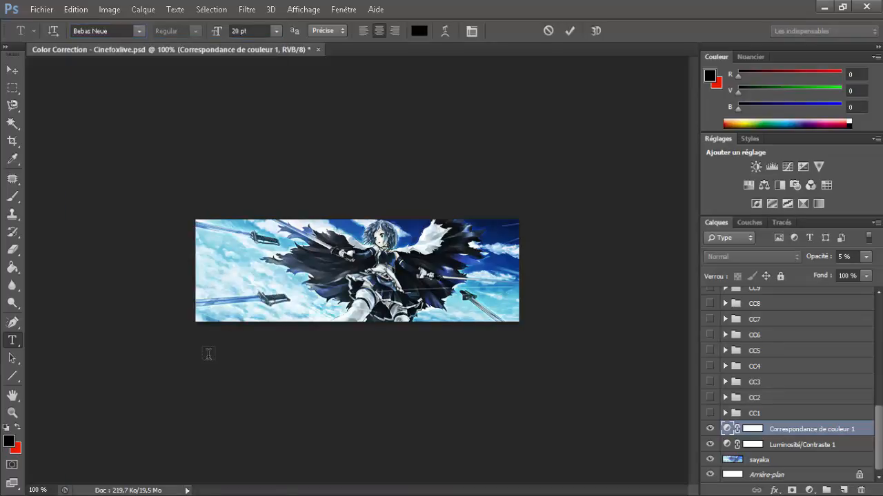
pyautogui.click(245, 31)
pyautogui.scroll(-4, 244, 31)
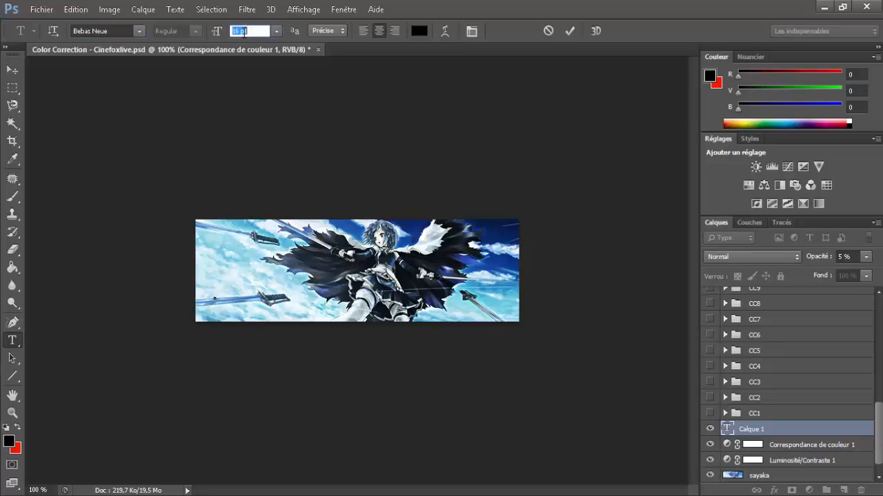
pyautogui.scroll(-2, 244, 31)
pyautogui.click(226, 291)
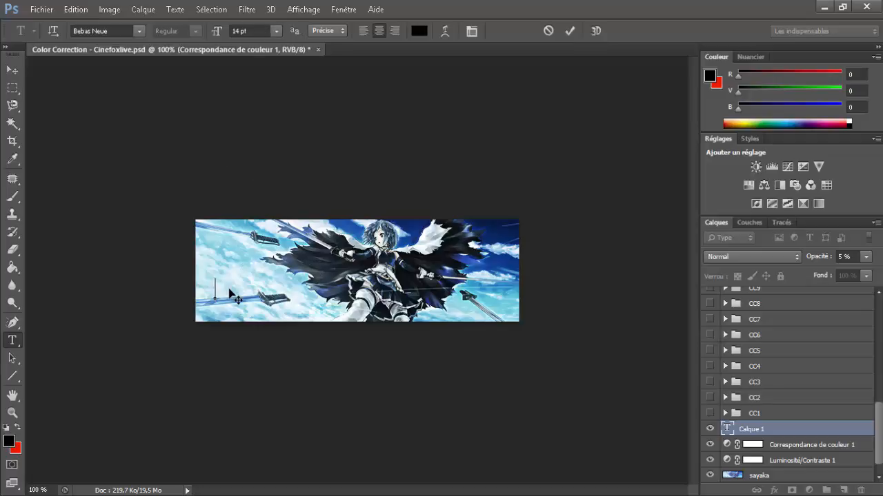
pyautogui.write('LOLEYKE')
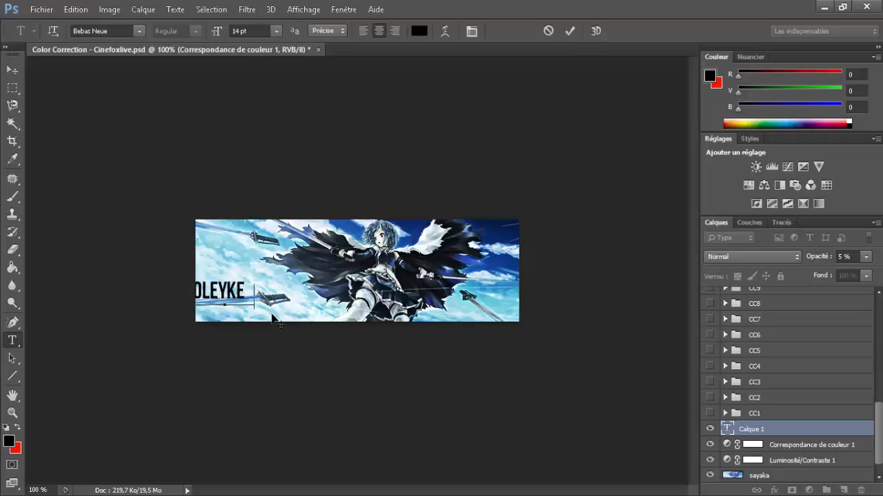
# Enlarge the whole LOLEYKE text to 20 pt
pyautogui.moveTo(272, 315); pyautogui.dragTo(275, 309)
pyautogui.hotkey('ctrl', 'a')
pyautogui.moveTo(253, 28); pyautogui.dragTo(232, 35)
pyautogui.write('17')
pyautogui.press('Return')
pyautogui.press('Up')
pyautogui.press('Up')
pyautogui.press('Up')
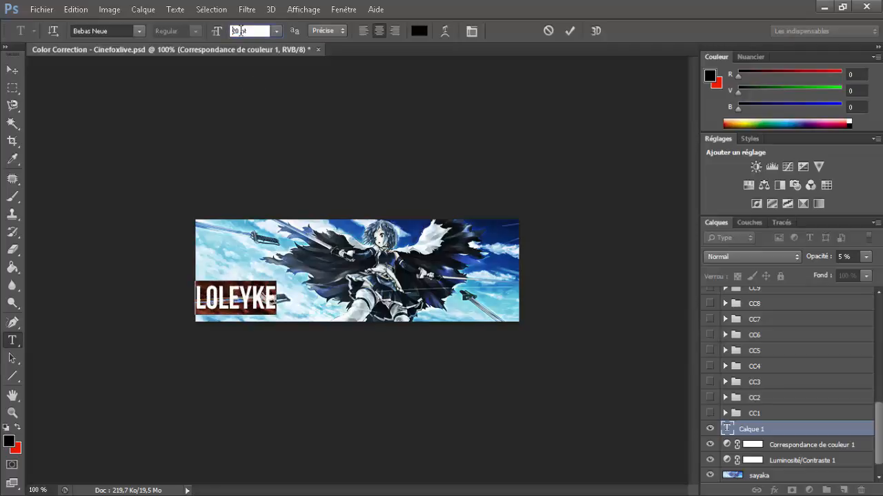
pyautogui.click(288, 304)
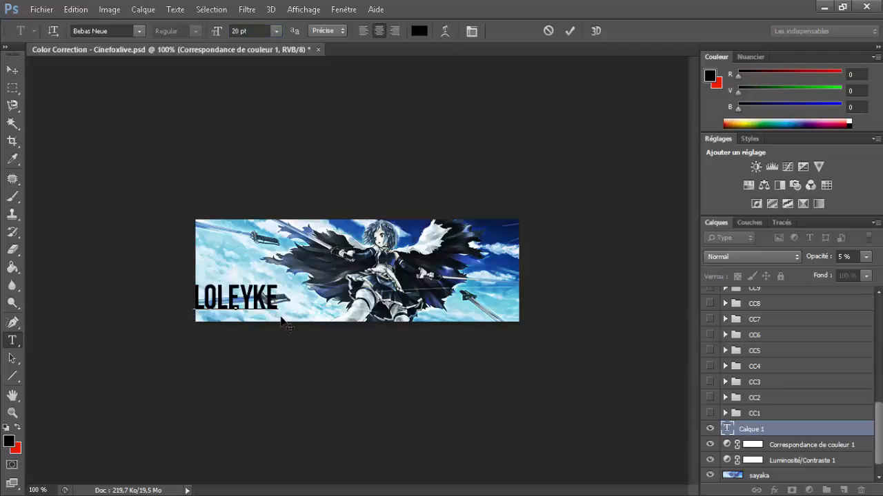
# Commit the LOLEYKE text and position it just inside the banner's lower-left corner
pyautogui.moveTo(288, 324); pyautogui.dragTo(297, 325)
pyautogui.click(571, 30)
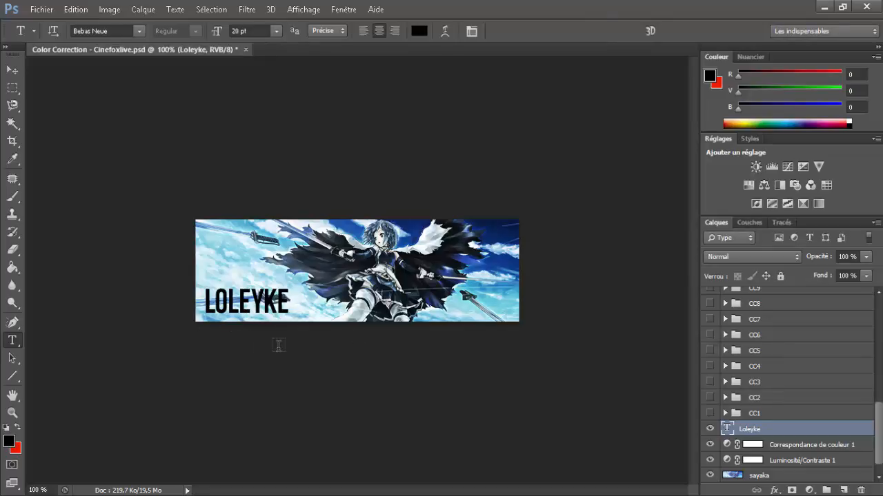
pyautogui.moveTo(276, 323)
pyautogui.mouseDown()
pyautogui.moveTo(409, 319)
pyautogui.moveTo(493, 330)
pyautogui.moveTo(258, 335)
pyautogui.moveTo(254, 328)
pyautogui.moveTo(266, 321)
pyautogui.mouseUp()
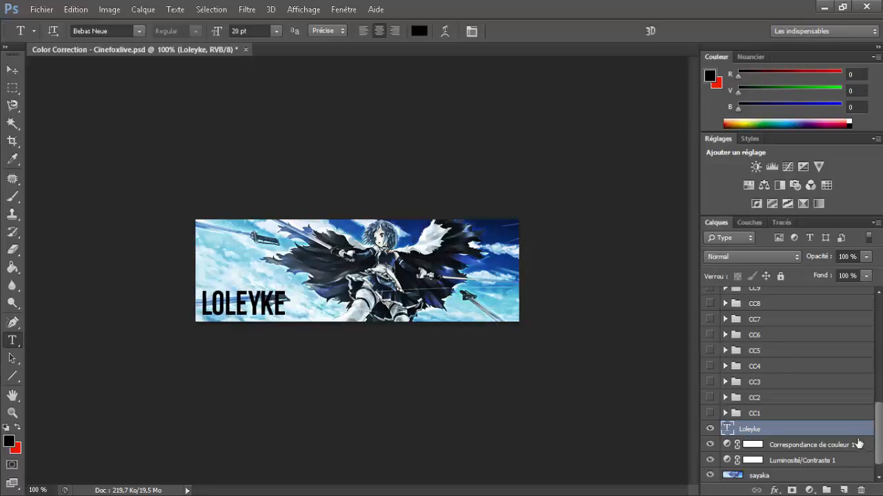
# Open the LOLEYKE text's color for editing and try blue tones 3c54a8, 293643 and 6a88aa, sampling from the banner artwork
pyautogui.doubleClick(285, 302)
pyautogui.click(419, 31)
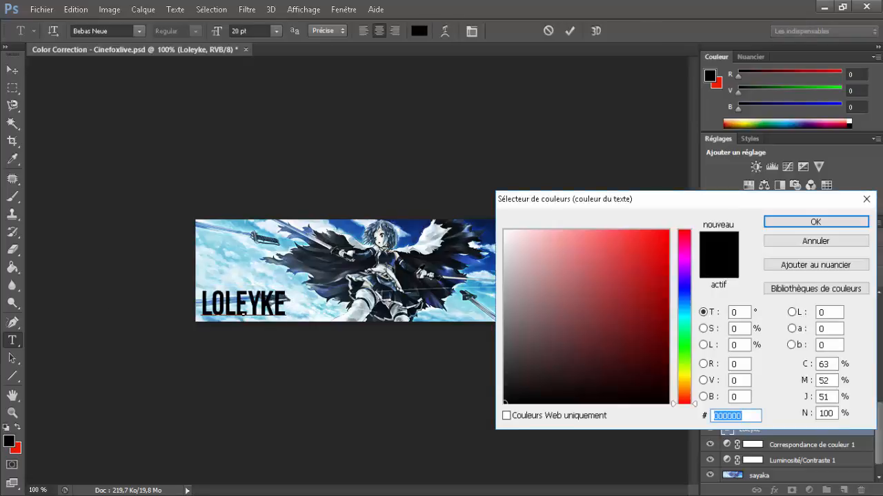
pyautogui.write('3c54a8')
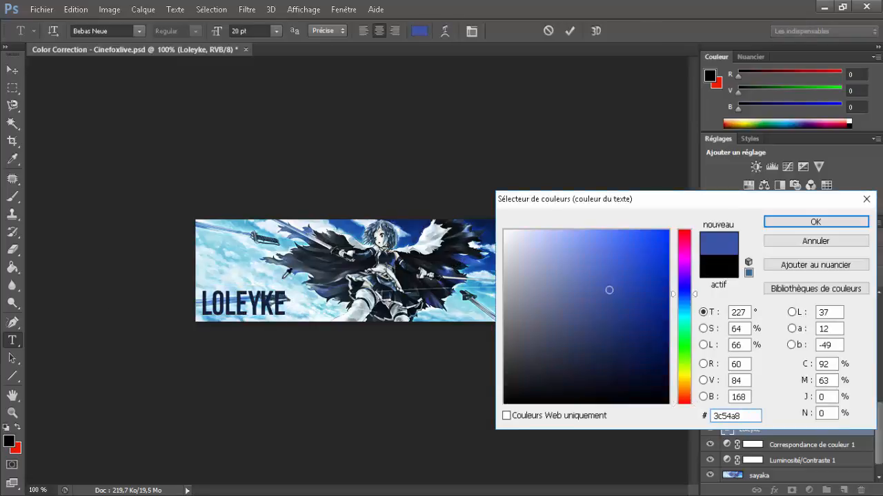
pyautogui.click(298, 260)
pyautogui.click(294, 258)
pyautogui.click(295, 260)
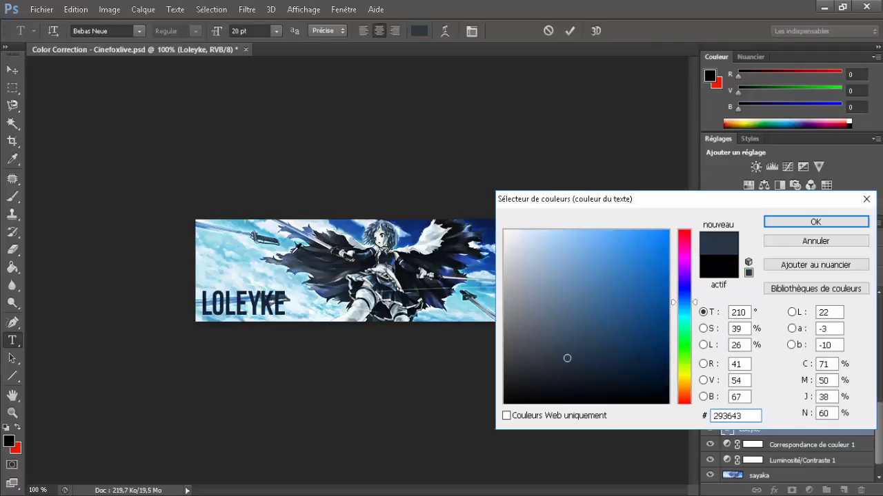
pyautogui.click(294, 258)
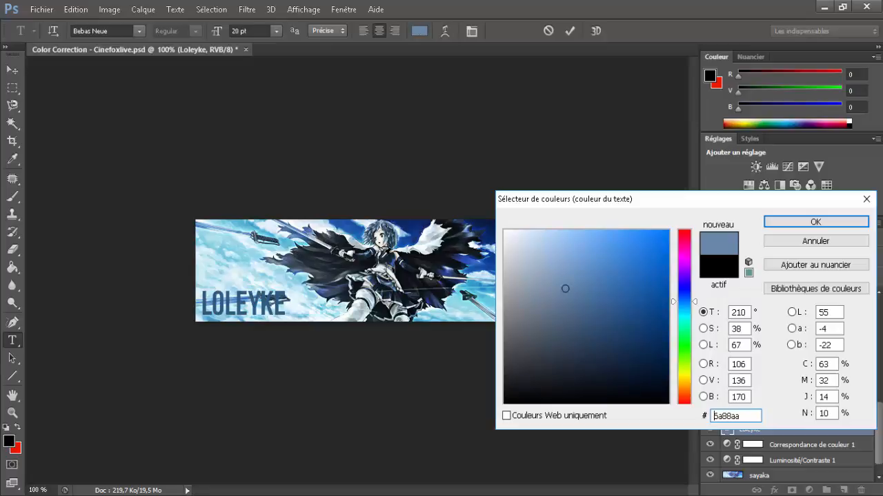
# Try dark blue tones sampled from the dress, cape and sky for the LOLEYKE text, such as 19242f, 131d2a, 233787, 334a7b and 162325
pyautogui.click(377, 258)
pyautogui.click(365, 304)
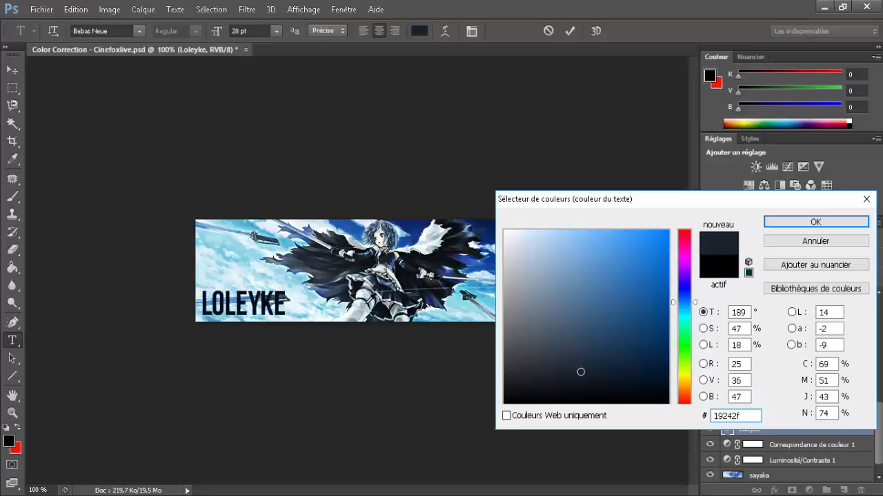
pyautogui.click(344, 283)
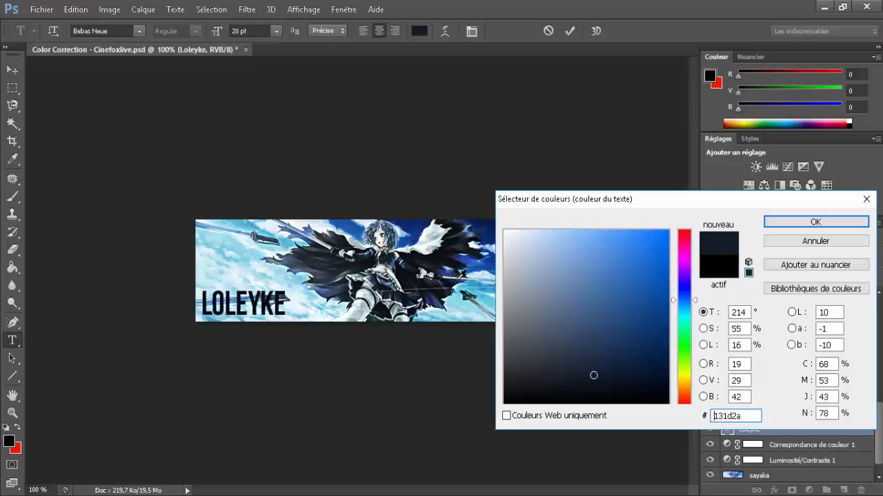
pyautogui.click(430, 296)
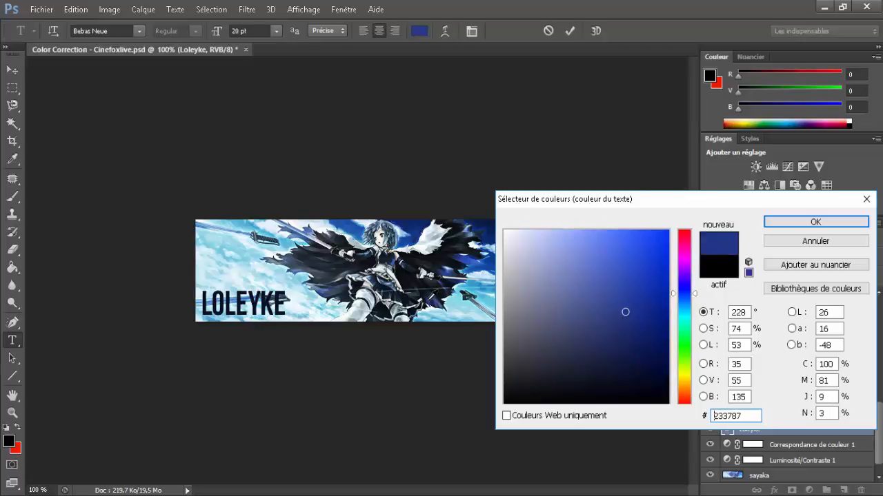
pyautogui.click(439, 298)
pyautogui.click(434, 301)
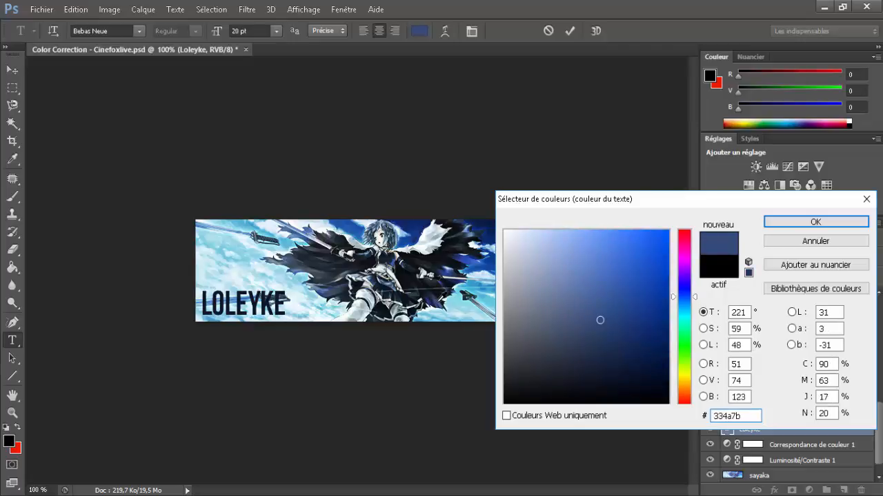
pyautogui.click(434, 301)
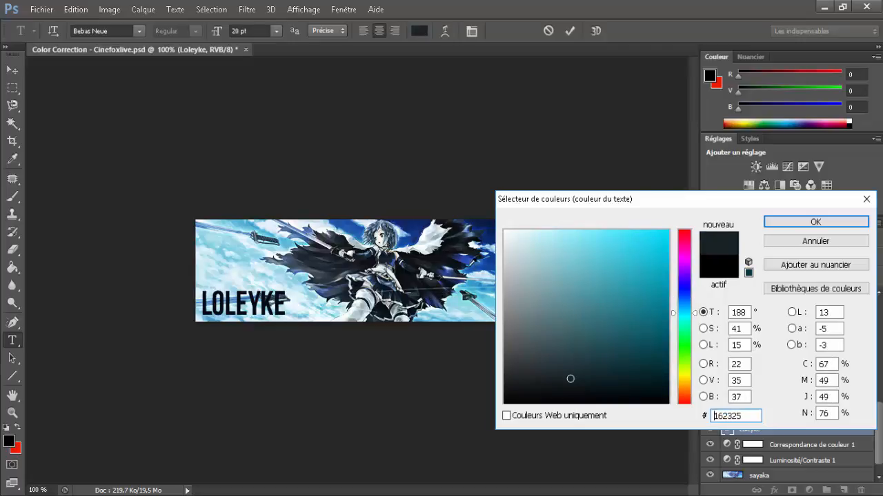
pyautogui.moveTo(448, 275); pyautogui.dragTo(443, 270)
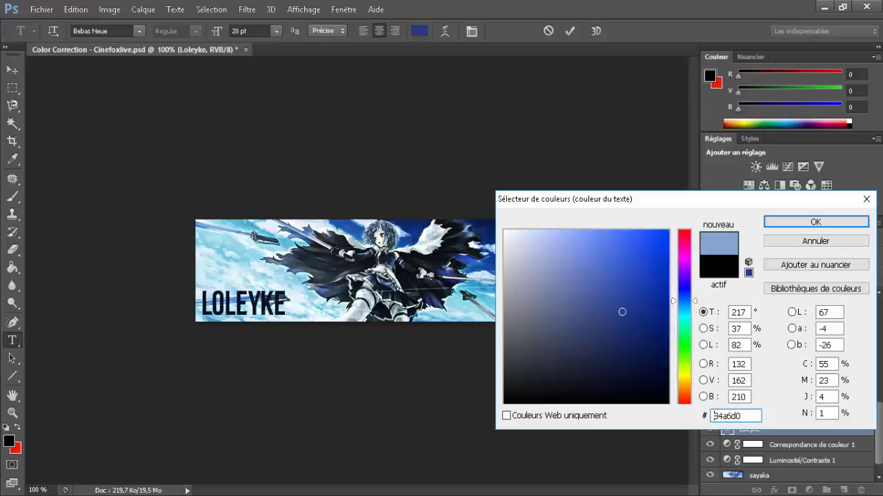
# Try lighter and greyer blues from the banner's sky and cape for the LOLEYKE text, including 4a64a1, d0e1f2, 4c5461 and 475882
pyautogui.click(304, 233)
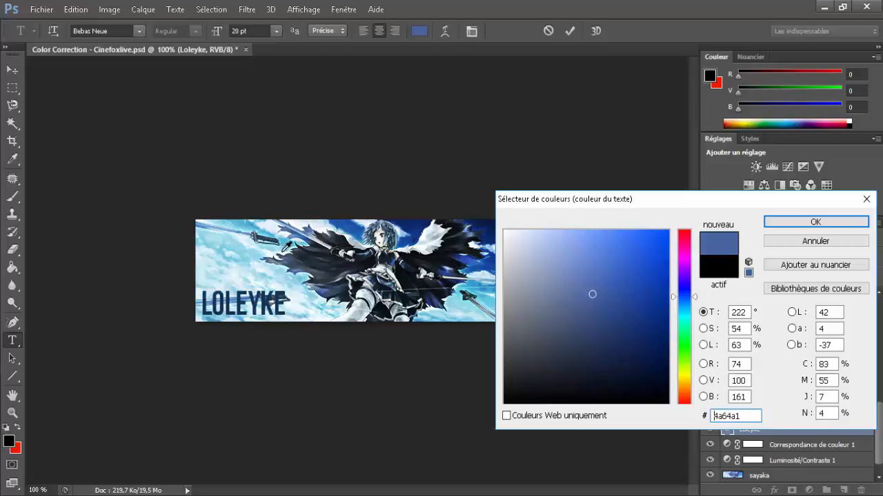
pyautogui.click(243, 233)
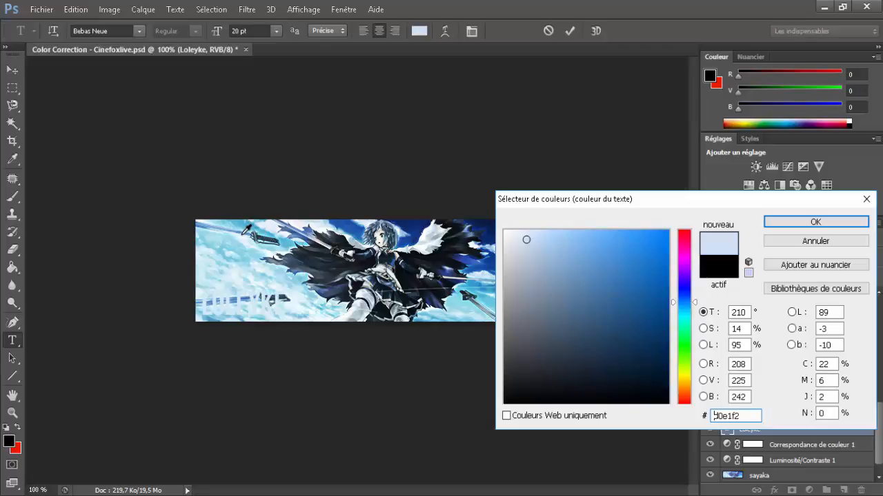
pyautogui.click(300, 270)
pyautogui.click(303, 269)
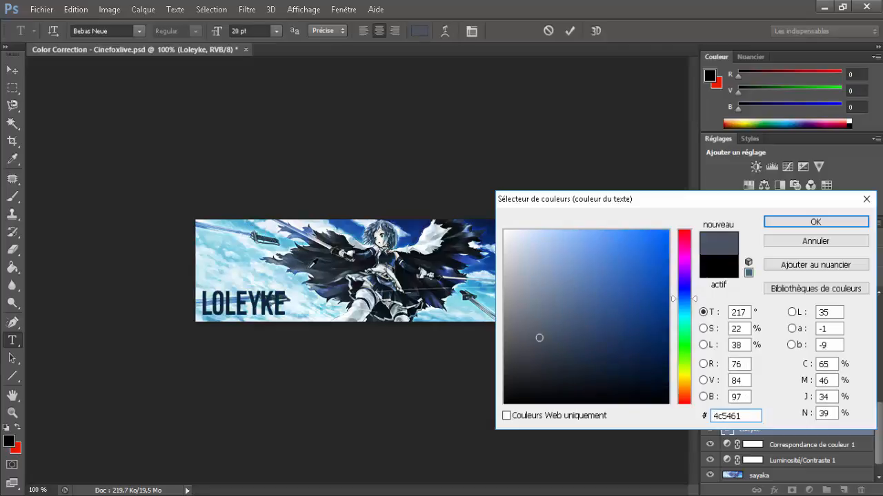
pyautogui.click(317, 259)
pyautogui.moveTo(317, 257); pyautogui.dragTo(339, 231)
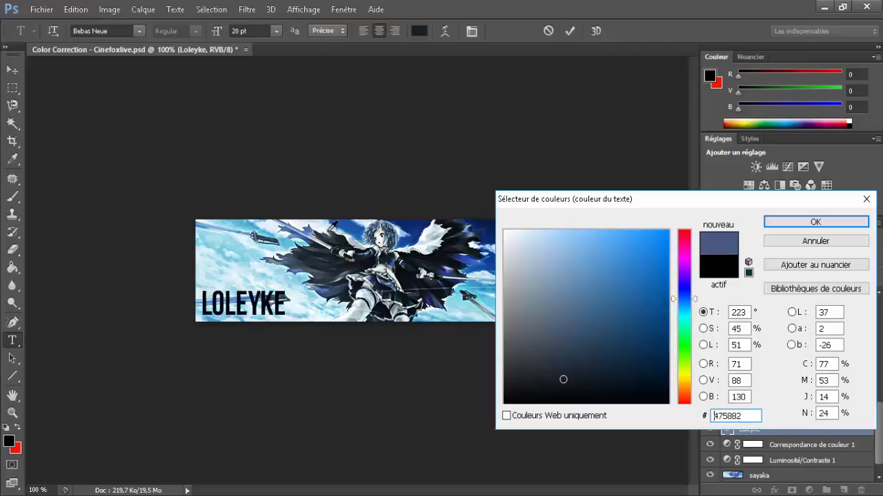
# Try yellow tones such as eaff00 for the LOLEYKE text and accept the picked color
pyautogui.click(683, 373)
pyautogui.click(667, 230)
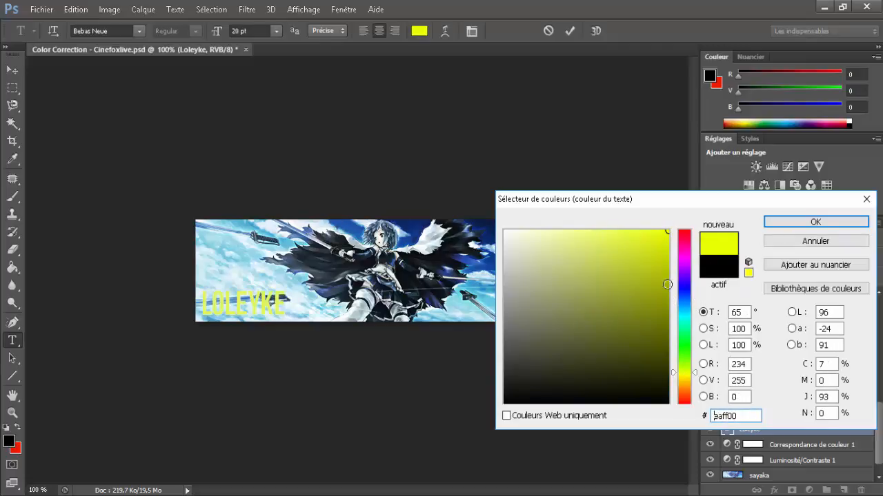
pyautogui.click(718, 267)
pyautogui.click(815, 223)
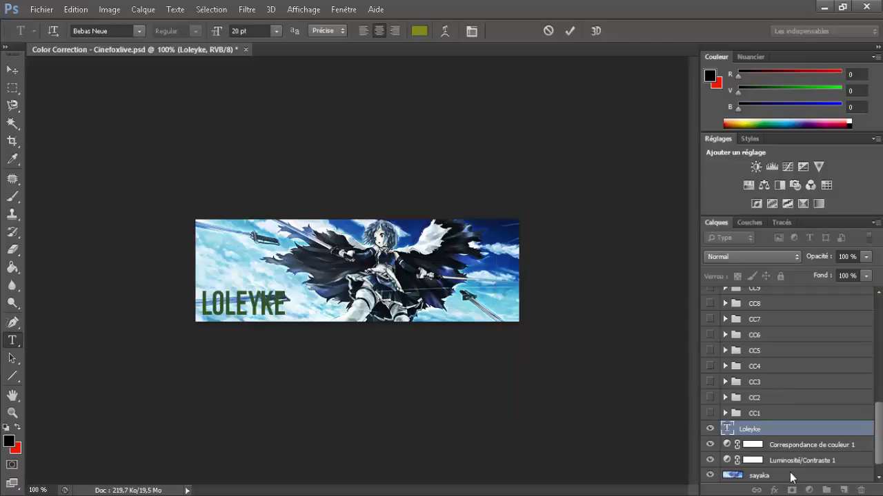
# Move the Loleyke text layer to the top of the layer stack, above Vibrance 3, and dismiss its layer style settings
pyautogui.moveTo(777, 435); pyautogui.dragTo(756, 289)
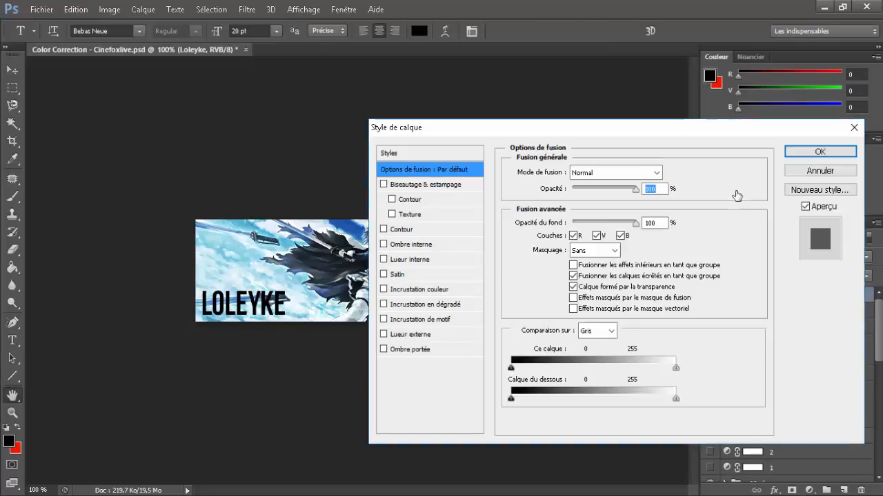
pyautogui.moveTo(486, 140); pyautogui.dragTo(450, 145)
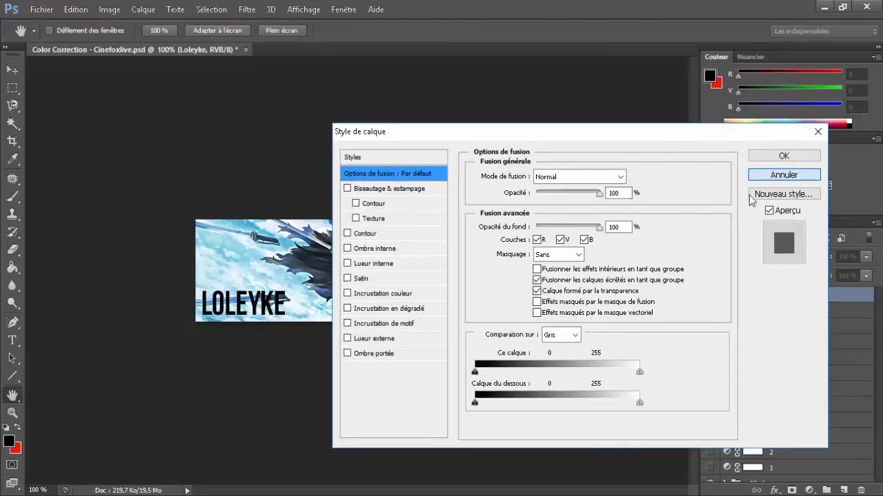
pyautogui.click(784, 175)
# Select the whole LOLEYKE text, open its color for editing and try bright yellow fcff00
pyautogui.doubleClick(276, 302)
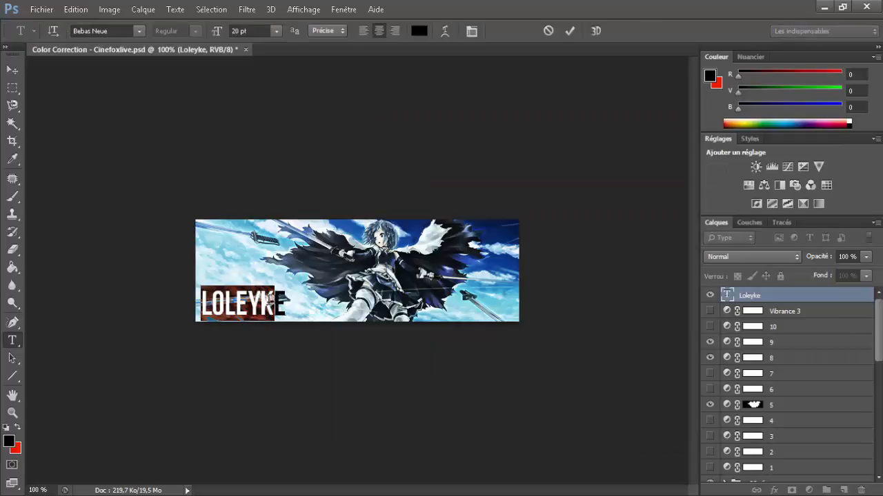
pyautogui.click(418, 30)
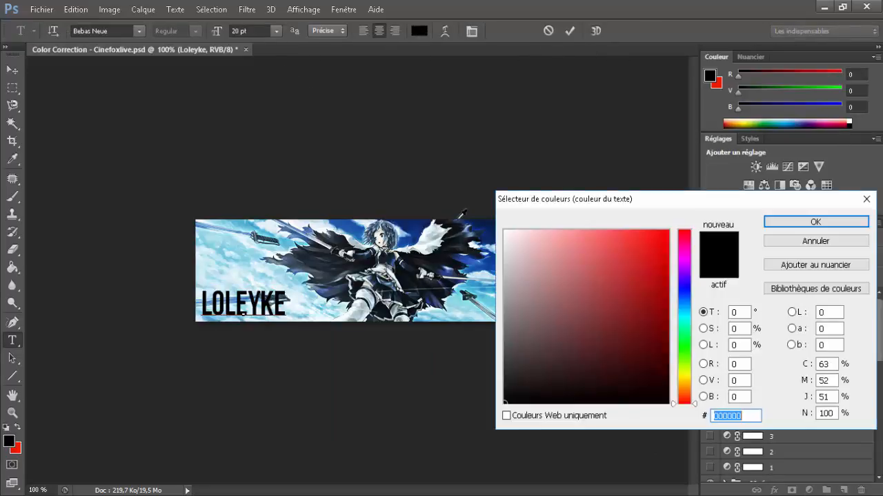
pyautogui.click(688, 374)
pyautogui.moveTo(581, 289); pyautogui.dragTo(748, 138)
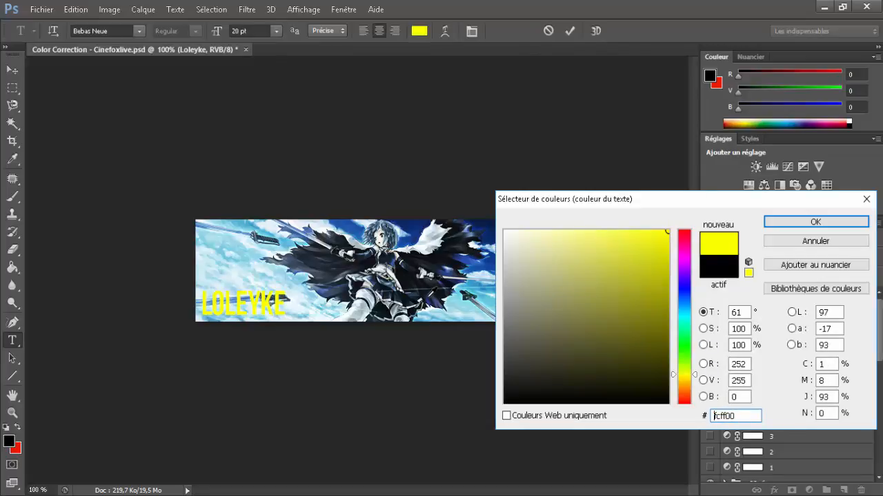
# Try tones sampled from the skirt, cape and sword for the LOLEYKE text, including 172139, b1c4ca, 222c36 and 2f4752
pyautogui.click(384, 299)
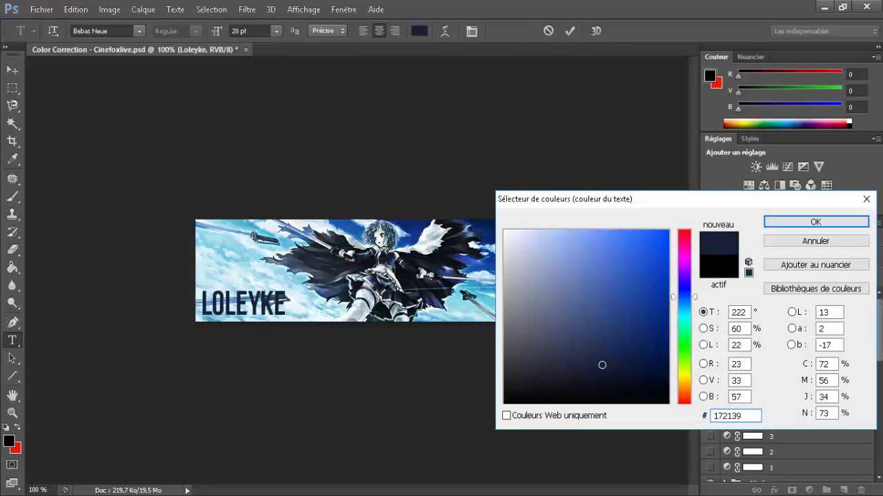
pyautogui.click(360, 304)
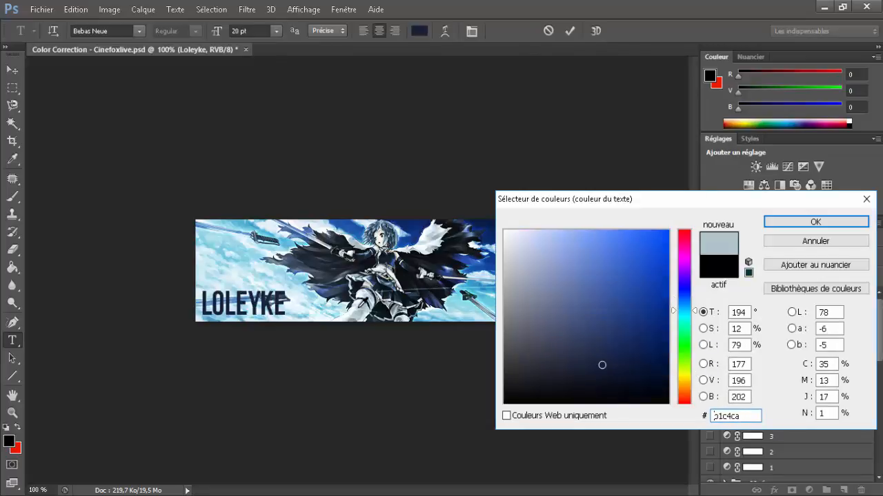
pyautogui.click(301, 271)
pyautogui.click(310, 265)
pyautogui.click(314, 259)
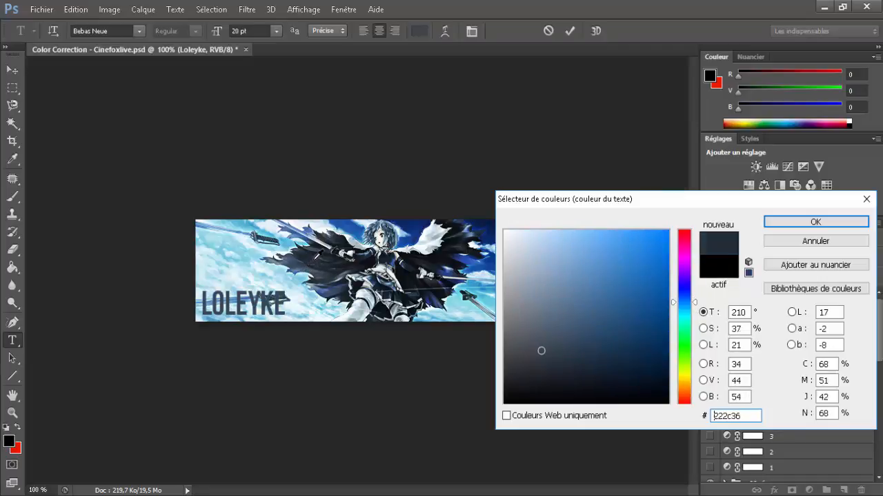
pyautogui.click(269, 238)
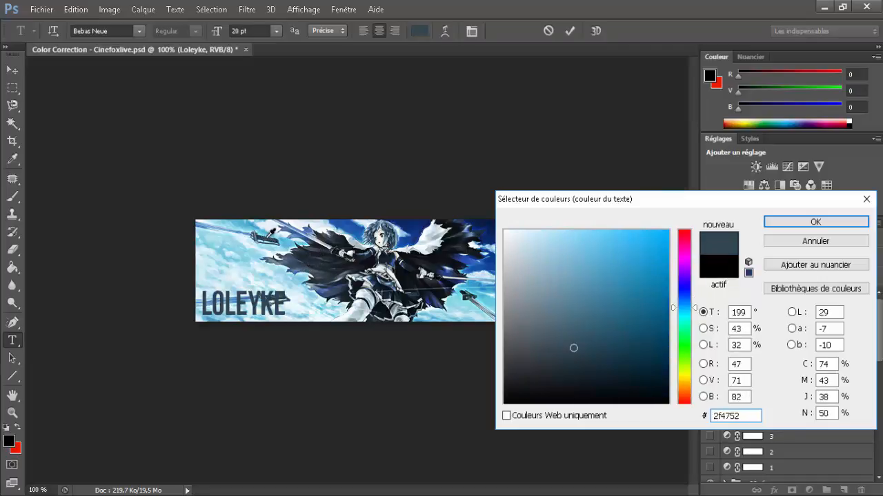
pyautogui.click(244, 235)
# Try tones sampled from the character's outfit and wings for the LOLEYKE text, including 0f151b, 2b4b92, 161d22 and 202b32
pyautogui.click(386, 252)
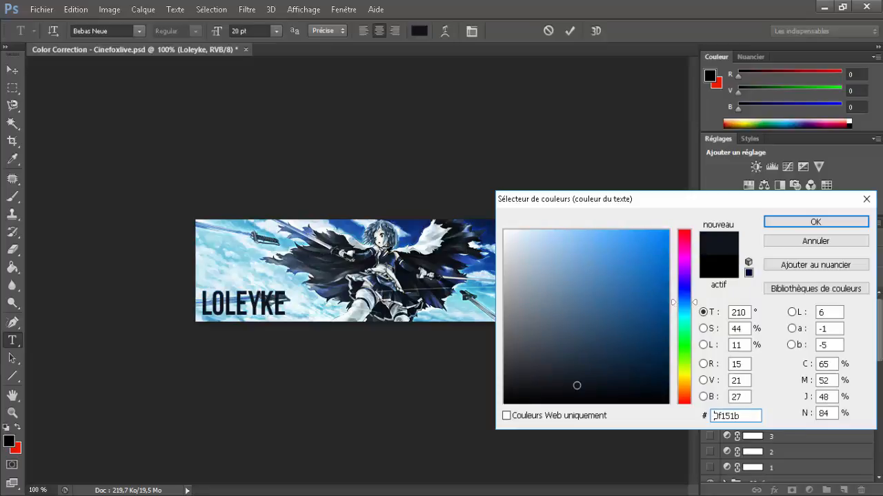
pyautogui.click(395, 260)
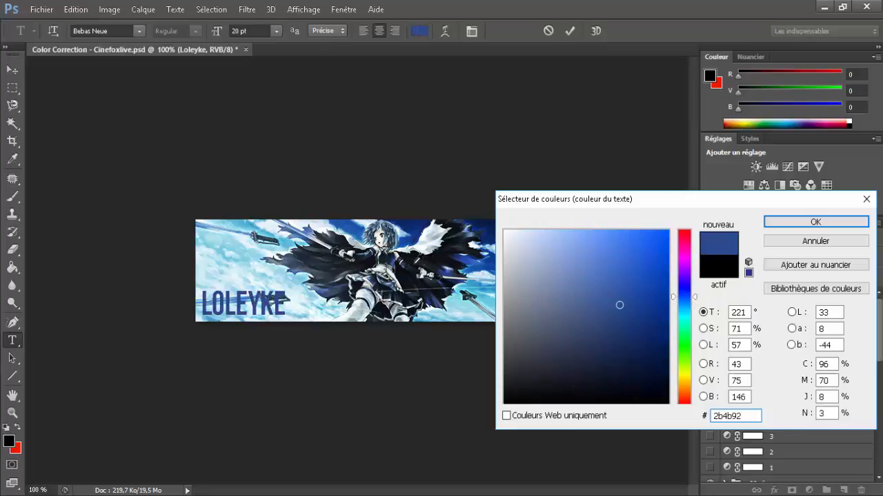
pyautogui.click(439, 260)
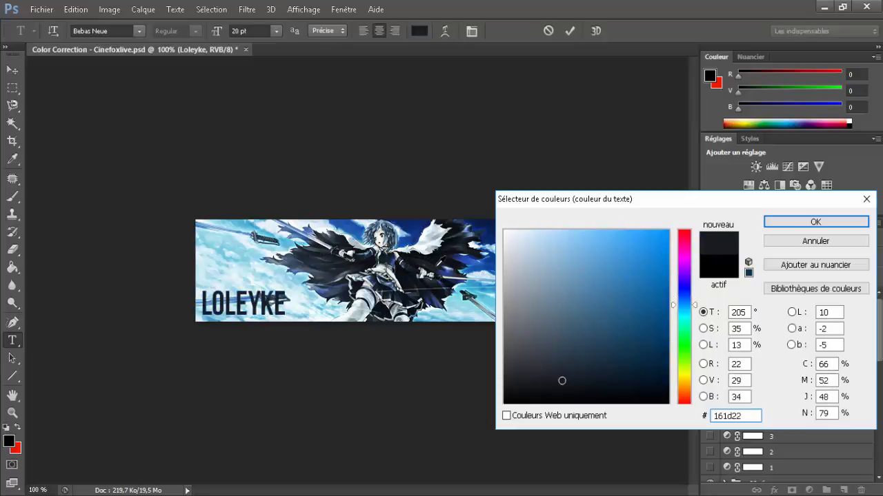
pyautogui.click(454, 256)
pyautogui.click(463, 240)
pyautogui.click(338, 285)
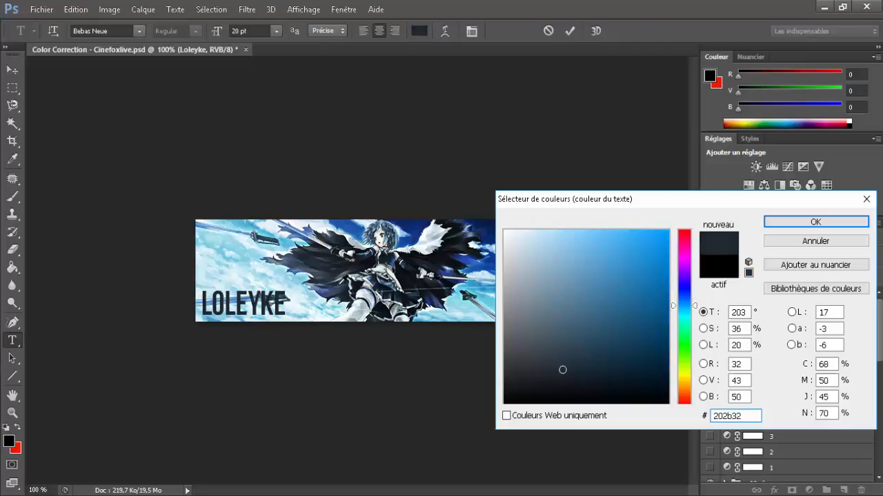
# Set the LOLEYKE text's color to slate blue 374960, sampled from the lower edge of the cape
pyautogui.click(333, 287)
pyautogui.click(329, 293)
pyautogui.click(333, 294)
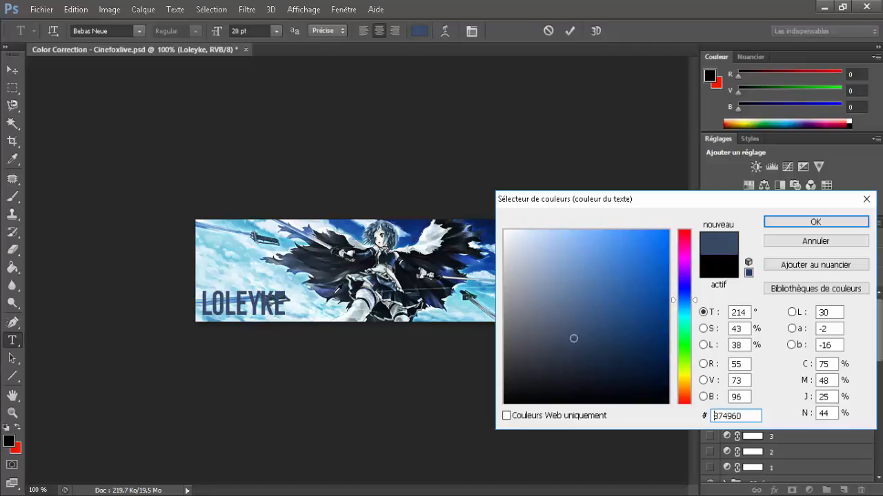
pyautogui.click(816, 221)
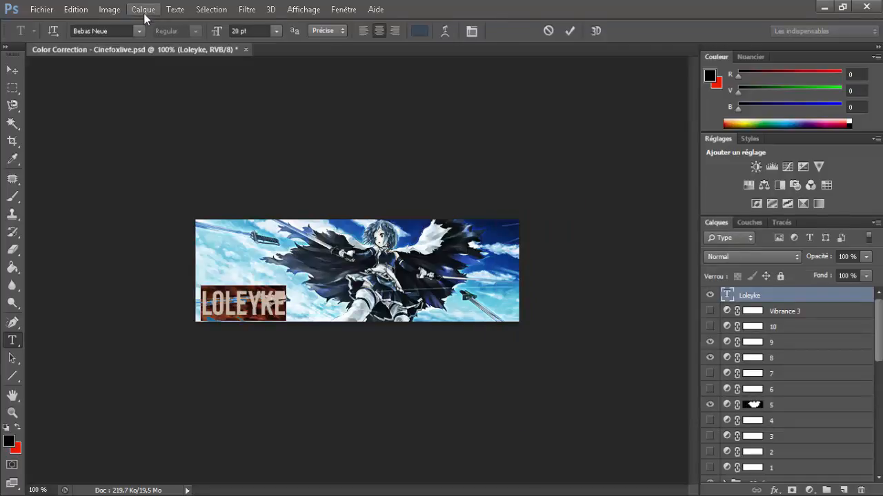
# Try the Kenyan Coffee font on the selected LOLEYKE text
pyautogui.click(139, 31)
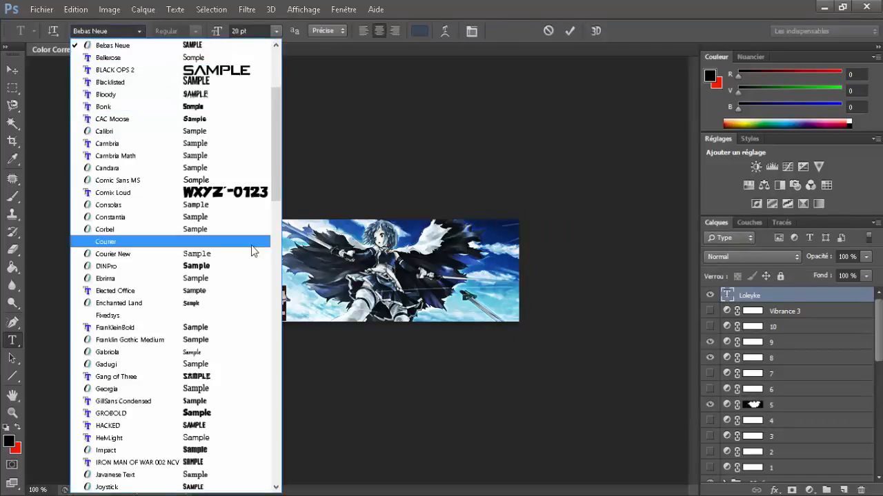
pyautogui.scroll(-4, 211, 345)
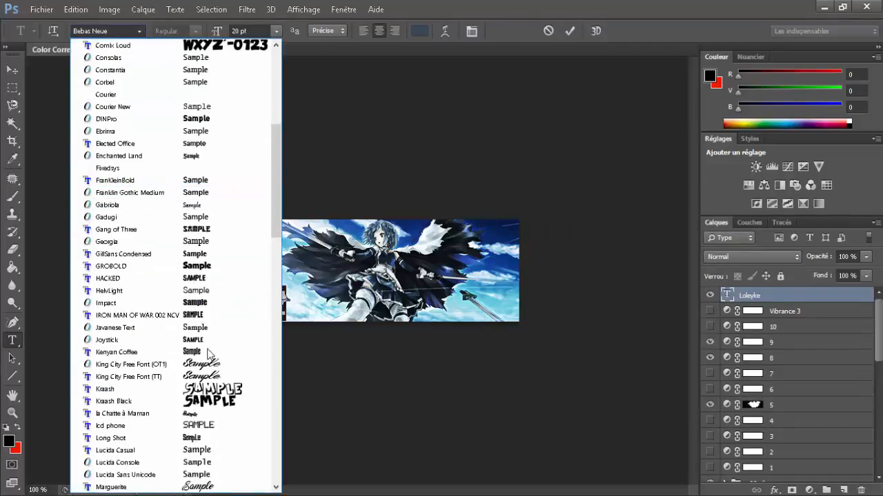
pyautogui.click(211, 345)
# Set the title's font to Bellerose, shift the text slightly up and left, and commit it
pyautogui.click(138, 31)
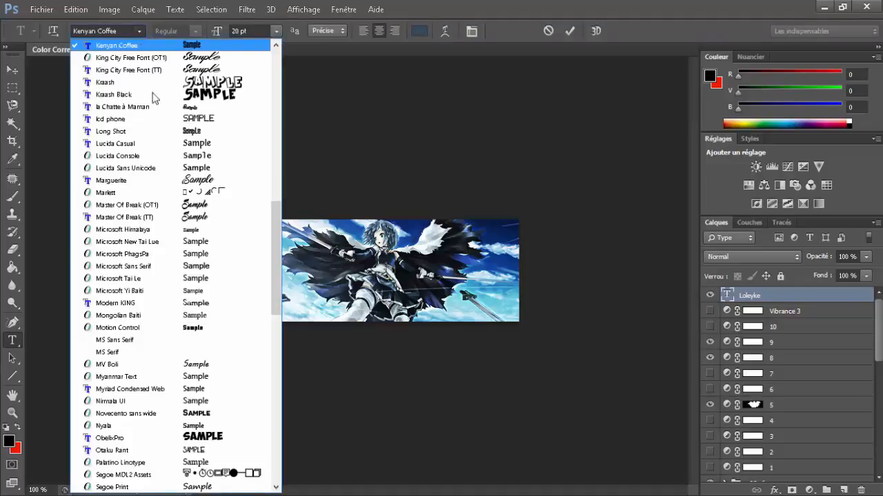
pyautogui.scroll(10, 151, 162)
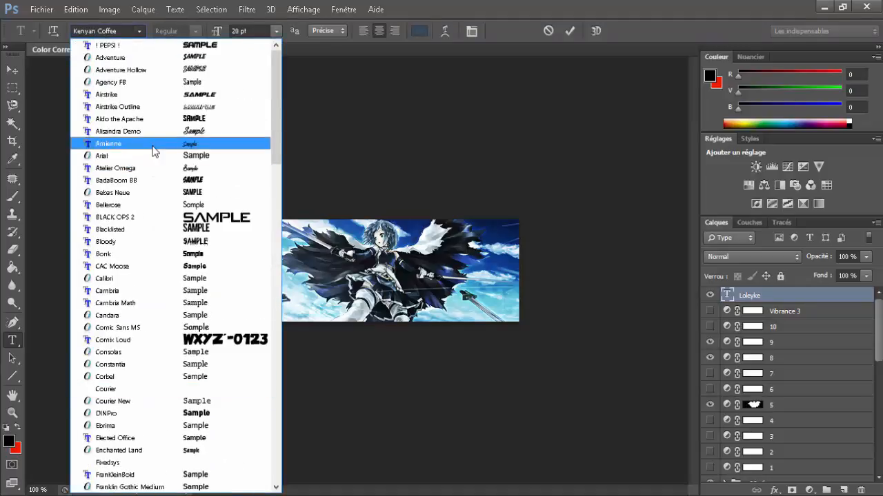
pyautogui.click(160, 205)
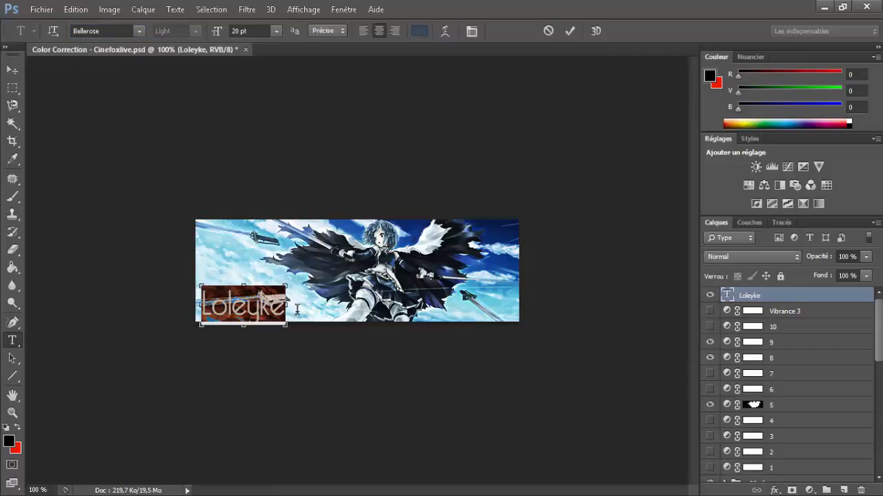
pyautogui.moveTo(306, 315); pyautogui.dragTo(304, 309)
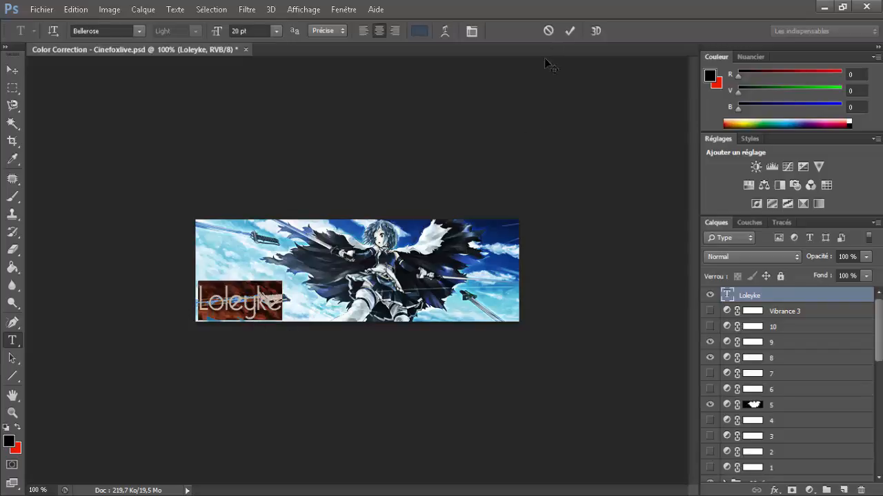
pyautogui.click(570, 31)
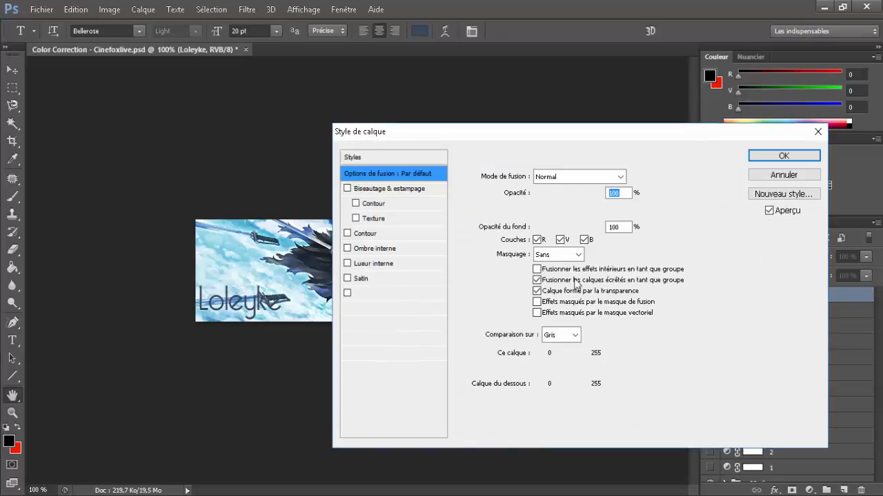
# Try a 1 px outer stroke on the Loleyke text in black, white ffffff and greyish 594e4e, then discard the layer style
pyautogui.click(348, 234)
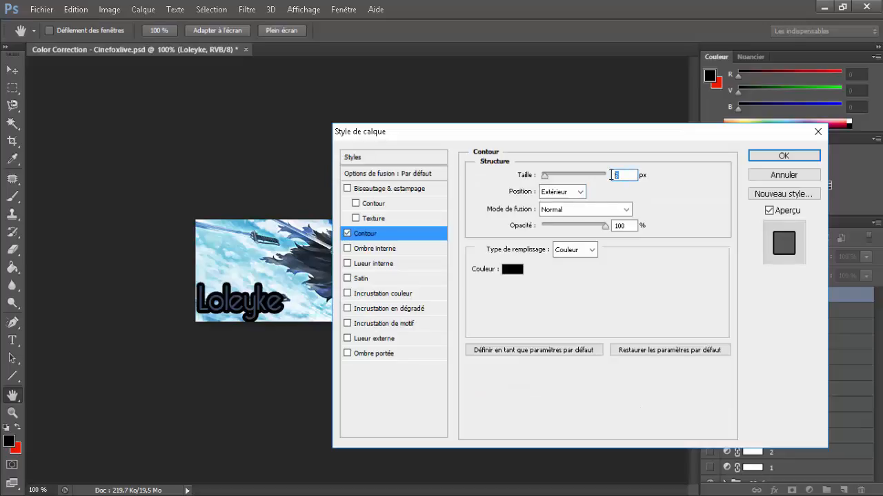
pyautogui.write('1')
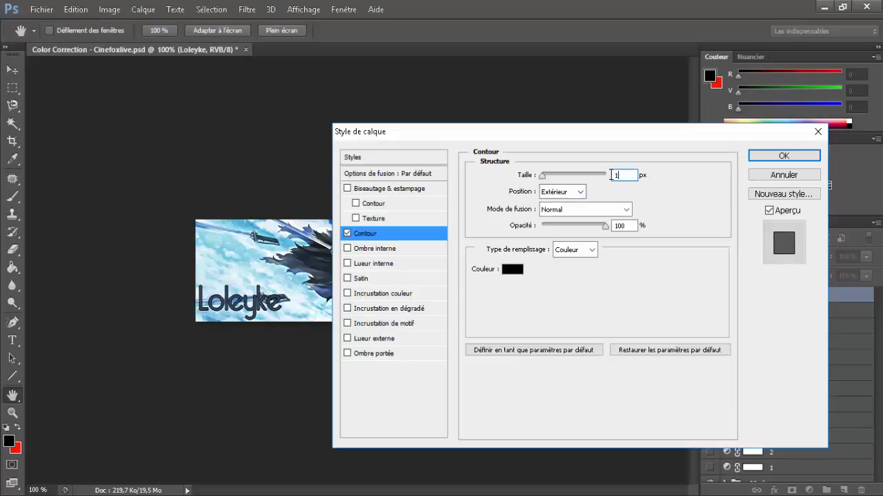
pyautogui.click(517, 266)
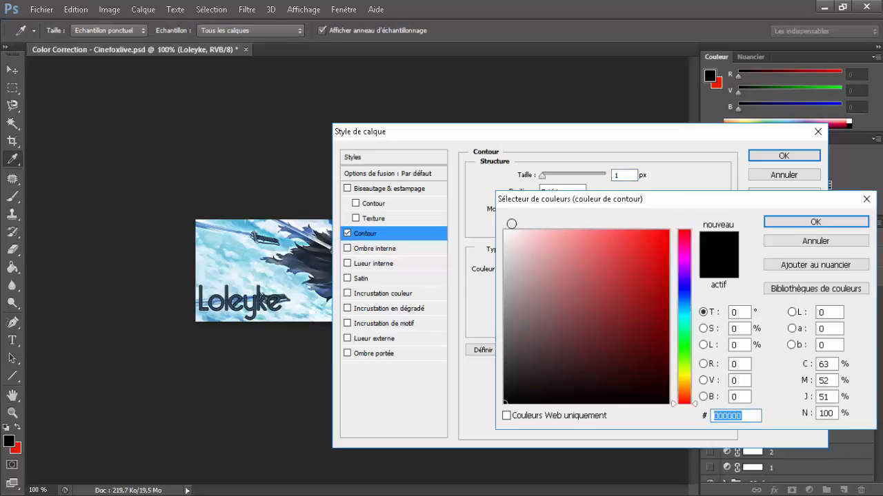
pyautogui.write('ffffff')
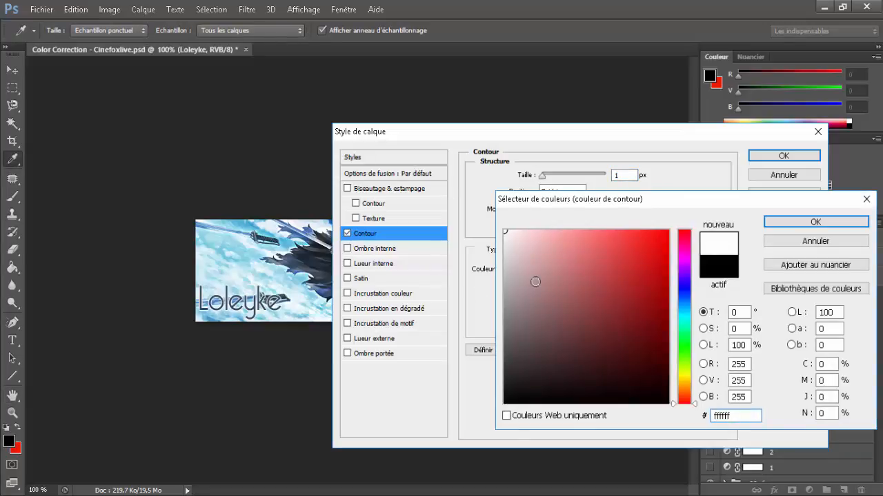
pyautogui.moveTo(585, 406); pyautogui.dragTo(525, 343)
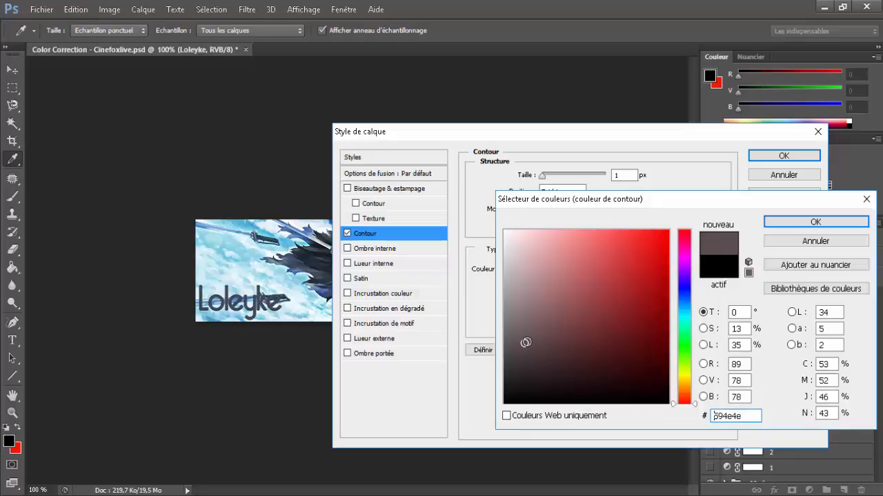
pyautogui.click(801, 242)
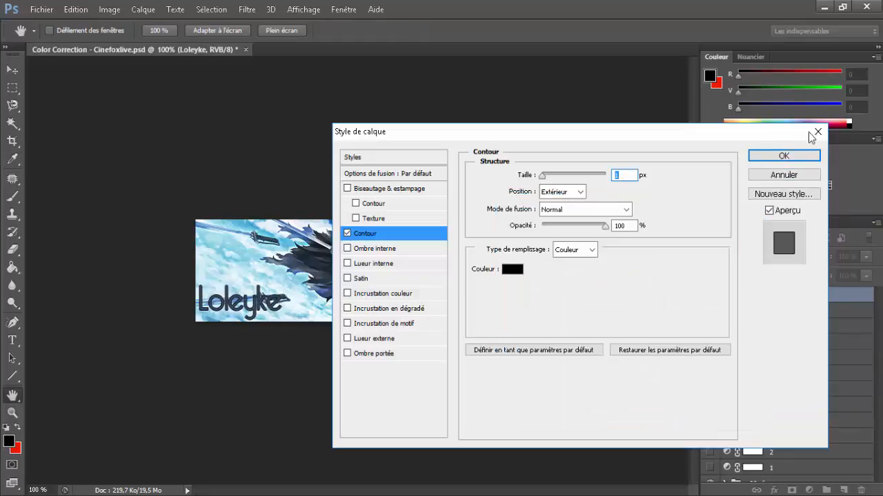
pyautogui.click(817, 131)
# Try the Kenyan Coffee and Modern KING fonts on the Loleyke title
pyautogui.moveTo(284, 304); pyautogui.dragTo(198, 303)
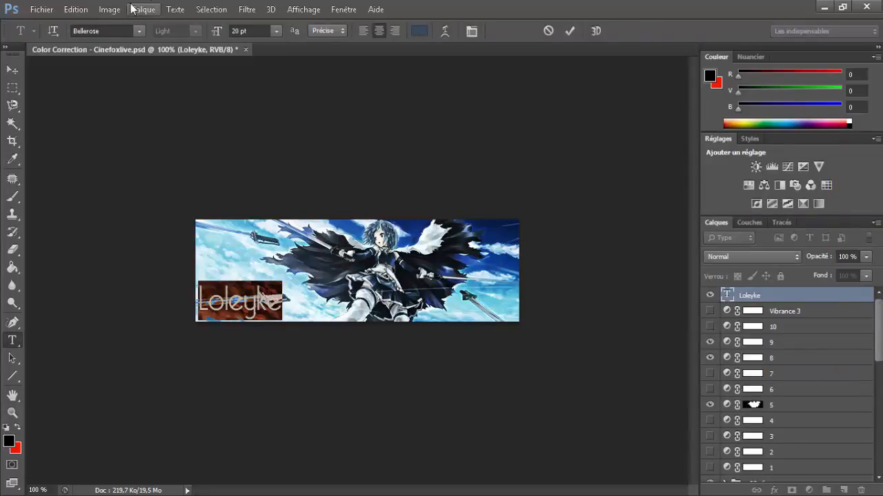
pyautogui.click(139, 31)
pyautogui.scroll(-6, 207, 207)
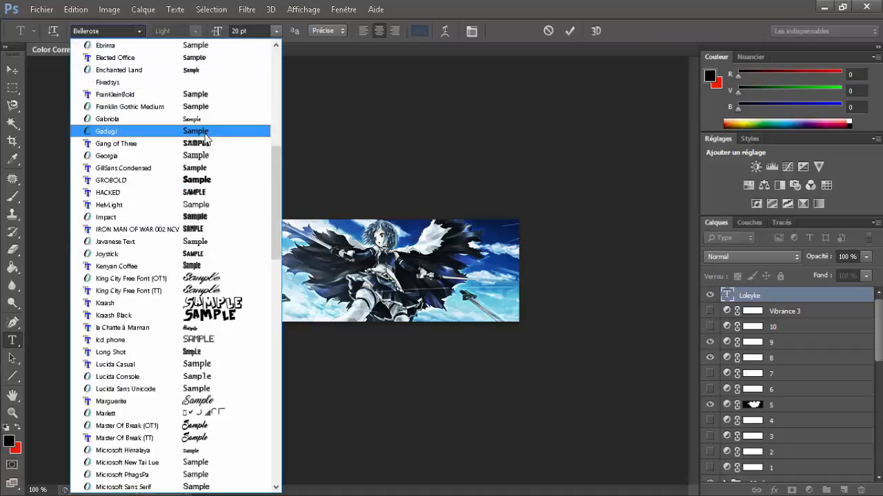
pyautogui.click(160, 267)
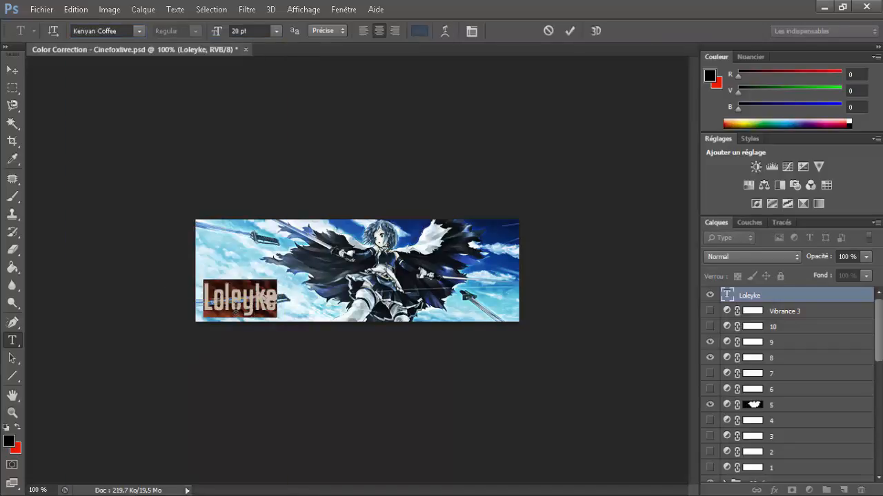
pyautogui.click(140, 31)
pyautogui.scroll(-5, 158, 234)
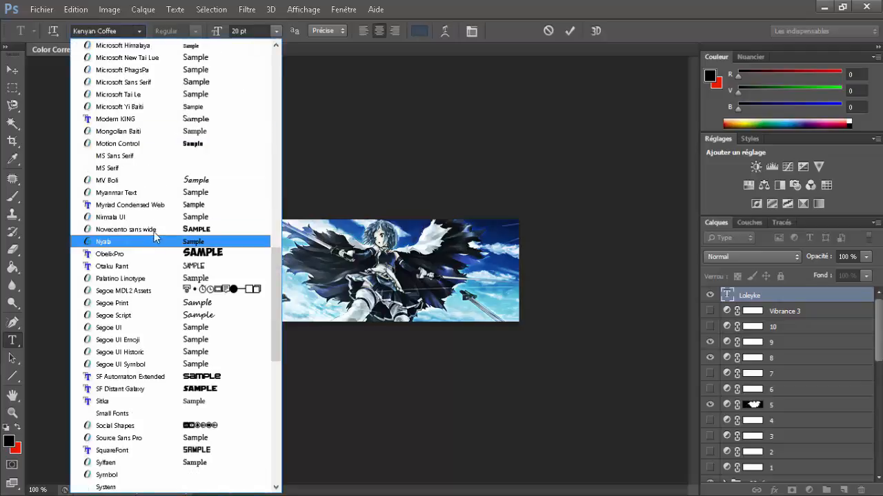
pyautogui.click(139, 122)
# Browse the installed fonts and try Joystick on the Loleyke title
pyautogui.click(140, 31)
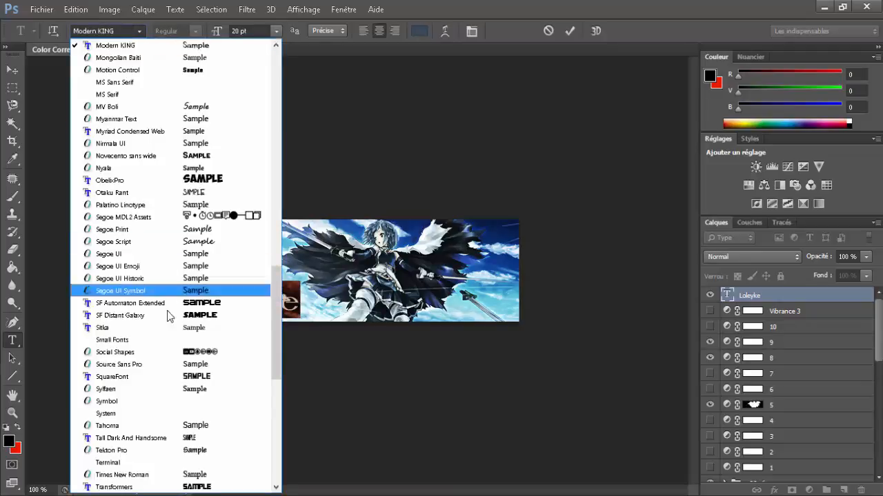
pyautogui.scroll(-3, 155, 302)
pyautogui.scroll(-6, 154, 302)
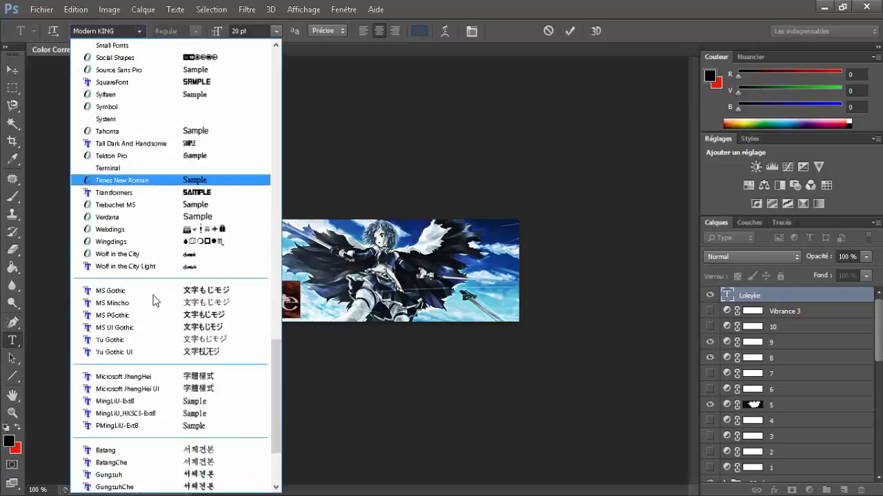
pyautogui.scroll(20, 152, 290)
pyautogui.scroll(3, 152, 275)
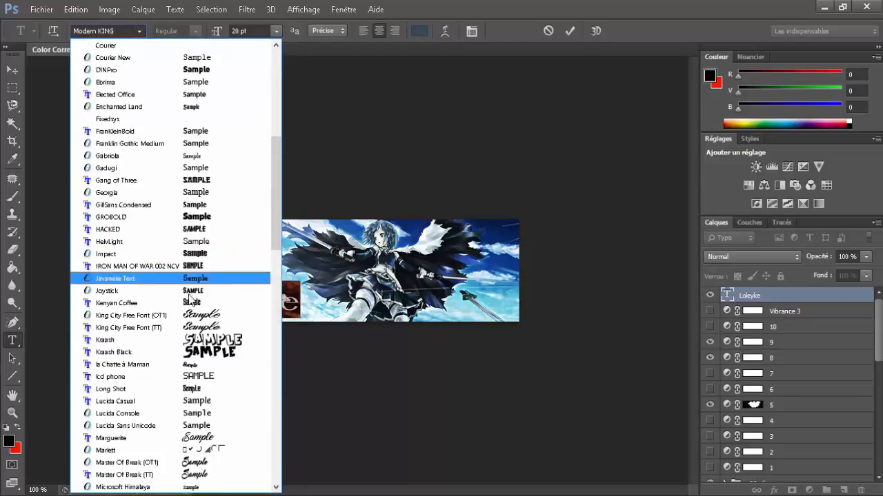
pyautogui.click(160, 288)
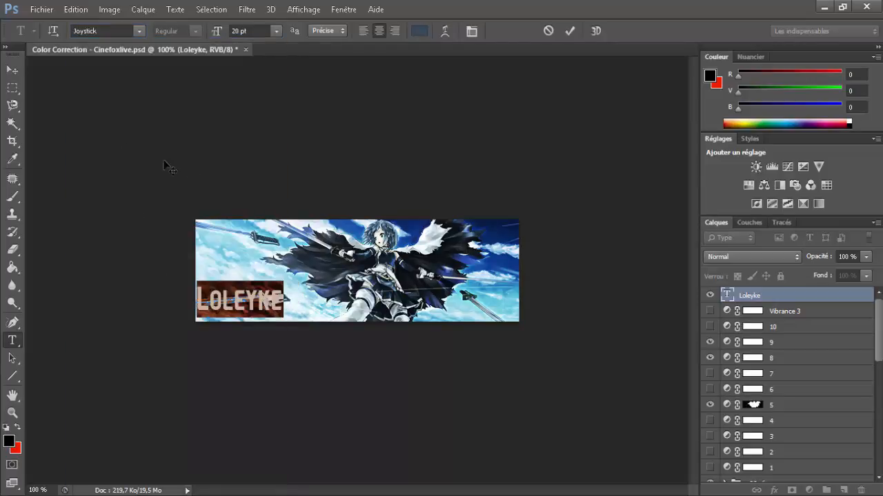
# Set the font of the Loleyke title to Amienne
pyautogui.click(138, 31)
pyautogui.scroll(6, 169, 238)
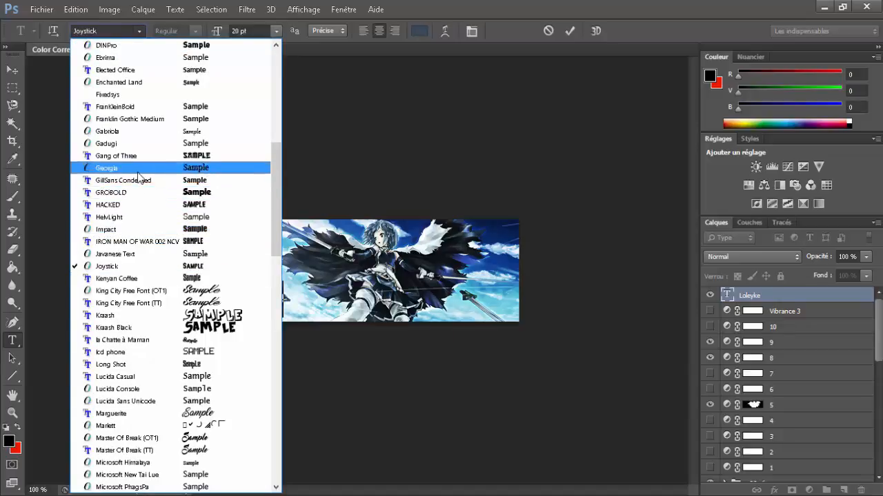
pyautogui.scroll(2, 152, 145)
pyautogui.scroll(7, 152, 152)
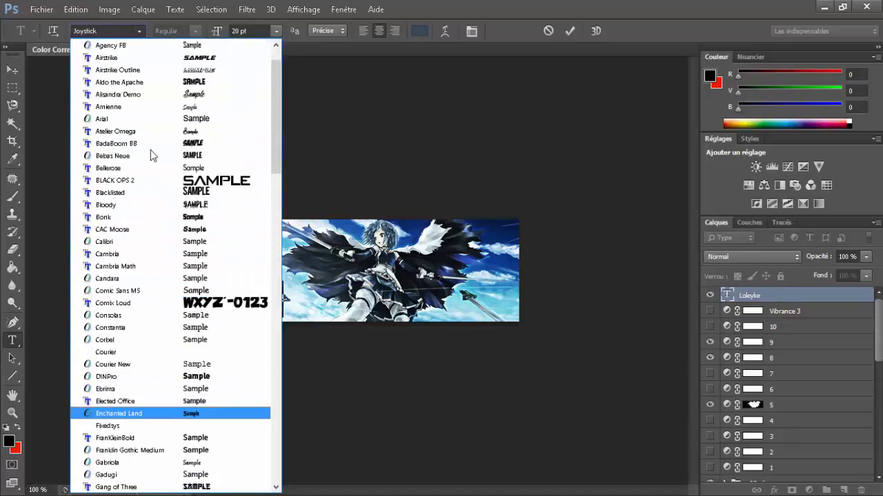
pyautogui.click(169, 108)
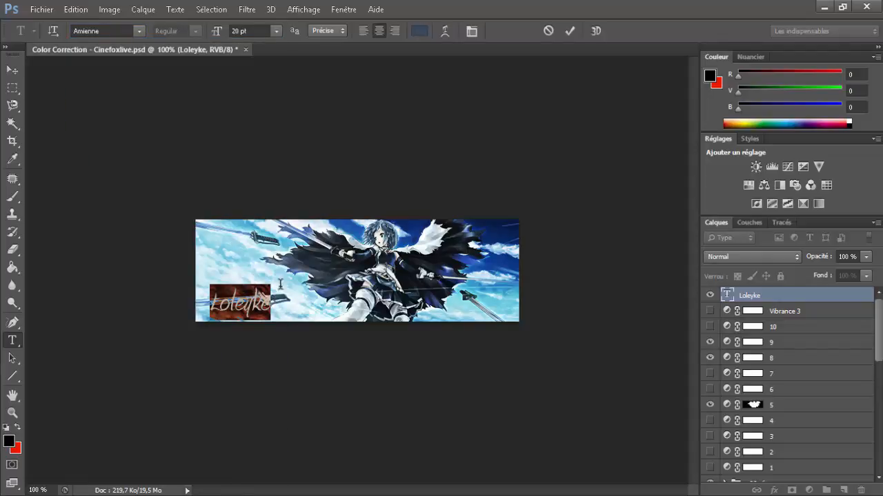
# Set the Loleyke title's font size to 28 pt and commit the text
pyautogui.click(263, 30)
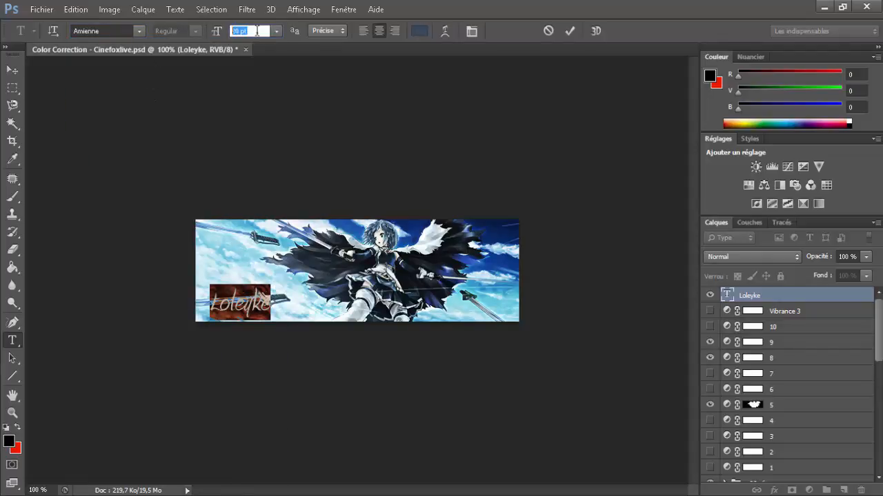
pyautogui.write('28')
pyautogui.press('Return')
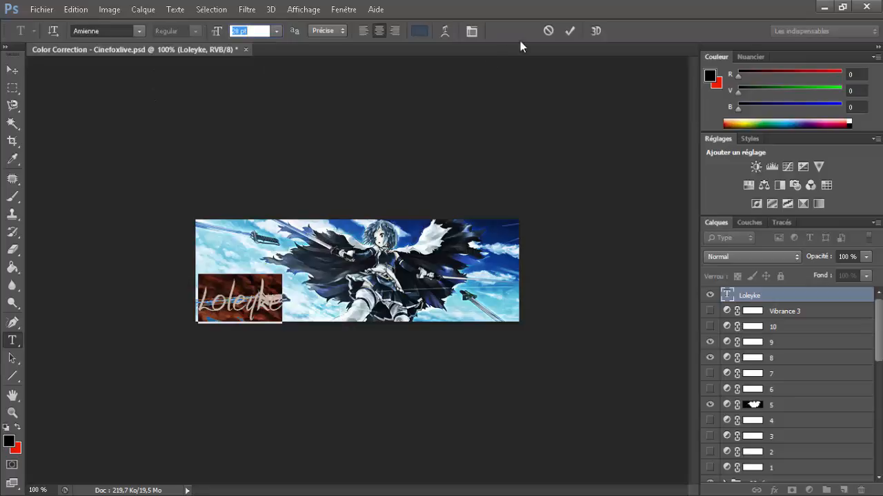
pyautogui.click(570, 30)
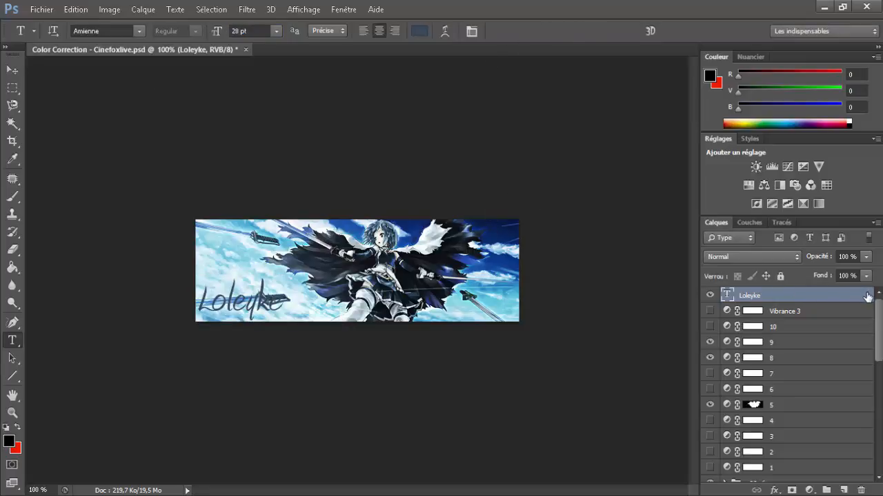
# Add a Contour (stroke) effect to the Loleyke text layer and set its size to 2 px
pyautogui.doubleClick(800, 295)
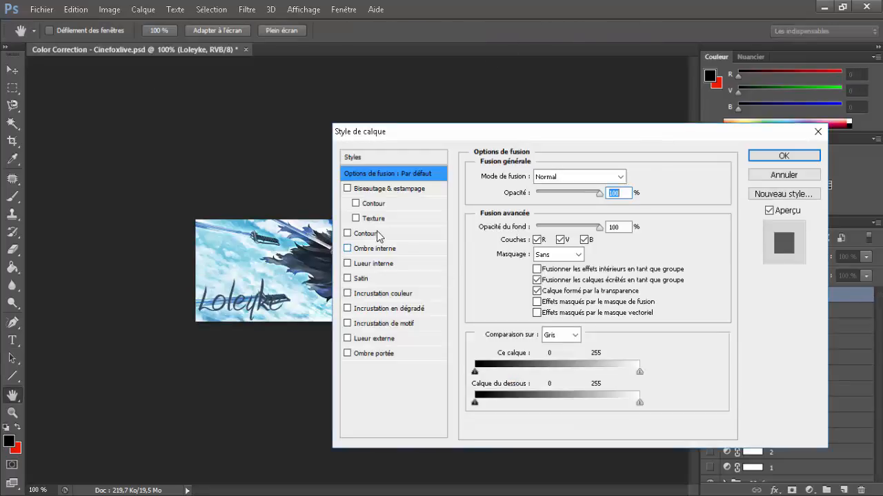
pyautogui.click(347, 233)
pyautogui.click(379, 234)
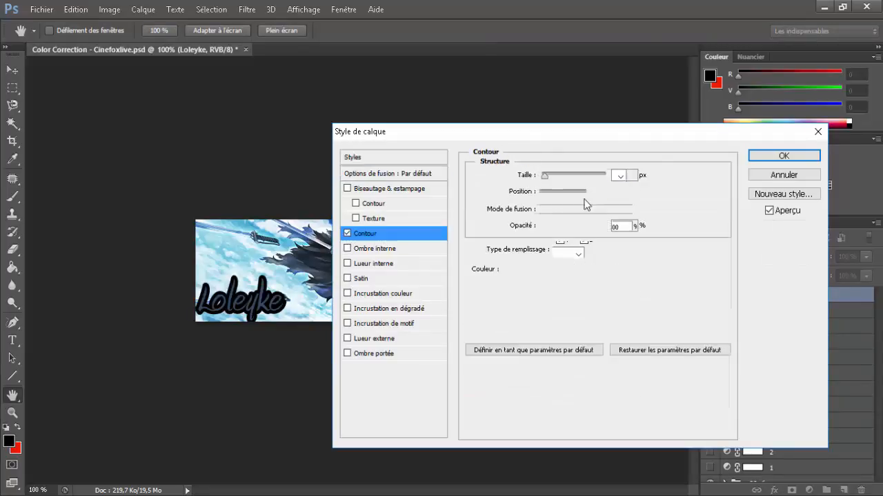
pyautogui.click(616, 175)
pyautogui.write('3')
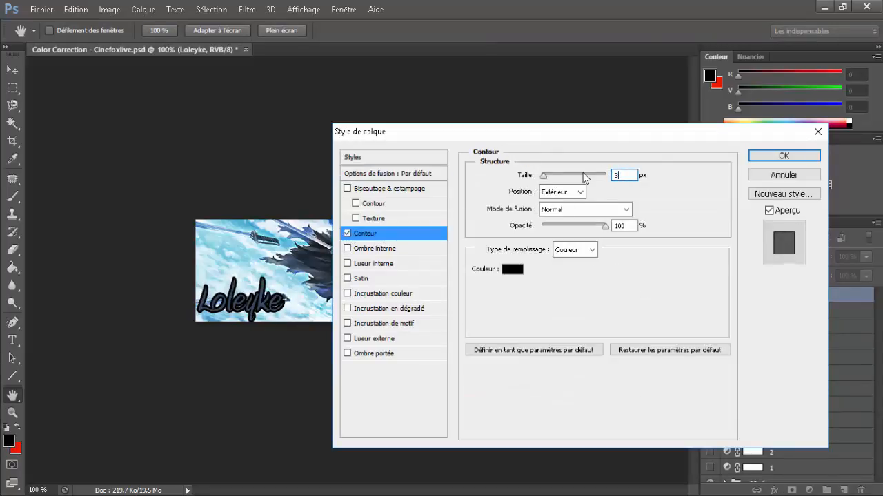
pyautogui.press('BackSpace')
pyautogui.write('2')
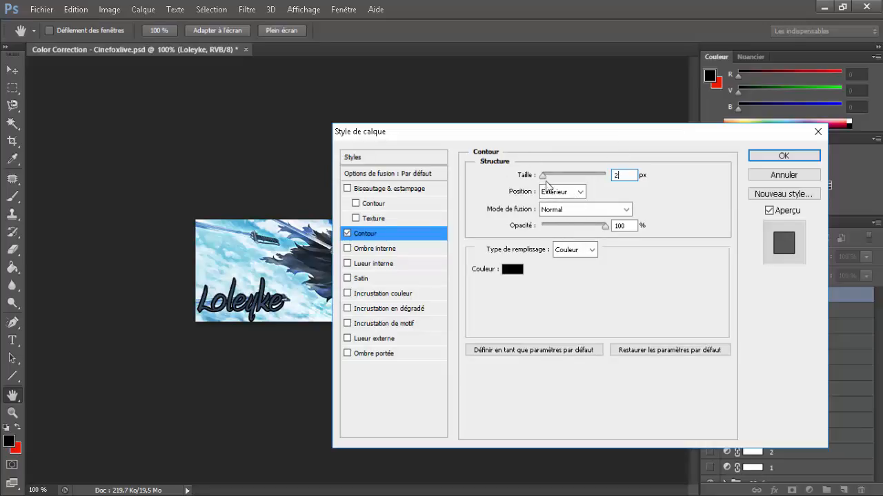
# Try the Intérieur and Centre positions for the title's 2 px stroke
pyautogui.click(568, 197)
pyautogui.click(555, 215)
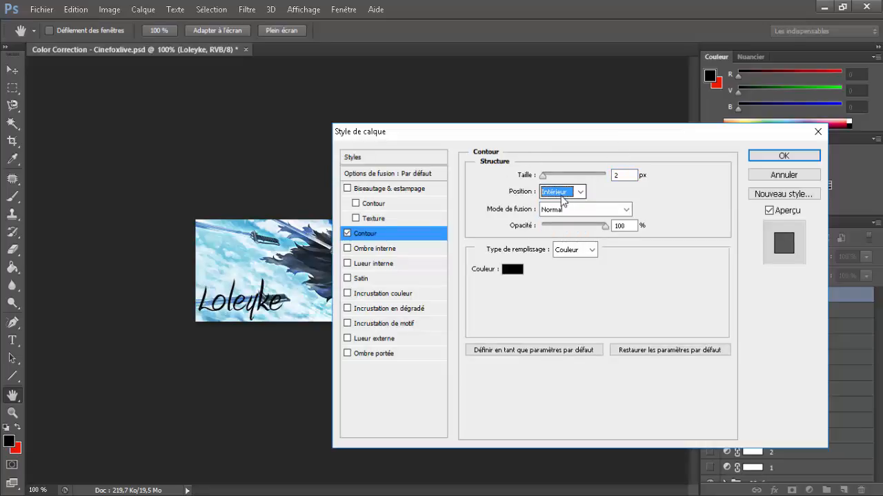
pyautogui.click(560, 192)
pyautogui.click(552, 227)
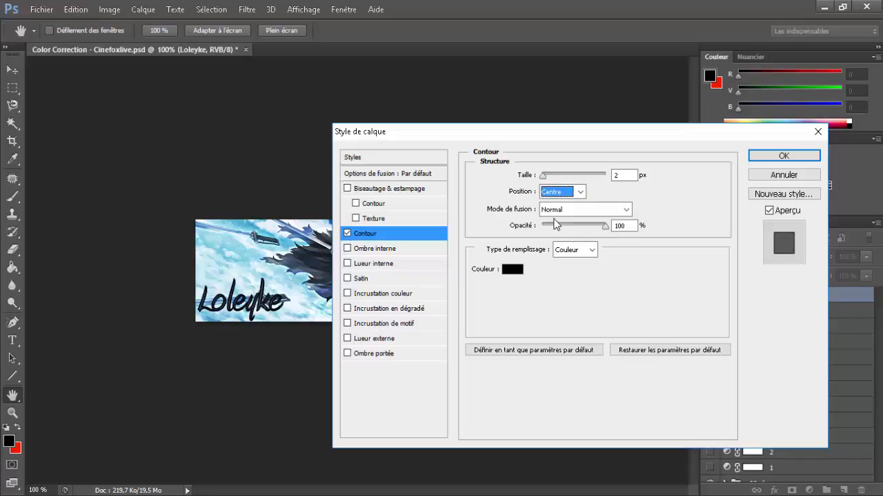
pyautogui.click(562, 192)
pyautogui.click(555, 215)
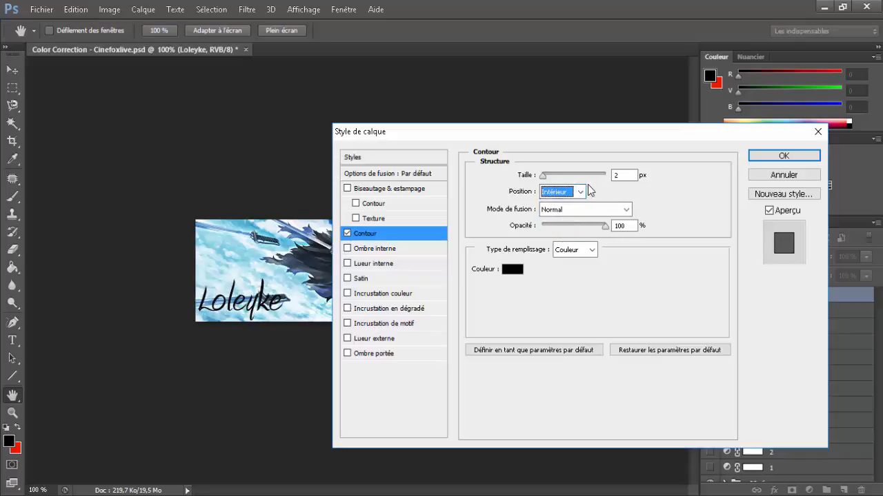
# Try white ffffff for the stroke, return its color to black 000000, and set its position back to Extérieur
pyautogui.click(513, 269)
pyautogui.click(504, 232)
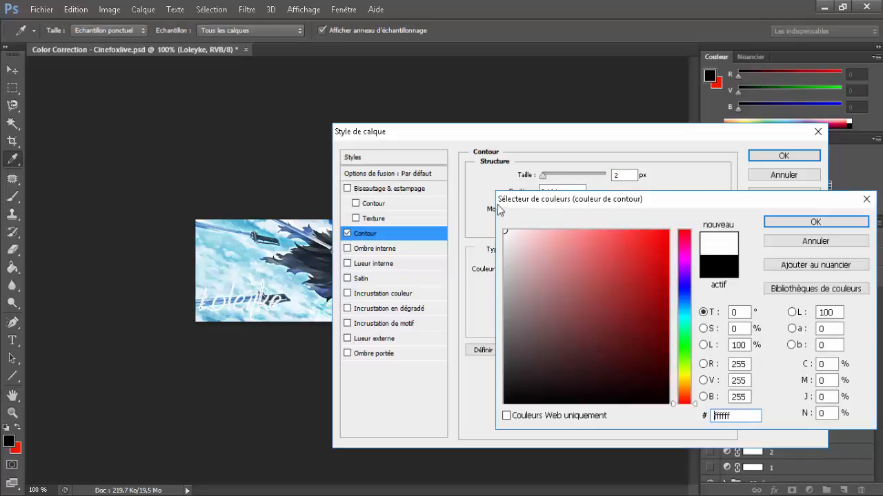
pyautogui.moveTo(620, 383); pyautogui.dragTo(645, 403)
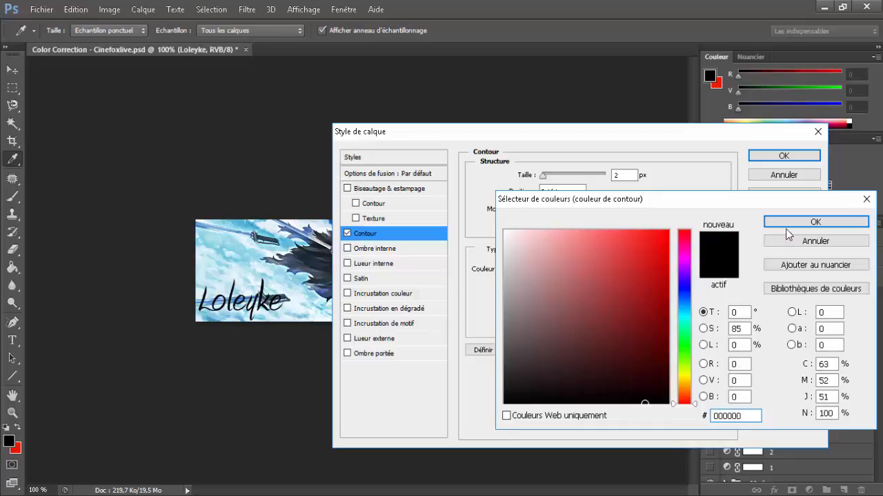
pyautogui.click(786, 226)
pyautogui.click(554, 190)
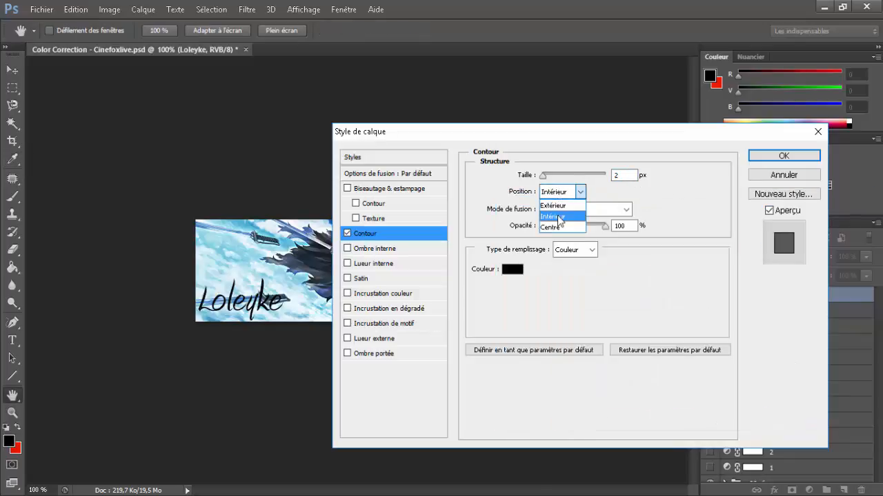
pyautogui.click(555, 205)
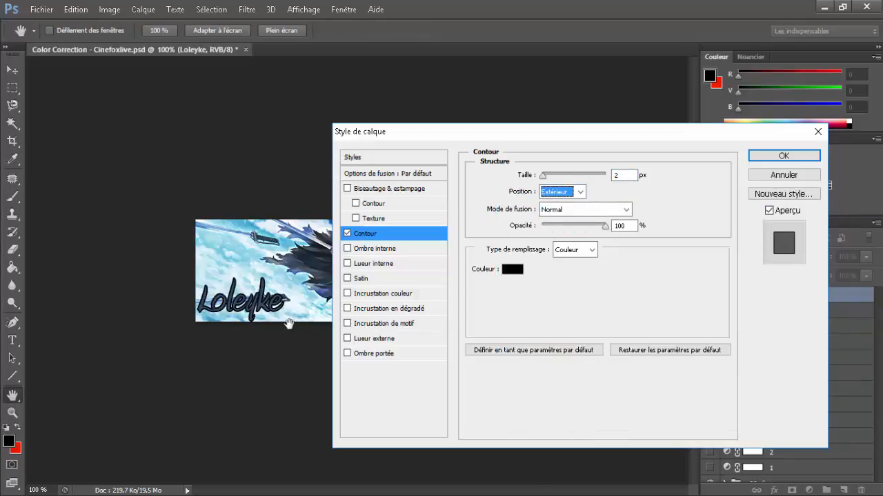
# Add a Satin effect to the Loleyke title and set its opacity to 10 % and its distance to 20 px
pyautogui.click(347, 250)
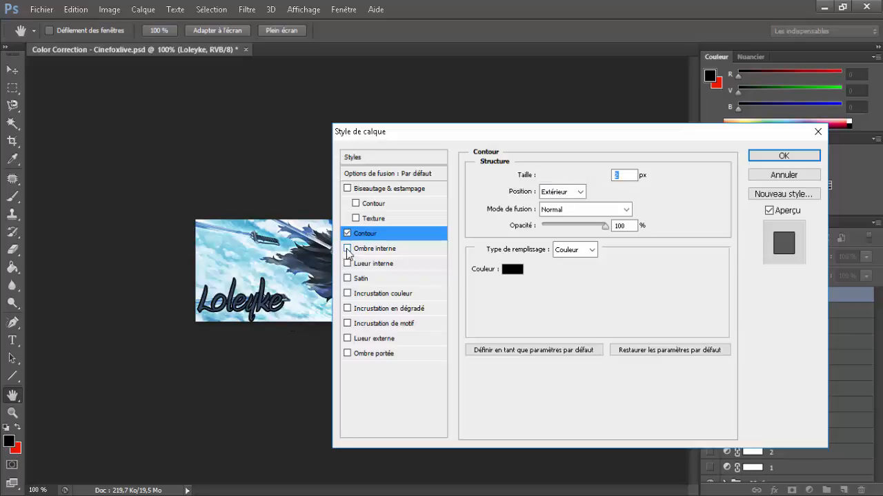
pyautogui.click(348, 250)
pyautogui.click(348, 278)
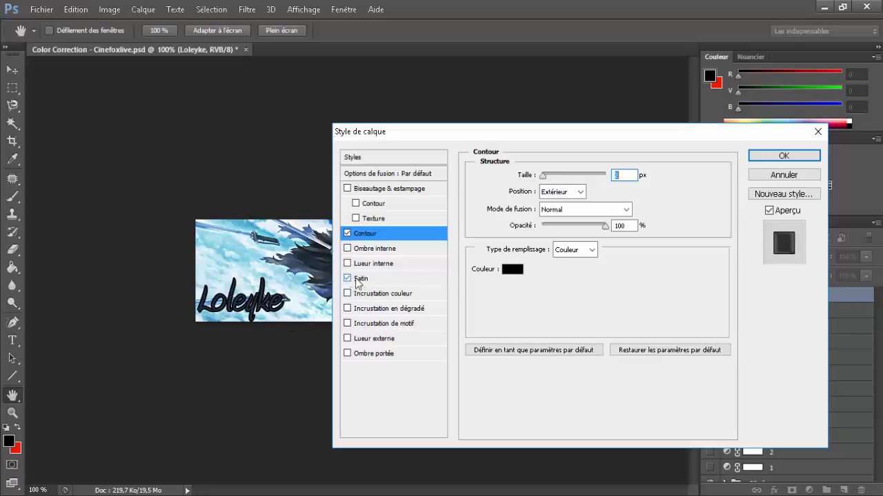
pyautogui.click(357, 279)
pyautogui.moveTo(564, 193); pyautogui.dragTo(633, 194)
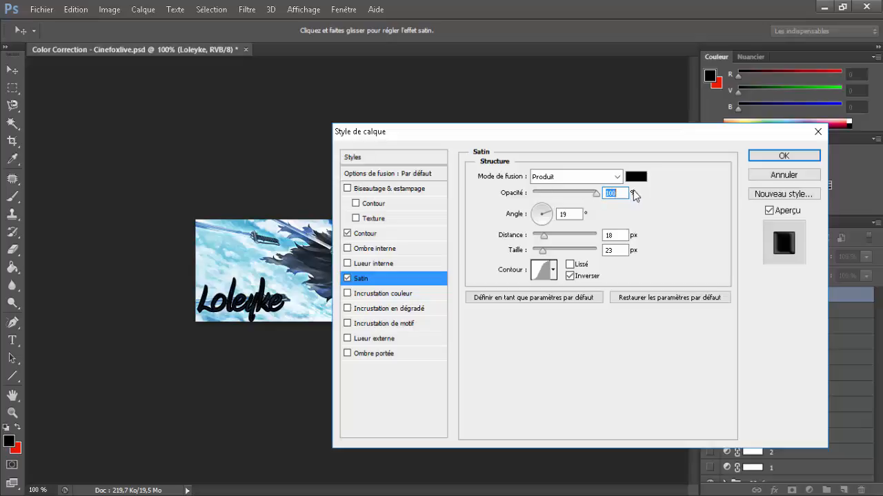
pyautogui.moveTo(557, 238)
pyautogui.mouseDown()
pyautogui.moveTo(593, 239)
pyautogui.moveTo(527, 247)
pyautogui.moveTo(548, 242)
pyautogui.mouseUp()
pyautogui.moveTo(548, 195)
pyautogui.mouseDown()
pyautogui.moveTo(559, 194)
pyautogui.moveTo(544, 197)
pyautogui.mouseUp()
# Try the Normal and Superposition blend modes for the Satin effect, and set it to Lumière vive
pyautogui.click(543, 177)
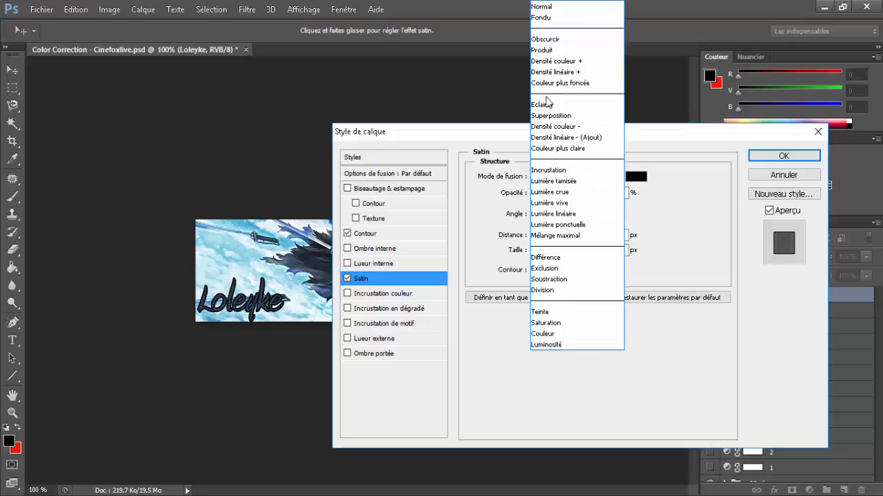
pyautogui.click(545, 9)
pyautogui.click(550, 180)
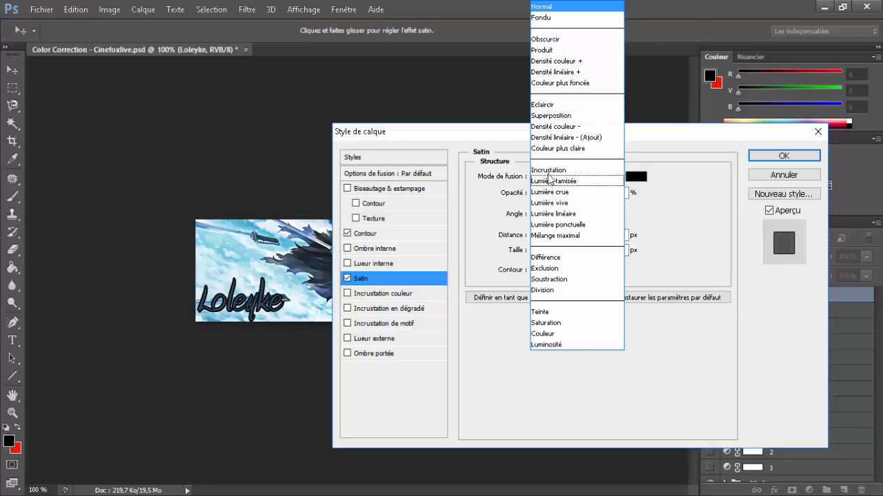
pyautogui.click(558, 116)
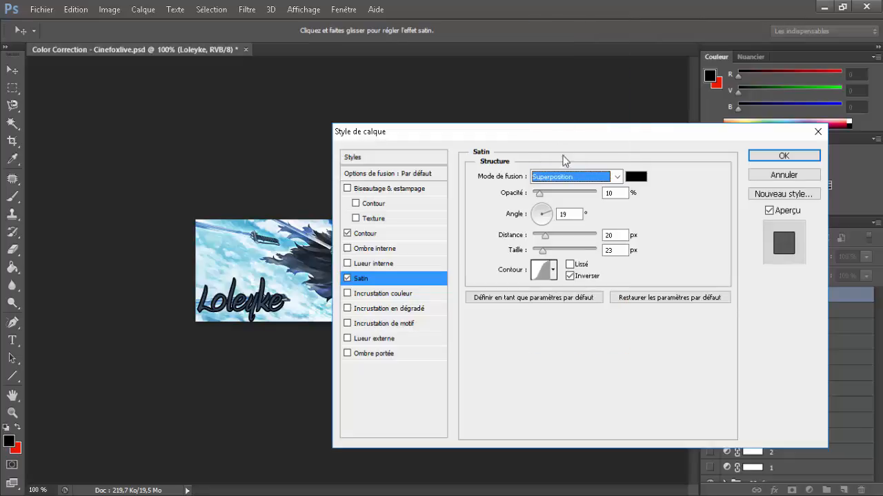
pyautogui.click(564, 177)
pyautogui.click(569, 203)
# Try the Incrustation couleur and Incrustation en dégradé effects on the title
pyautogui.click(347, 293)
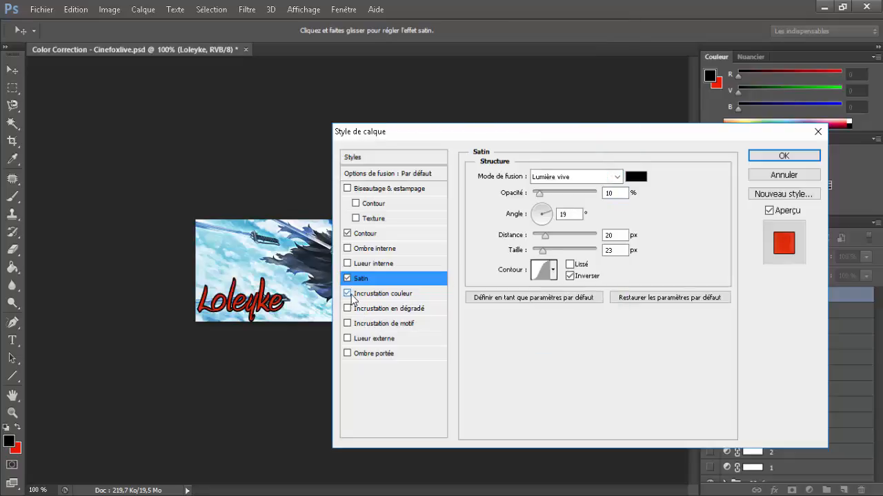
pyautogui.click(347, 294)
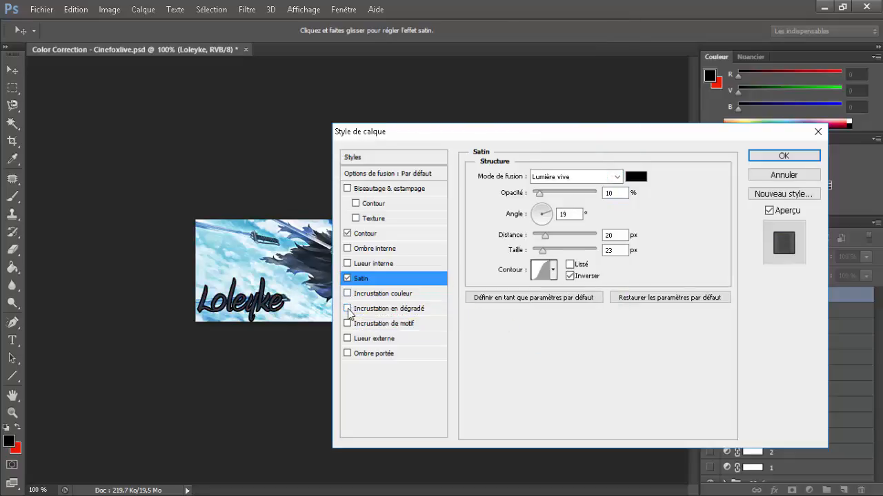
pyautogui.click(347, 309)
pyautogui.click(348, 309)
pyautogui.click(367, 310)
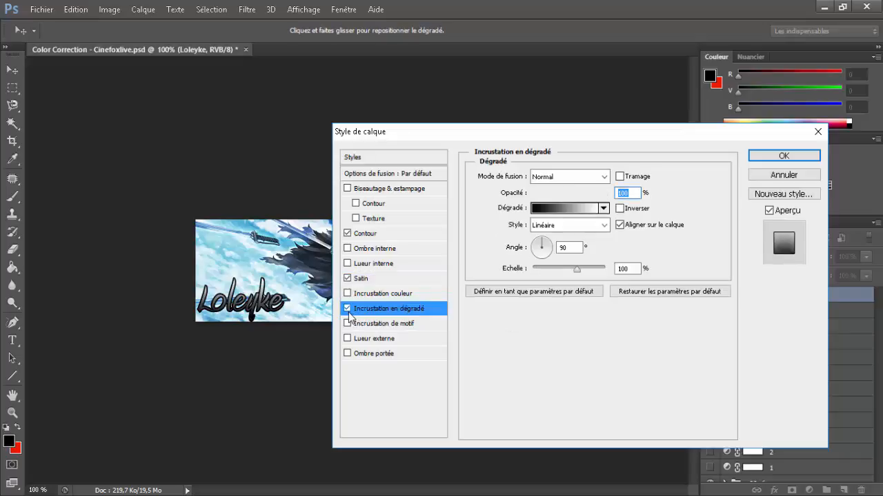
pyautogui.click(348, 310)
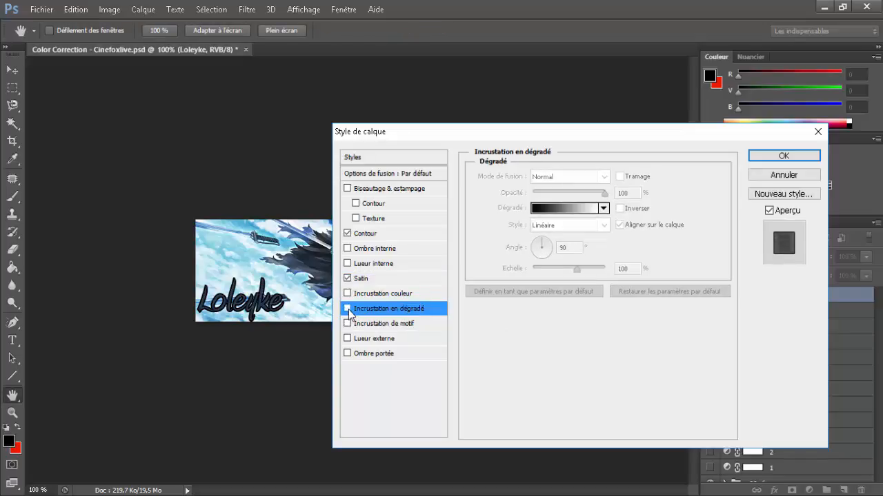
# Add an Incrustation de motif (pattern overlay) effect to the title and lower its opacity to 45 %
pyautogui.click(348, 324)
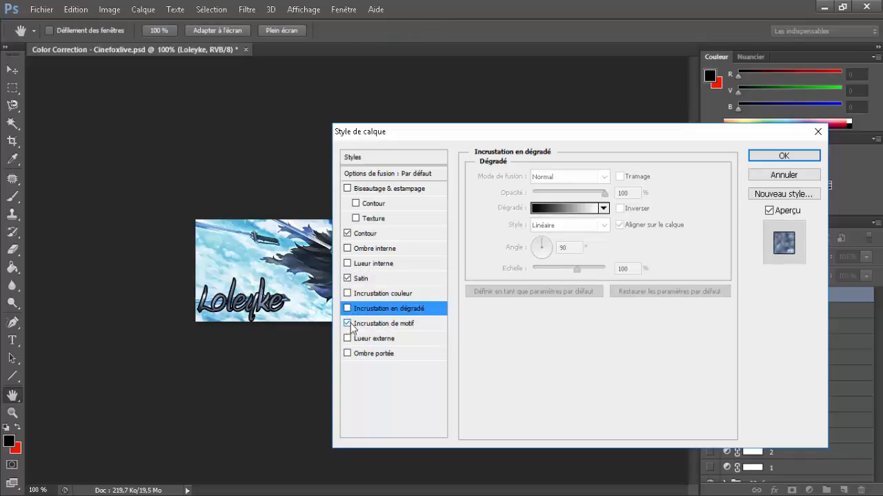
pyautogui.click(376, 329)
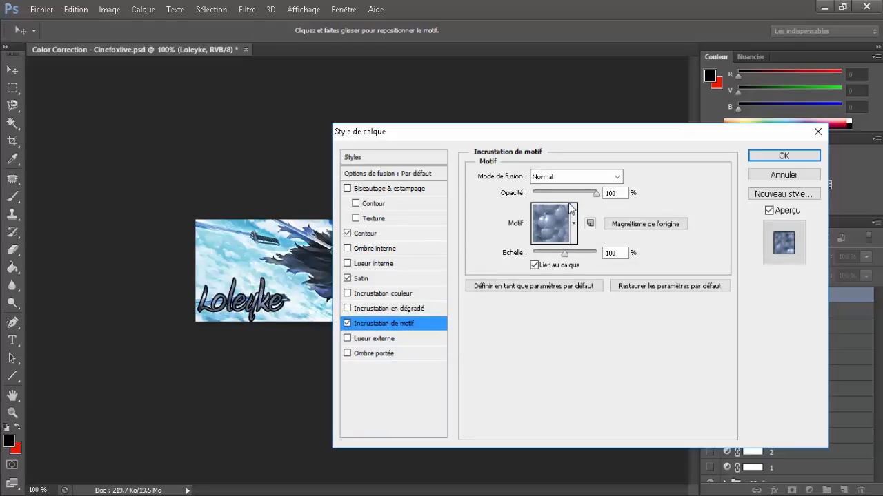
pyautogui.moveTo(597, 193); pyautogui.dragTo(564, 195)
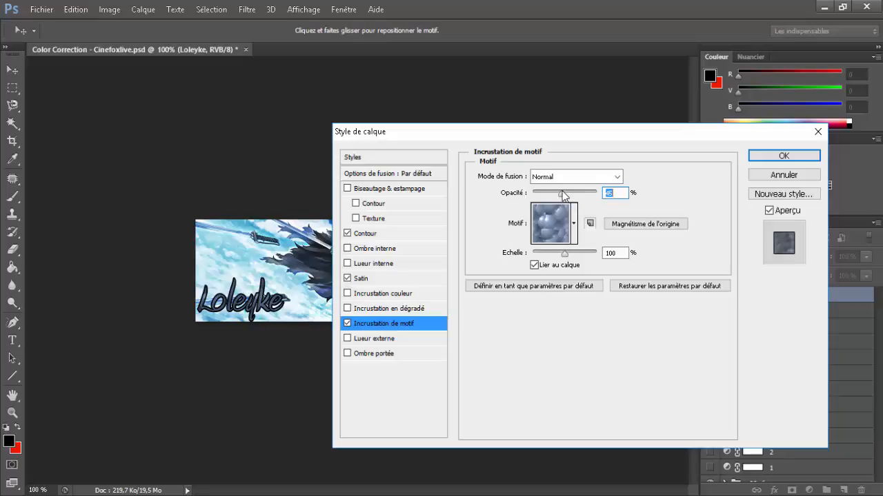
# Set the pattern overlay's blend mode to Lumière linéaire after trying Lumière crue
pyautogui.click(572, 177)
pyautogui.click(566, 194)
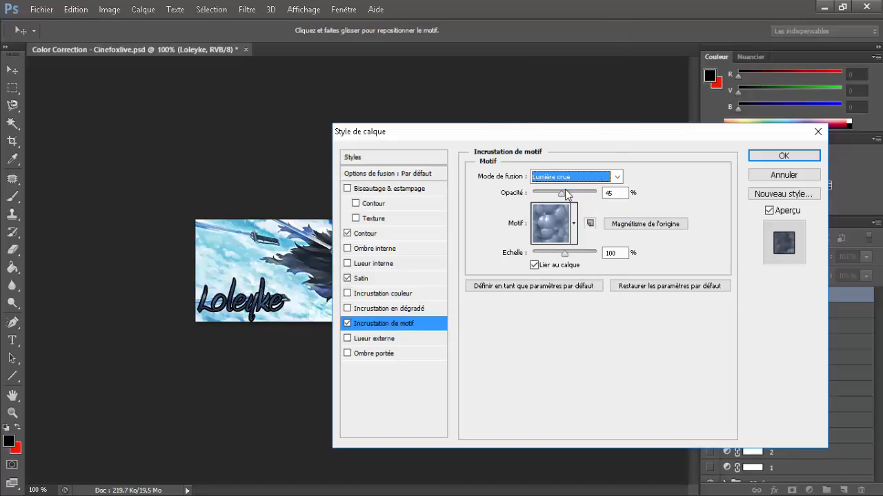
pyautogui.click(572, 176)
pyautogui.click(565, 193)
pyautogui.click(572, 177)
pyautogui.click(566, 210)
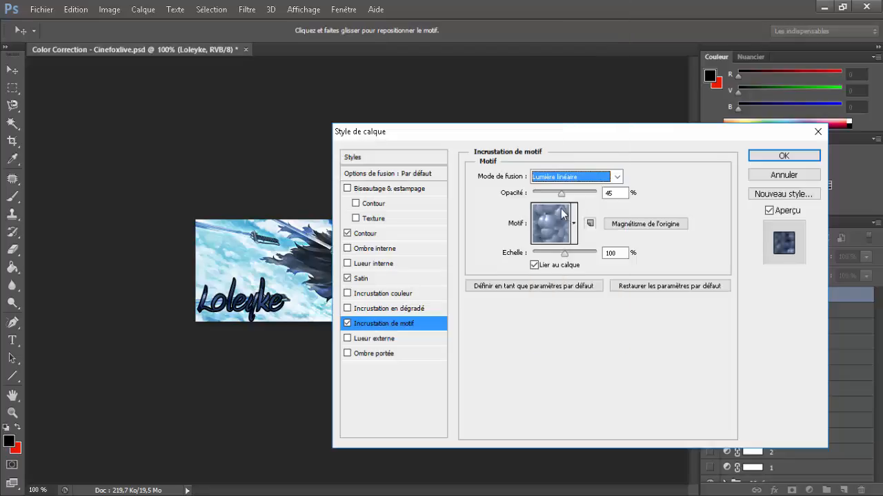
# Set the pattern overlay's opacity to 32 % and its scale to 369 %, and apply the layer style
pyautogui.click(548, 193)
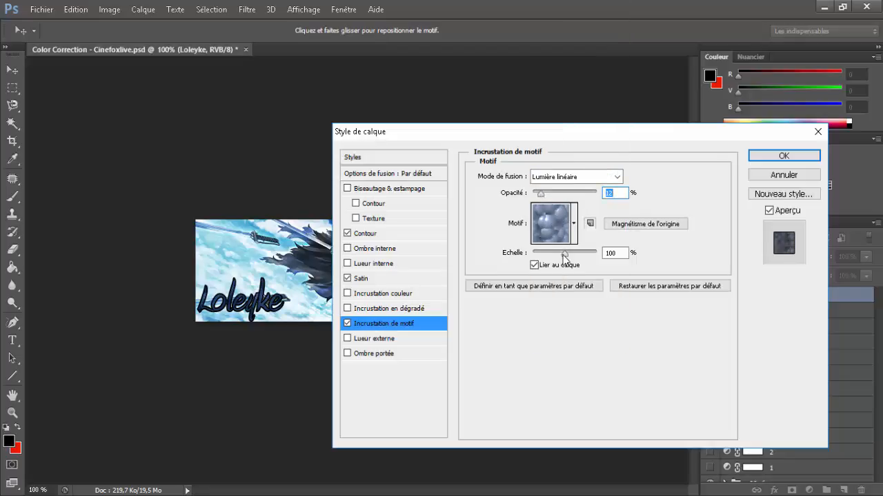
pyautogui.moveTo(562, 253)
pyautogui.mouseDown()
pyautogui.moveTo(541, 253)
pyautogui.moveTo(598, 248)
pyautogui.moveTo(577, 255)
pyautogui.mouseUp()
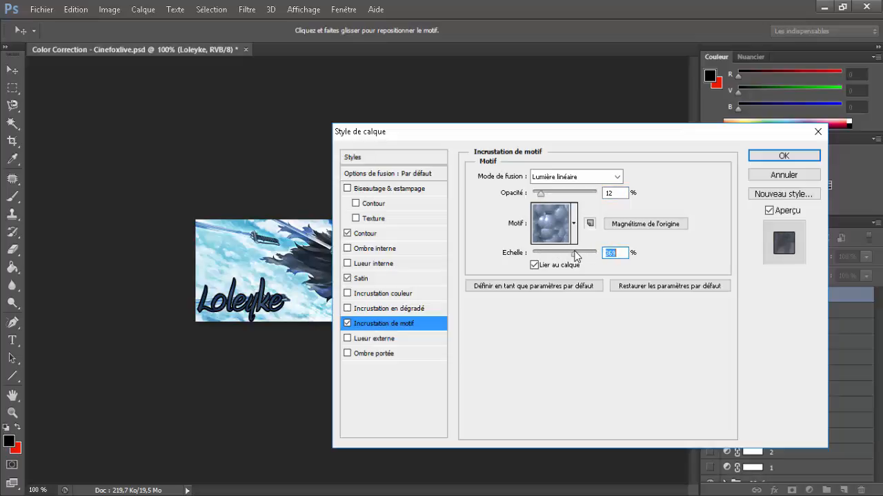
pyautogui.click(552, 193)
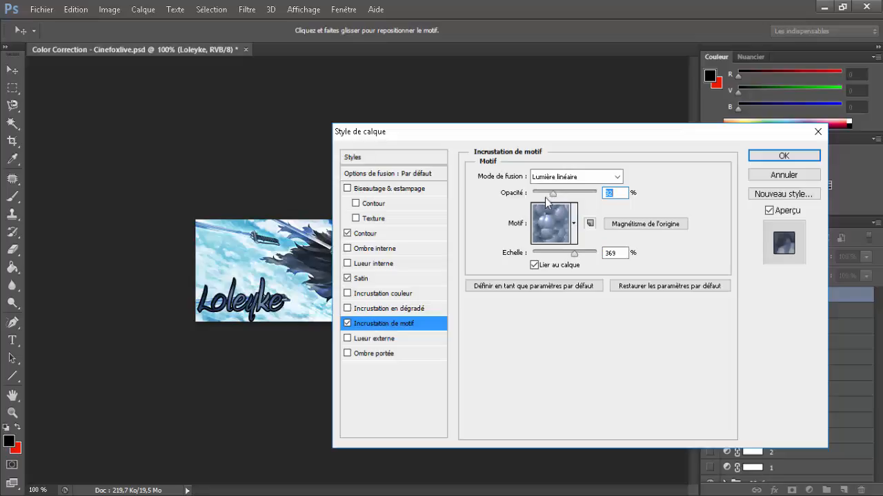
pyautogui.click(542, 193)
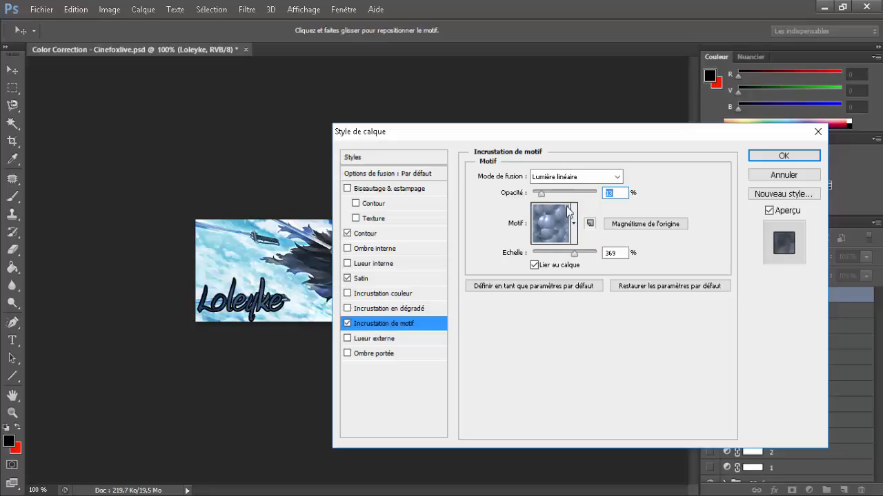
pyautogui.click(565, 193)
pyautogui.click(557, 252)
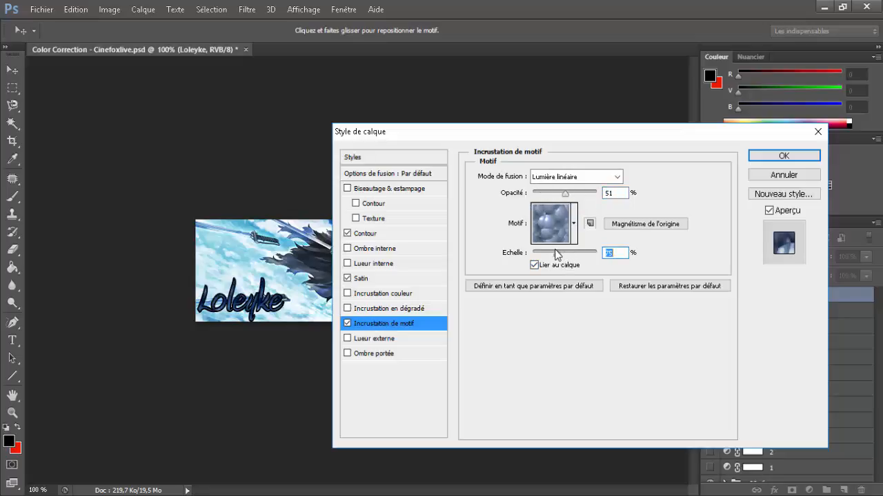
pyautogui.moveTo(557, 253); pyautogui.dragTo(573, 252)
pyautogui.click(555, 193)
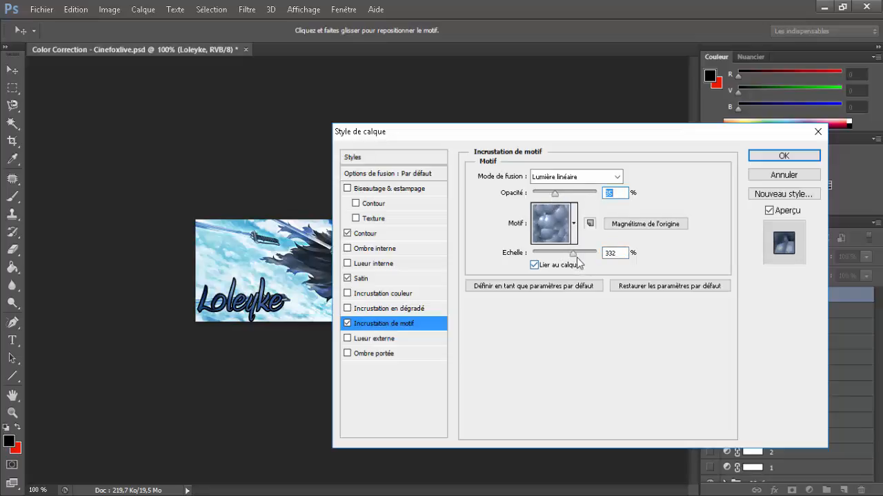
pyautogui.moveTo(575, 254)
pyautogui.mouseDown()
pyautogui.moveTo(588, 253)
pyautogui.moveTo(575, 255)
pyautogui.mouseUp()
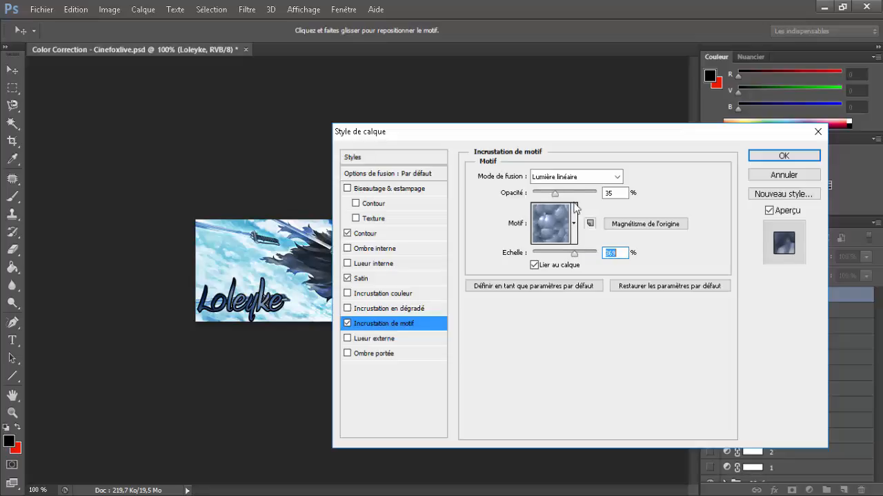
pyautogui.moveTo(555, 194); pyautogui.dragTo(554, 199)
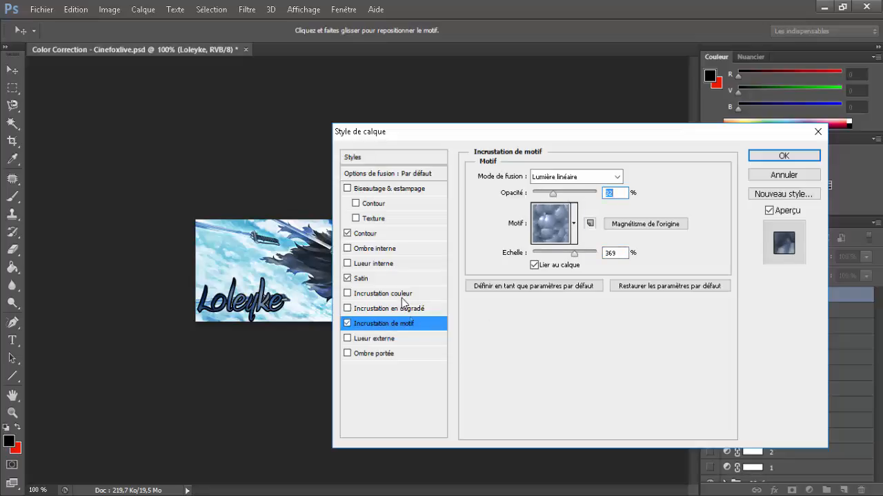
pyautogui.click(348, 353)
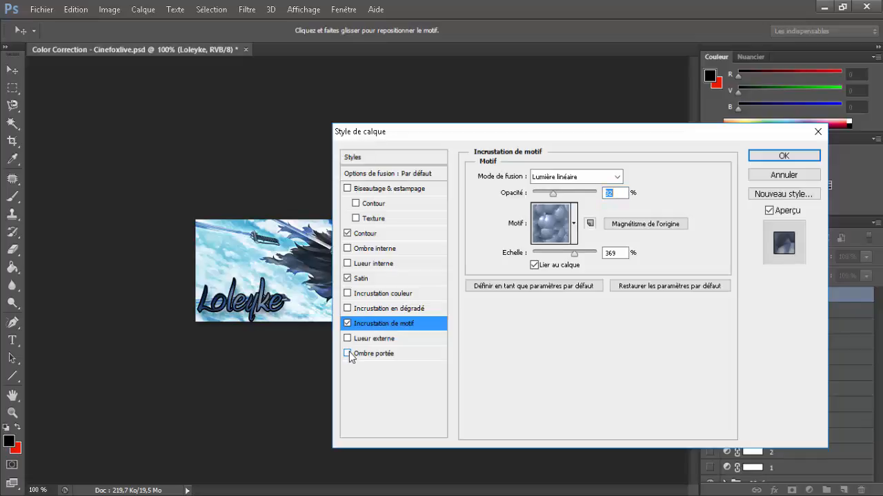
pyautogui.click(347, 353)
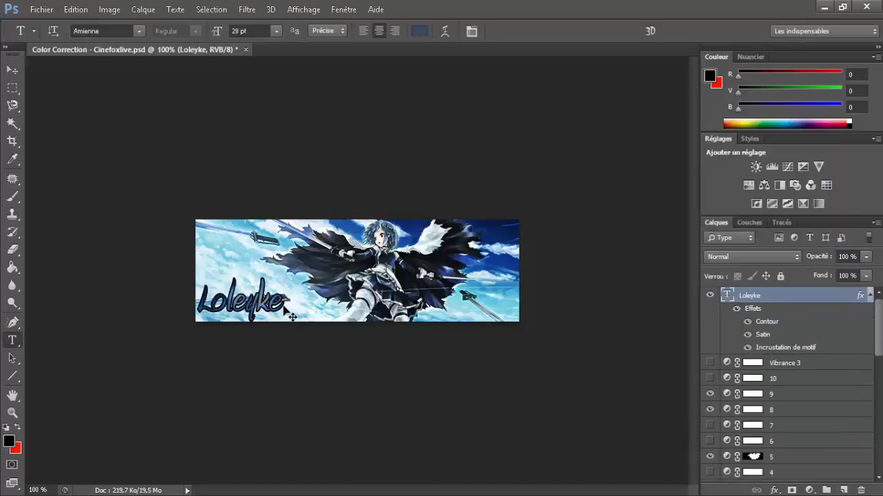
# Reopen the title's layer style, turn off the Satin effect, and set the pattern overlay's opacity to 42 %
pyautogui.moveTo(289, 311); pyautogui.dragTo(289, 311)
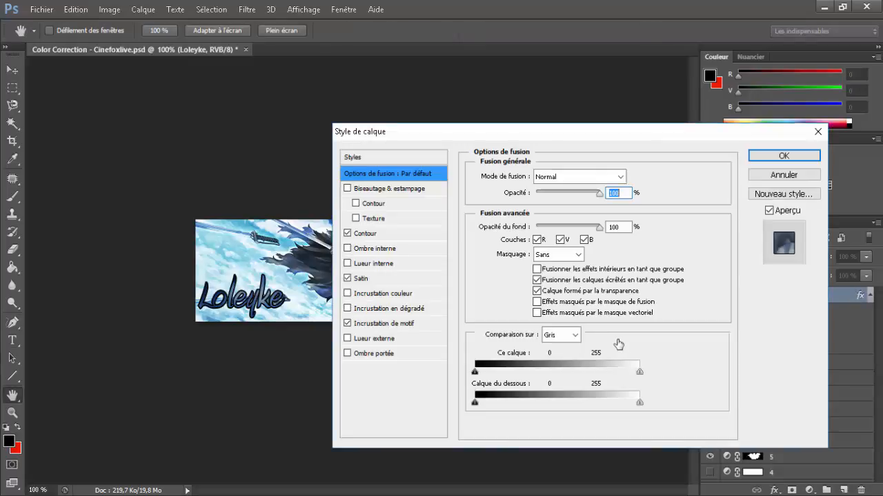
pyautogui.click(419, 325)
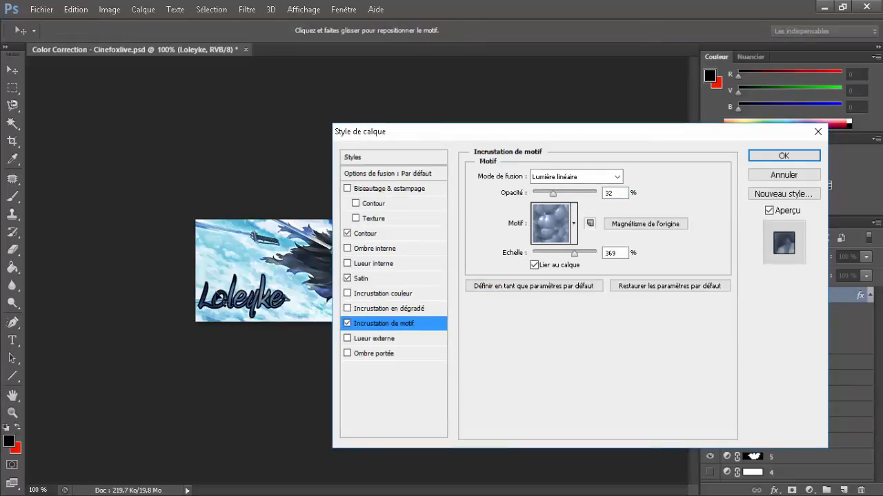
pyautogui.moveTo(553, 198); pyautogui.dragTo(547, 196)
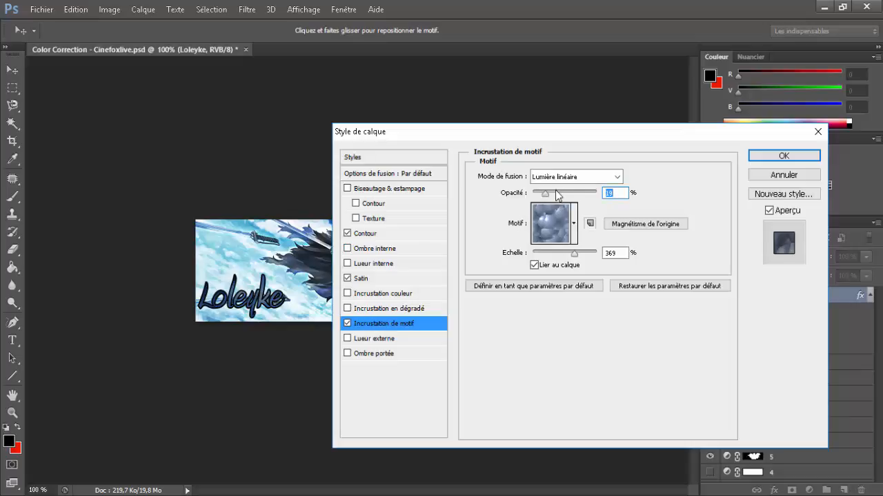
pyautogui.click(559, 179)
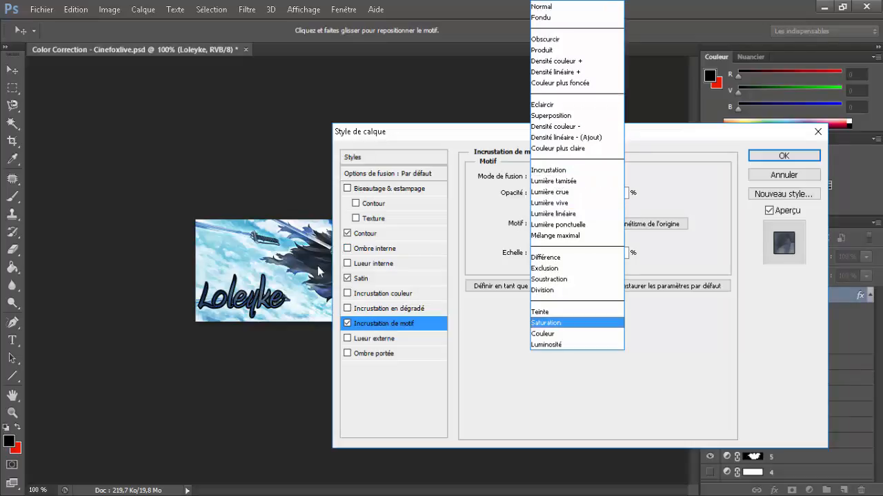
pyautogui.click(343, 276)
pyautogui.click(348, 278)
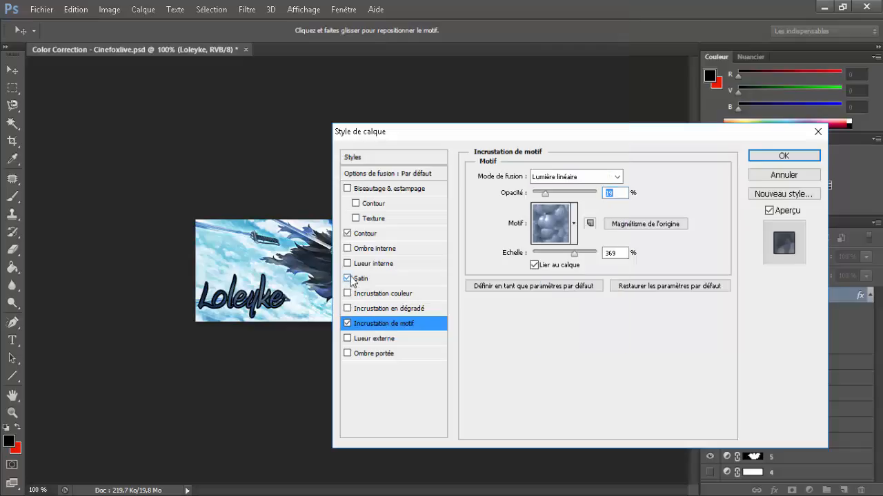
pyautogui.click(558, 191)
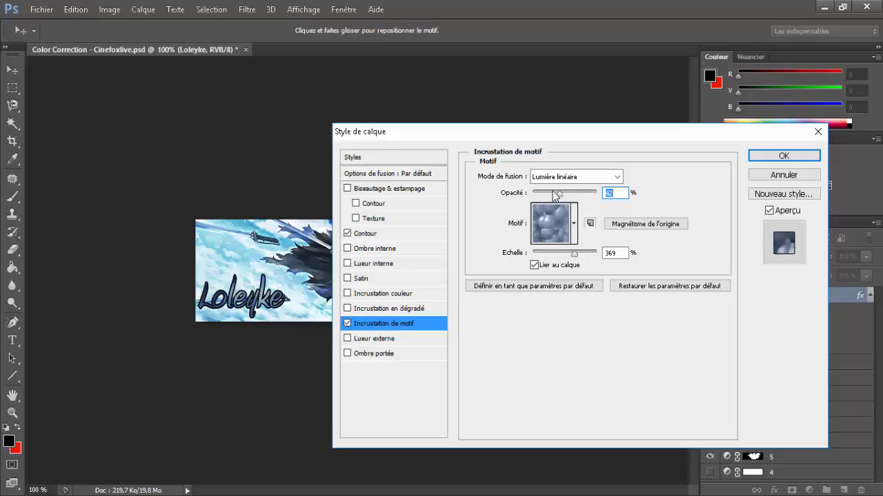
# Try other blend modes for the title's pattern overlay, including Mélange maximal, Exclusion, Saturation, Lumière tamisée, Couleur plus claire, Densité couleur - and Eclaircir
pyautogui.click(557, 177)
pyautogui.click(562, 224)
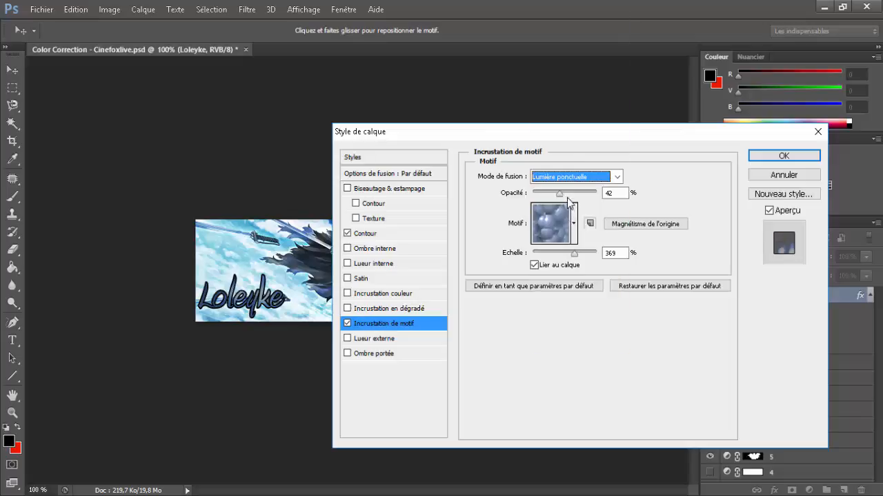
pyautogui.click(570, 176)
pyautogui.click(580, 237)
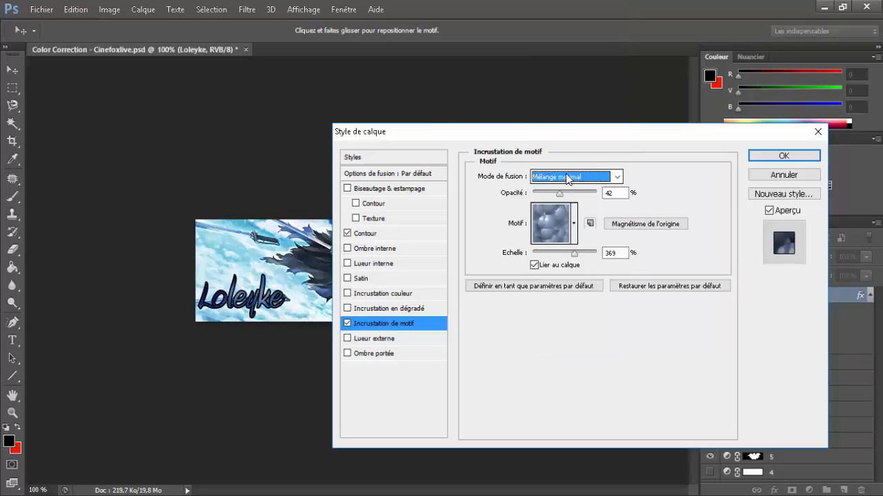
pyautogui.click(573, 177)
pyautogui.click(560, 257)
pyautogui.press('Down')
pyautogui.press('Down')
pyautogui.press('Down')
pyautogui.press('Down')
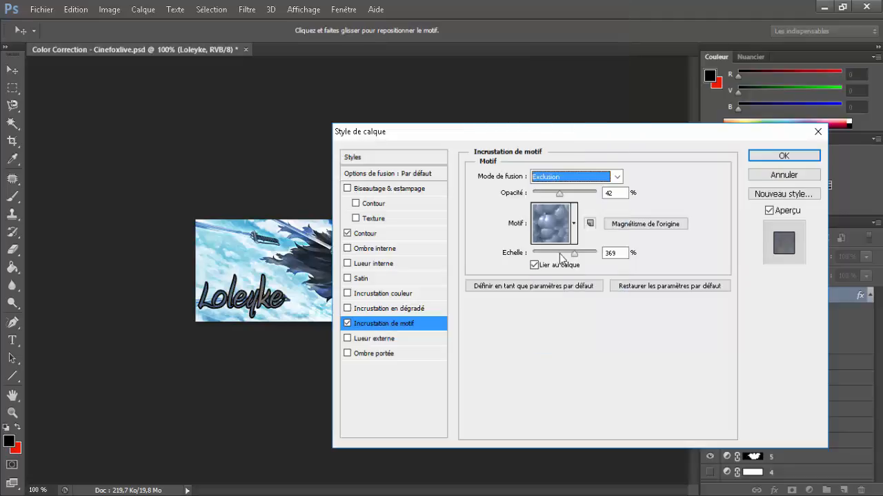
pyautogui.press('Up')
pyautogui.press('Up')
pyautogui.press('Up')
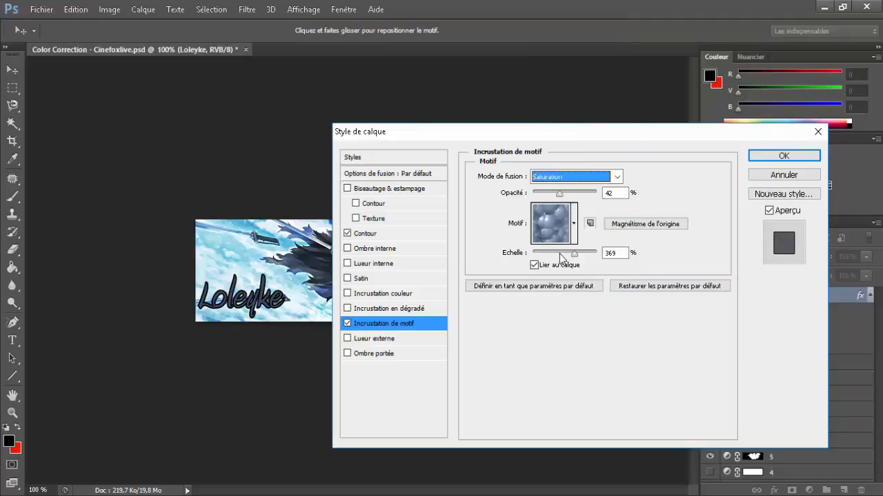
pyautogui.press('Up')
pyautogui.press('Up')
pyautogui.press('Up')
pyautogui.press('Up')
pyautogui.press('Up')
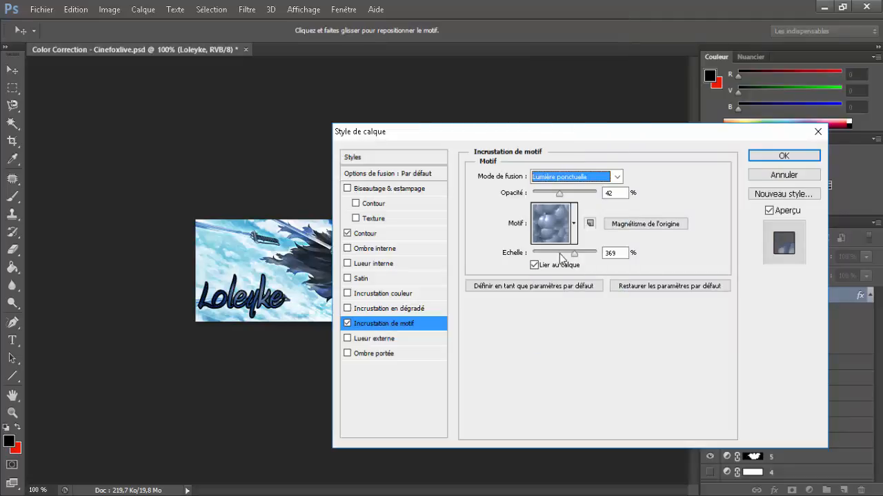
pyautogui.press('Up')
pyautogui.press('Up')
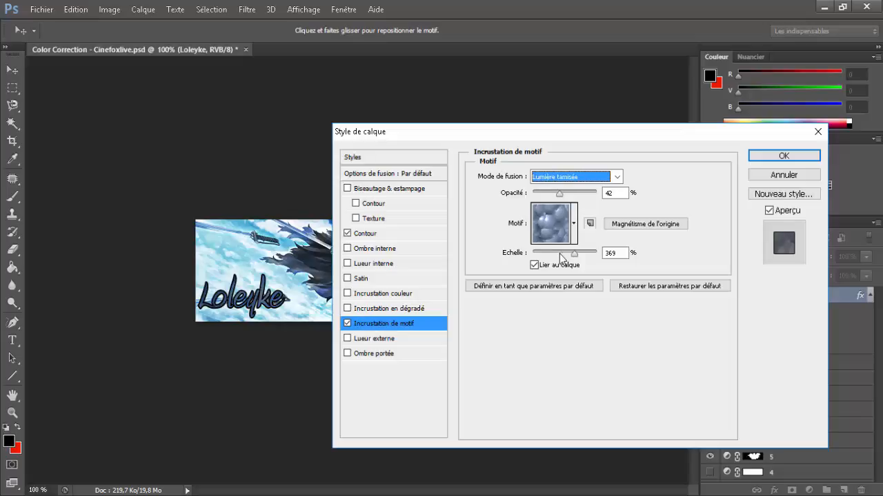
pyautogui.press('Up')
pyautogui.press('Up')
pyautogui.press('Down')
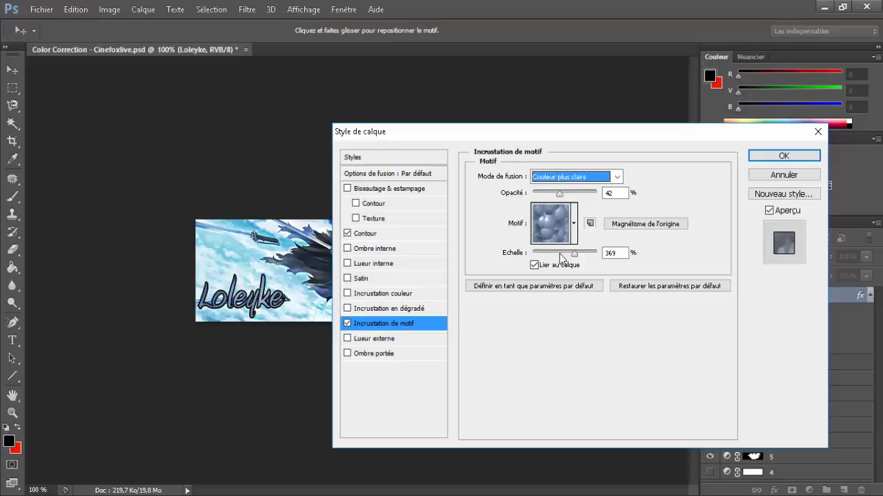
pyautogui.press('Up')
pyautogui.press('Up')
pyautogui.press('Up')
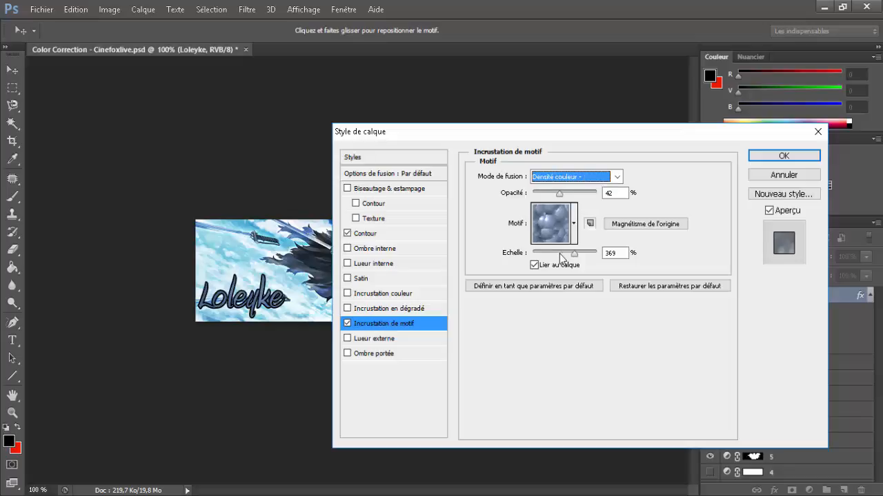
pyautogui.press('Up')
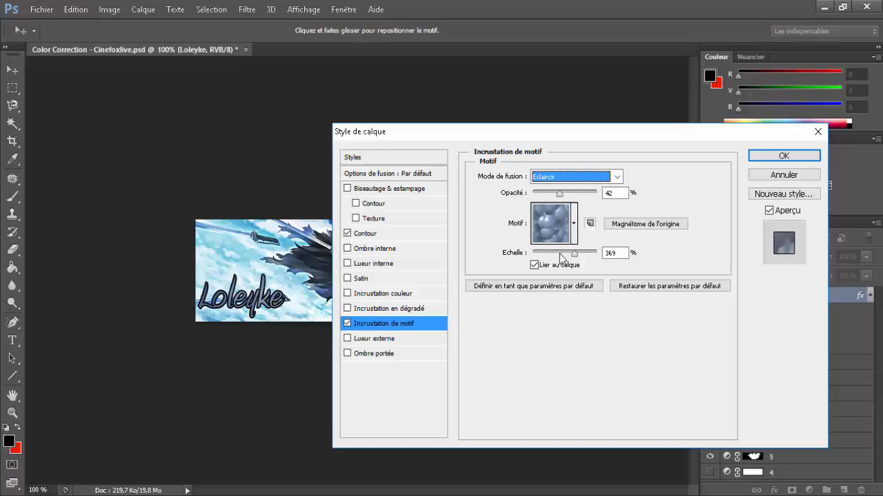
# Set the pattern overlay's blend mode to Lumière ponctuelle
pyautogui.press('Down')
pyautogui.press('Down')
pyautogui.press('Down')
pyautogui.press('Down')
pyautogui.press('Down')
pyautogui.press('Down')
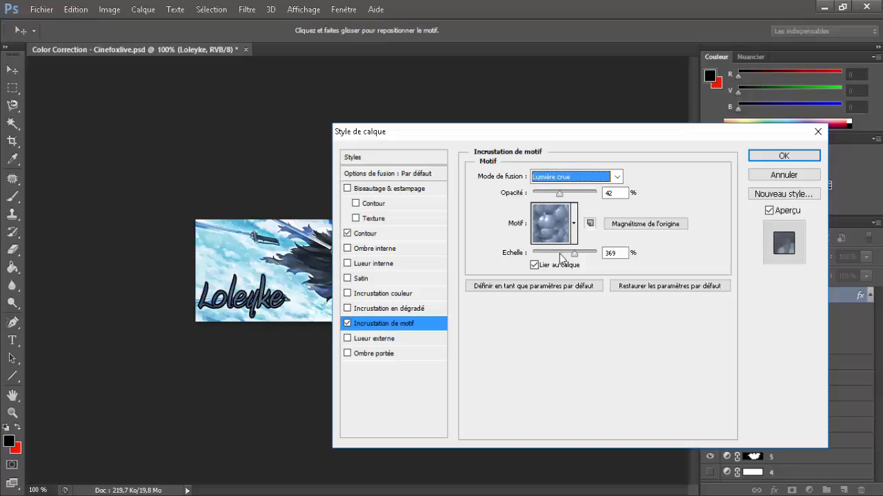
pyautogui.press('Down')
pyautogui.press('Down')
pyautogui.press('Down')
pyautogui.press('Down')
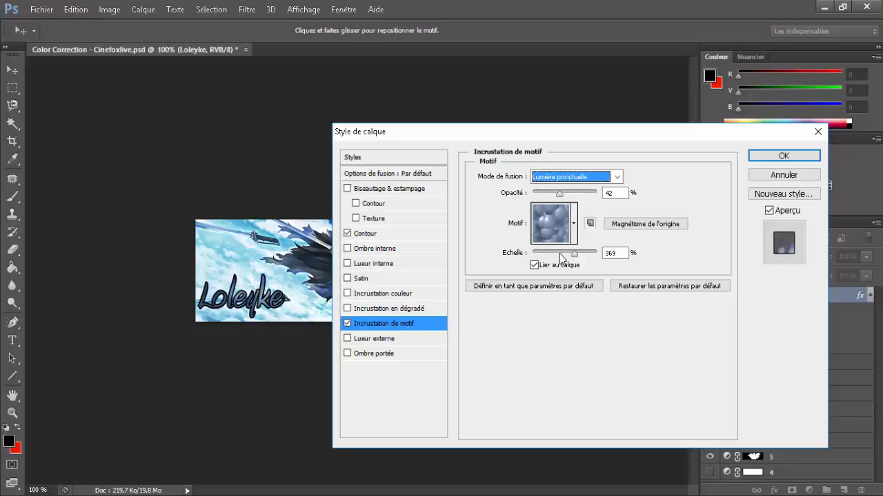
# Set the pattern overlay's scale to 610 % and its opacity to 65 %, and shift the pattern within the title
pyautogui.moveTo(586, 255); pyautogui.dragTo(577, 256)
pyautogui.moveTo(561, 198); pyautogui.dragTo(655, 207)
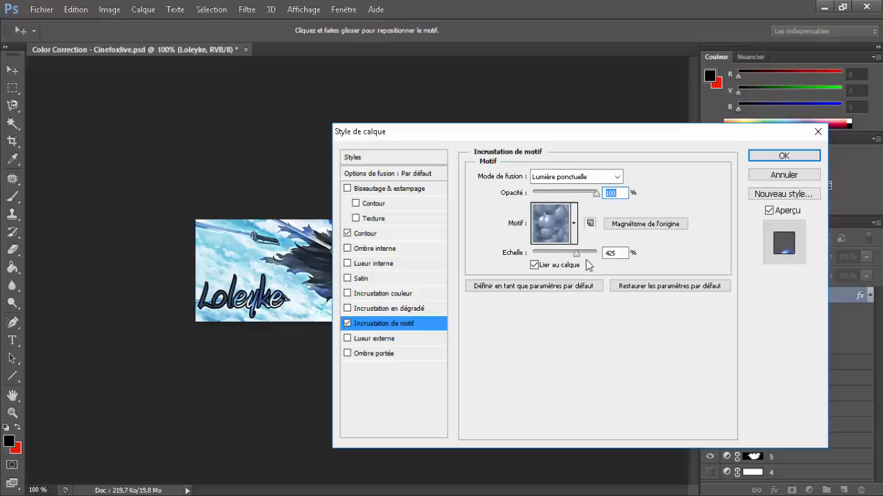
pyautogui.moveTo(576, 256)
pyautogui.mouseDown()
pyautogui.moveTo(543, 255)
pyautogui.moveTo(609, 257)
pyautogui.moveTo(576, 264)
pyautogui.mouseUp()
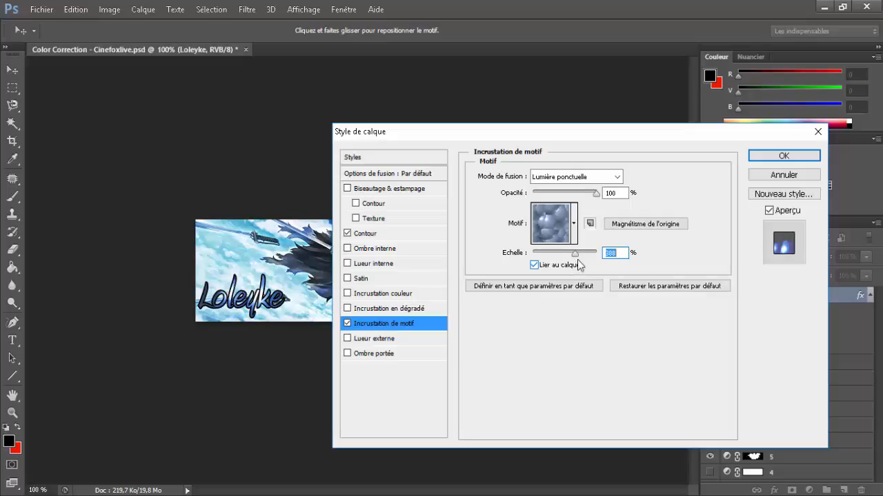
pyautogui.moveTo(575, 254); pyautogui.dragTo(582, 258)
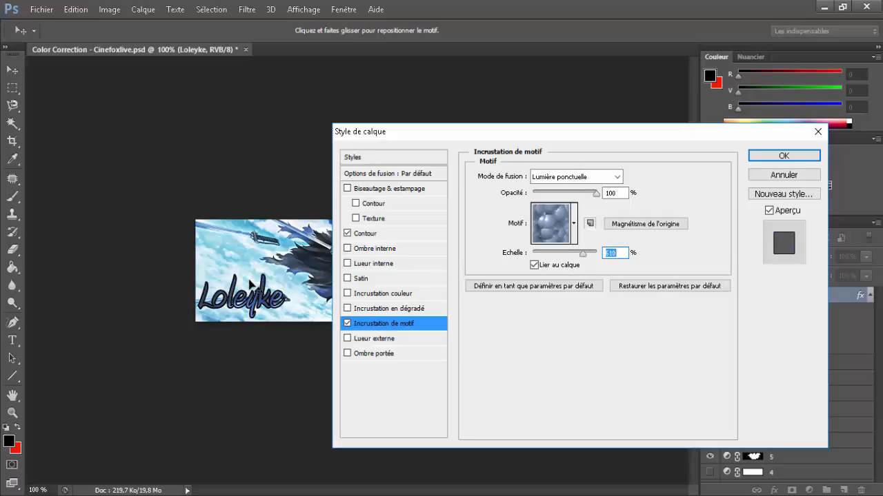
pyautogui.moveTo(249, 280); pyautogui.dragTo(244, 260)
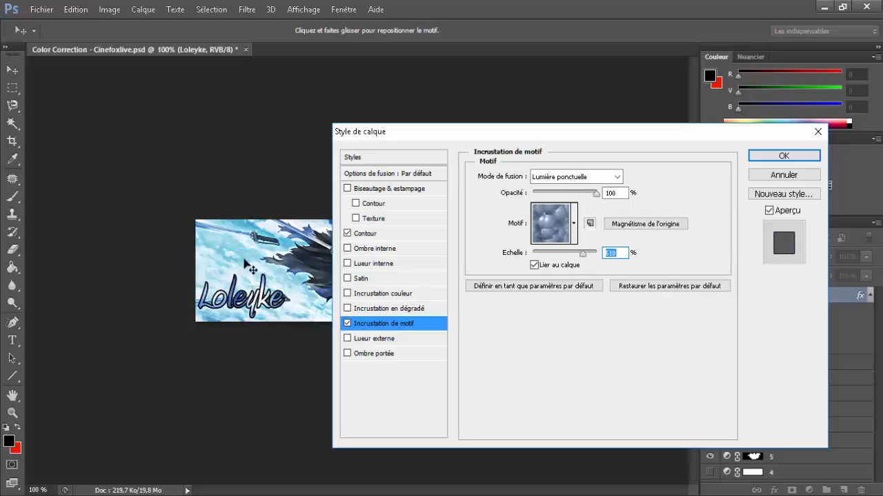
pyautogui.moveTo(555, 194); pyautogui.dragTo(574, 195)
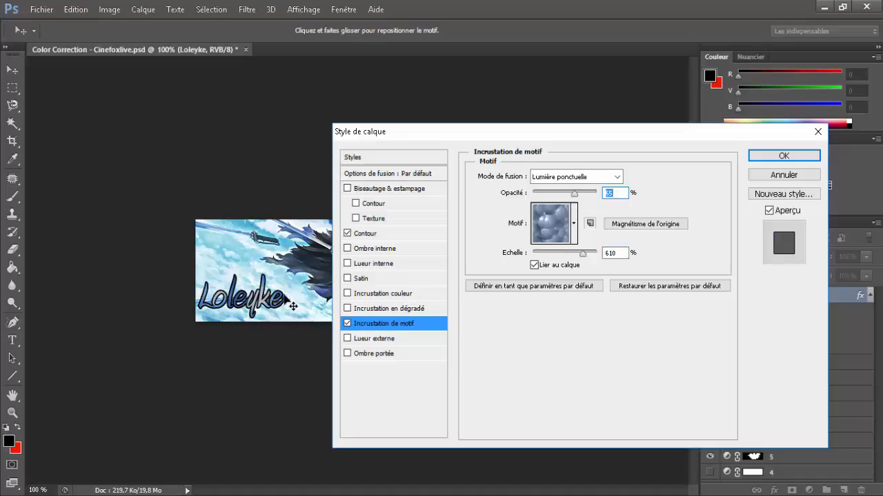
pyautogui.moveTo(275, 290); pyautogui.dragTo(264, 282)
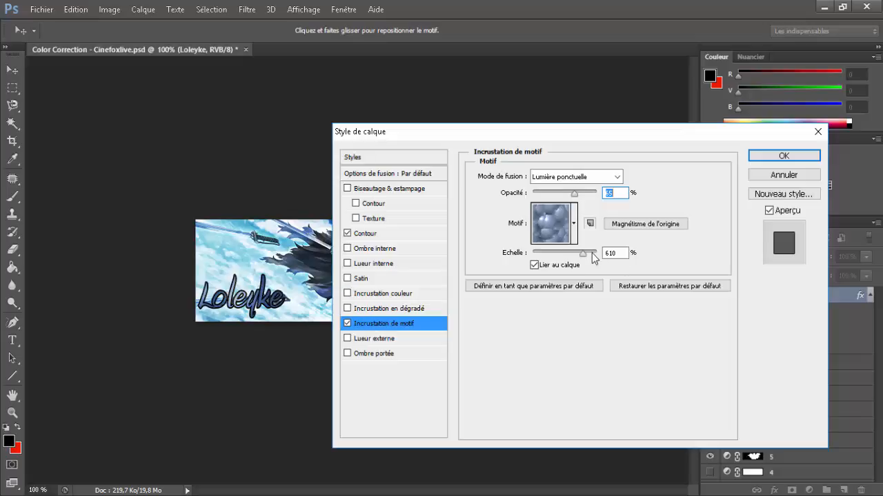
# Set the pattern overlay's scale to 759 % after trying 1000 % and 369 %, and shift the pattern within the title
pyautogui.moveTo(592, 253); pyautogui.dragTo(602, 254)
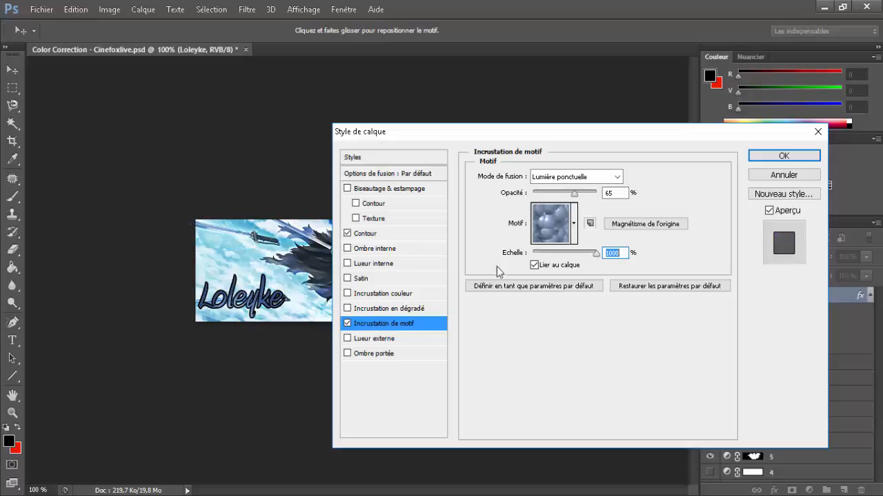
pyautogui.click(562, 254)
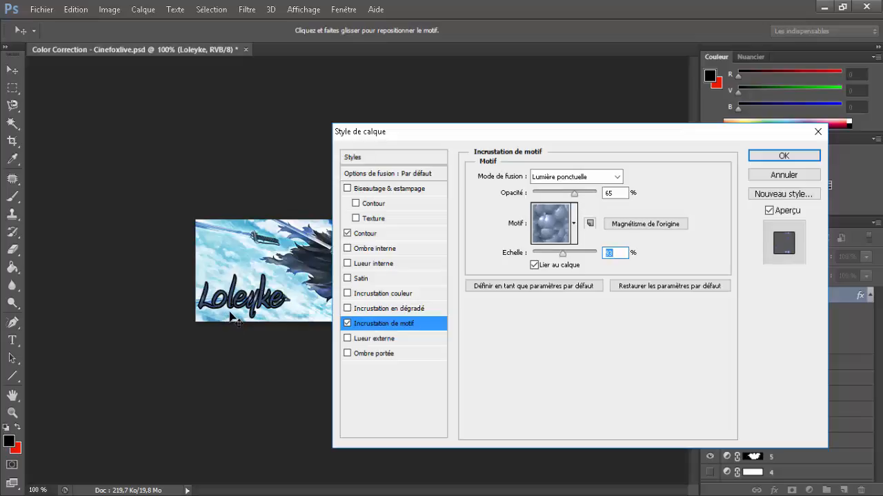
pyautogui.click(574, 257)
pyautogui.click(576, 257)
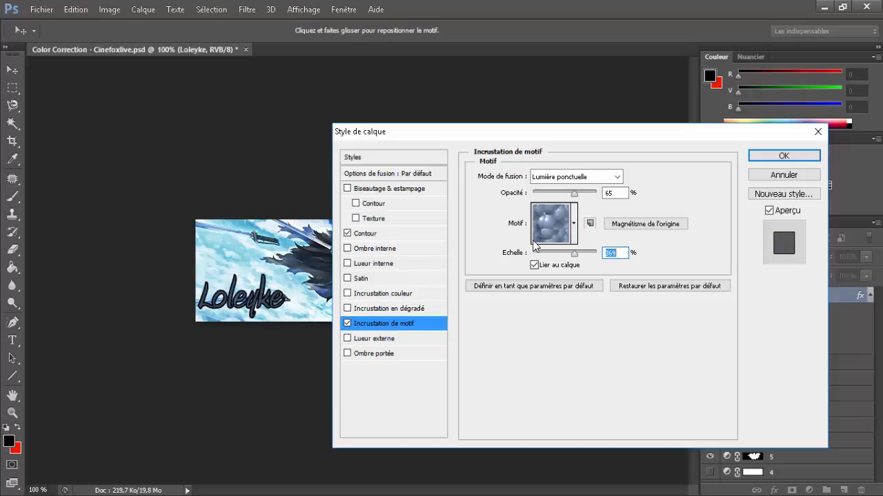
pyautogui.moveTo(579, 260)
pyautogui.mouseDown()
pyautogui.moveTo(606, 260)
pyautogui.moveTo(589, 260)
pyautogui.mouseUp()
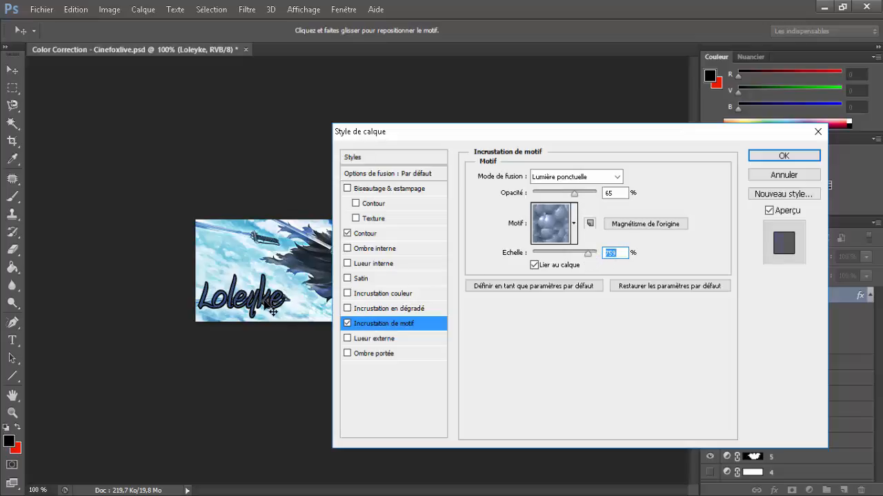
pyautogui.moveTo(279, 322); pyautogui.dragTo(284, 326)
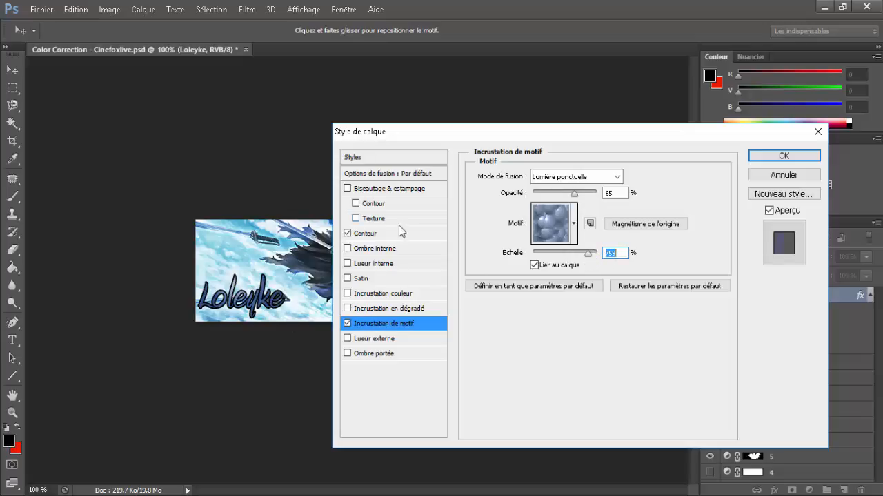
# Set the pattern overlay's opacity to 63 % and apply the layer style
pyautogui.click(559, 193)
pyautogui.click(565, 182)
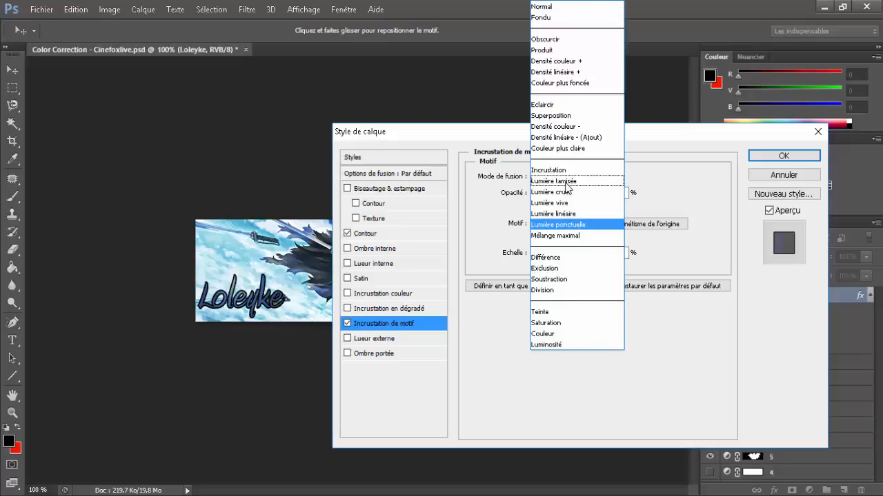
pyautogui.click(677, 187)
pyautogui.moveTo(566, 193); pyautogui.dragTo(574, 198)
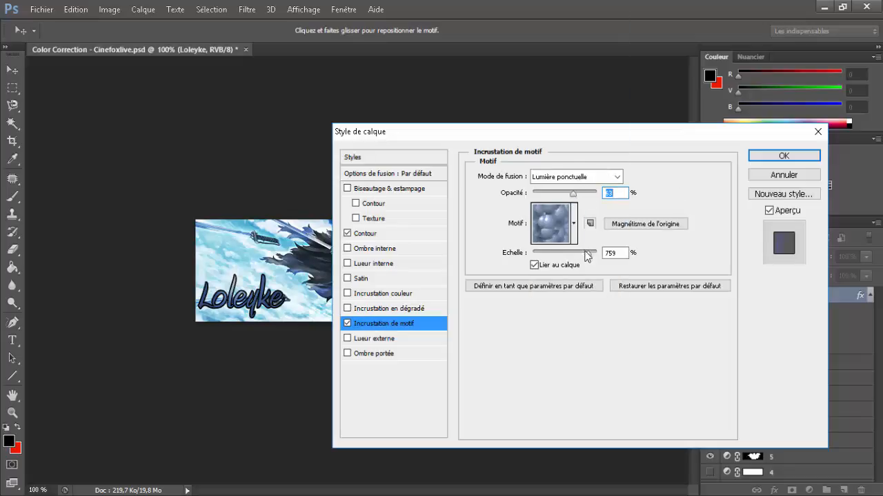
pyautogui.click(779, 154)
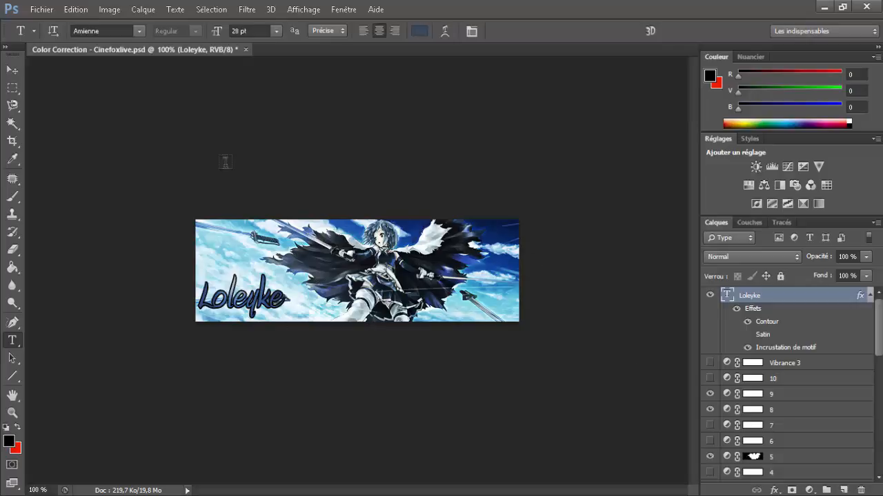
# Start saving the banner under a new name on the desktop (Bureau), choosing PNG as the format
pyautogui.click(41, 9)
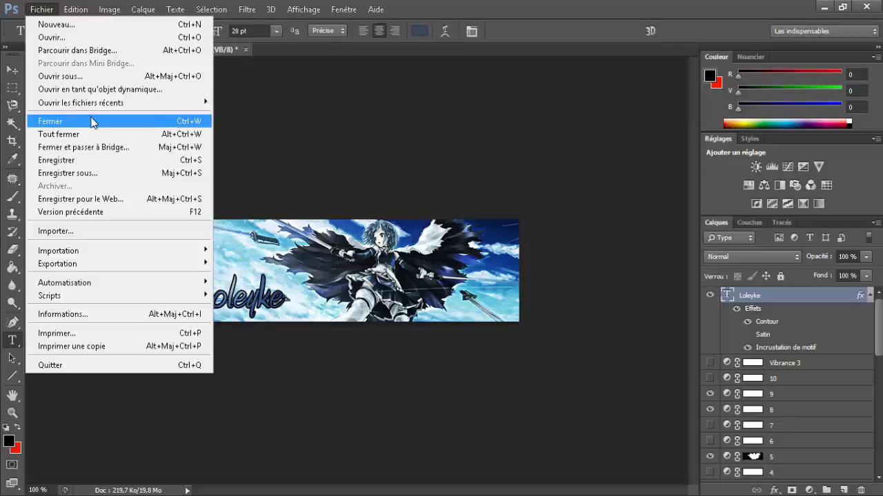
pyautogui.click(113, 175)
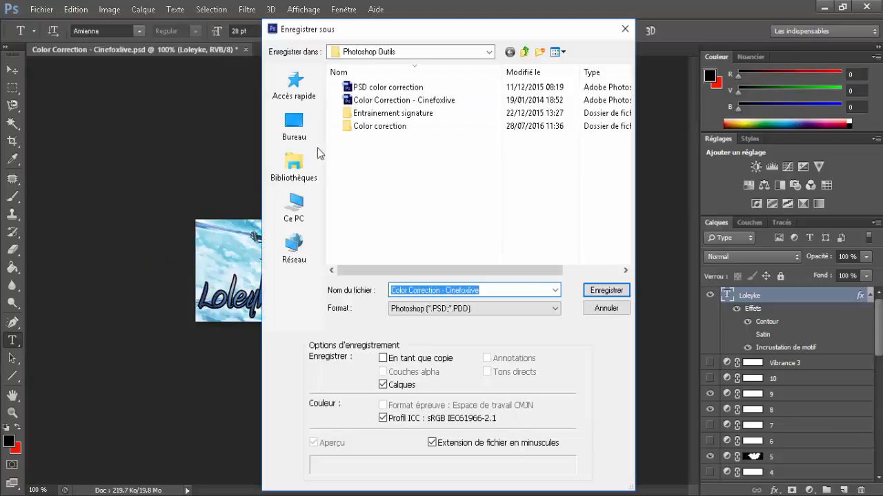
pyautogui.click(293, 128)
pyautogui.click(423, 315)
pyautogui.click(423, 314)
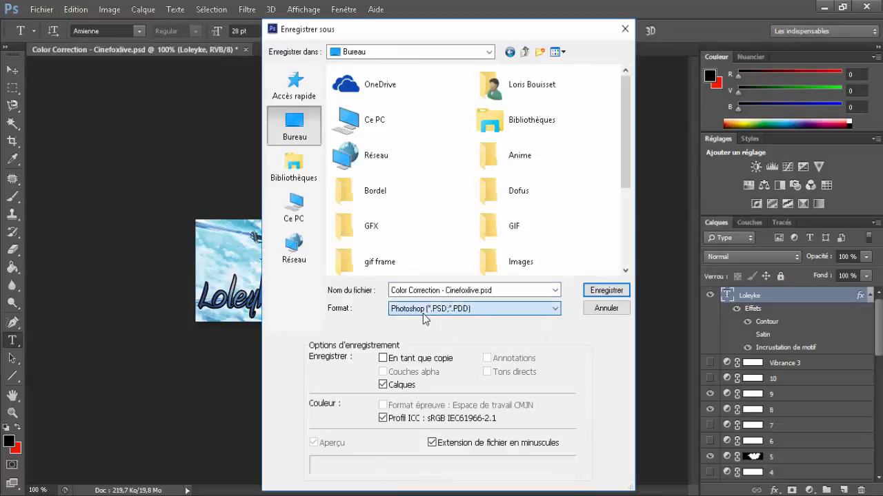
pyautogui.click(424, 314)
pyautogui.click(423, 315)
pyautogui.click(423, 315)
pyautogui.click(423, 315)
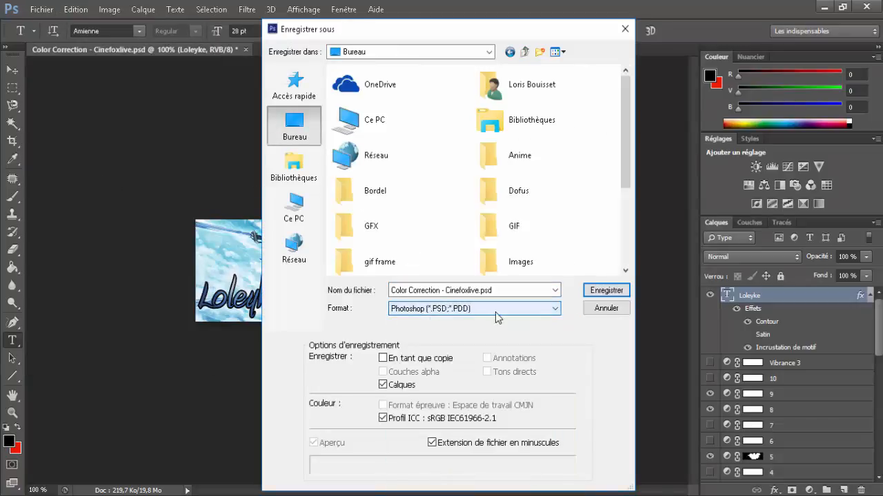
pyautogui.click(449, 312)
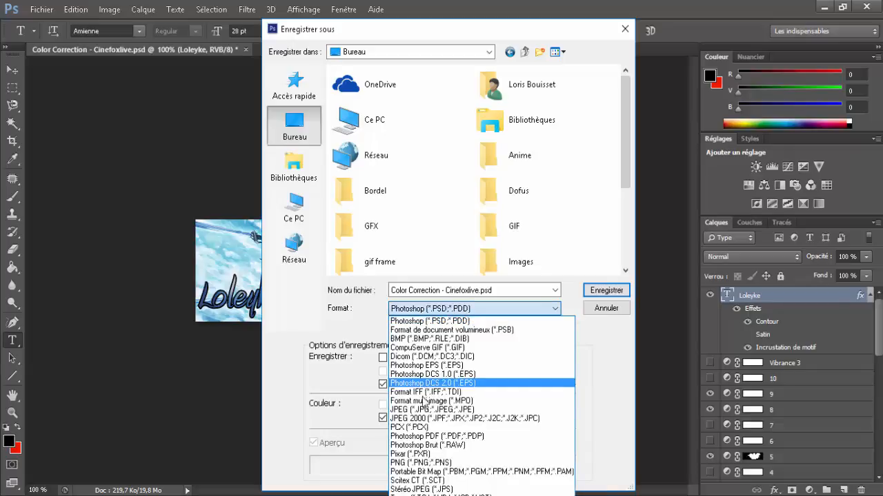
pyautogui.click(418, 463)
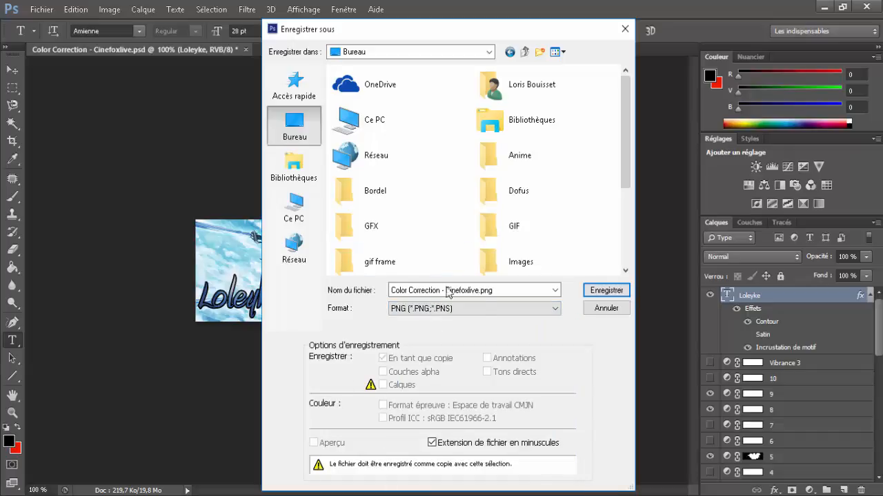
# Name the file Signature Sayaka and save it, accepting the PNG options with Plus petit/Lent compression and no interlacing
pyautogui.moveTo(498, 290); pyautogui.dragTo(193, 264)
pyautogui.write('Sig')
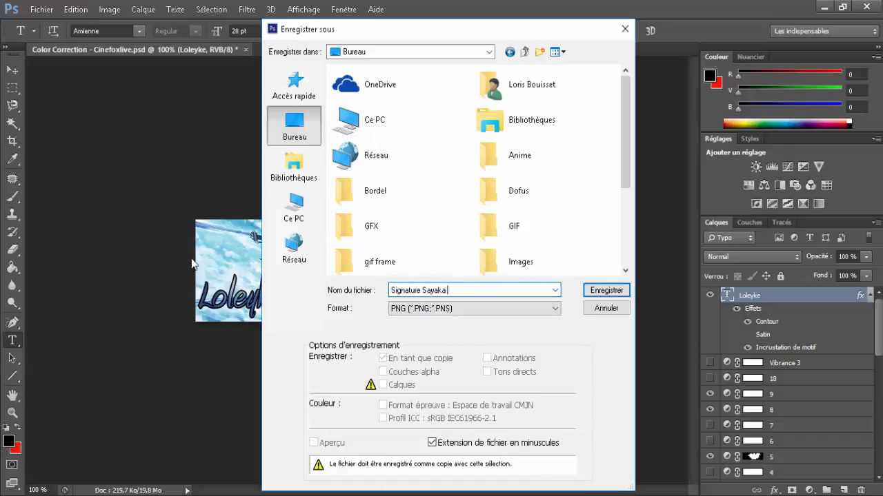
pyautogui.write('nature Sayaka')
pyautogui.scroll(-2, 467, 199)
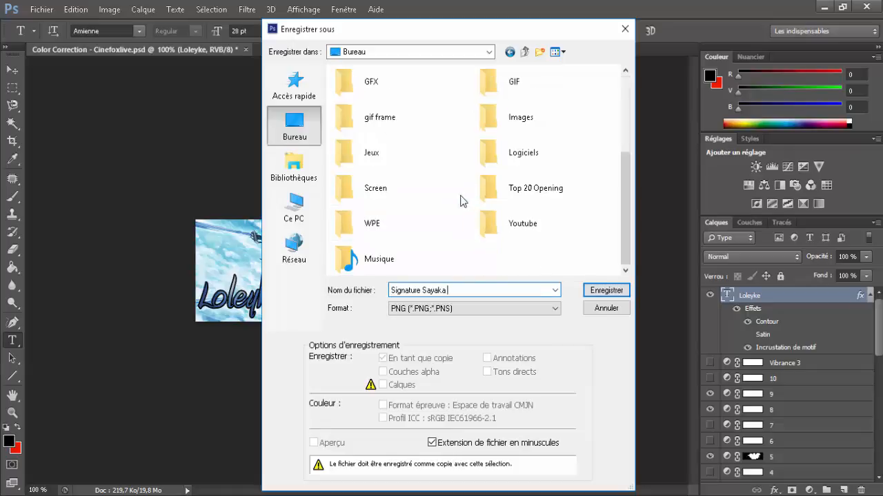
pyautogui.click(607, 290)
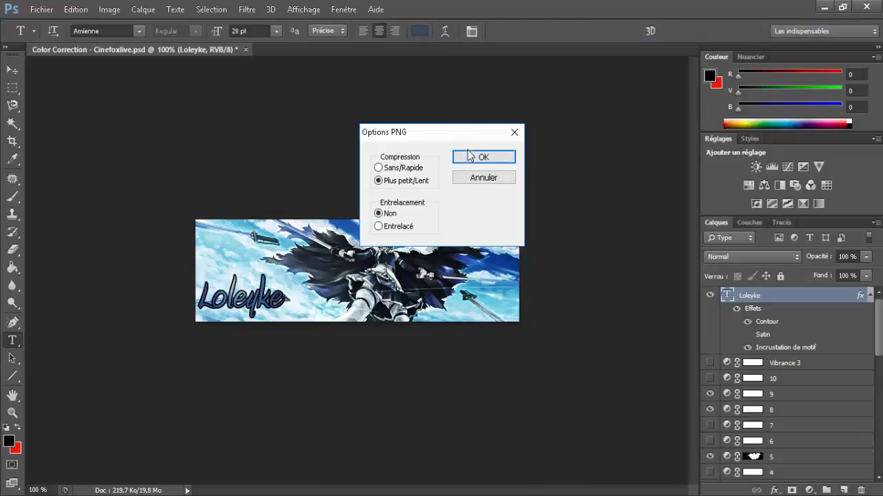
pyautogui.click(469, 157)
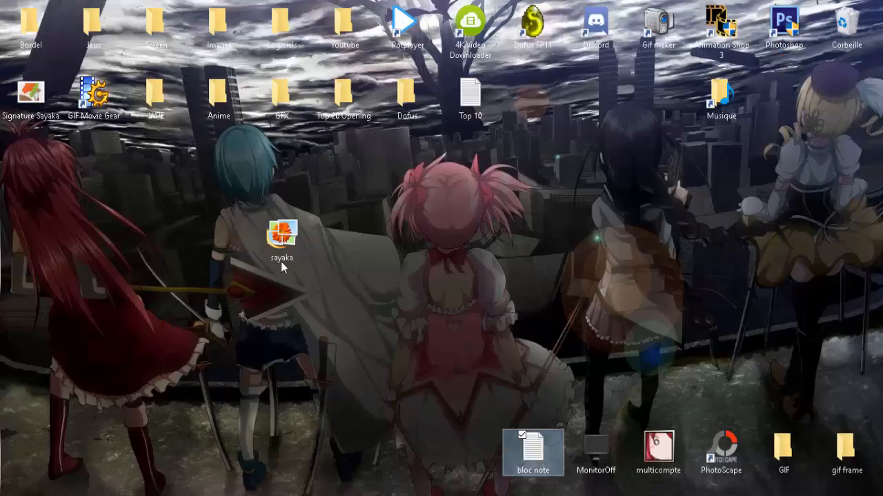
# Open the original sayaka image from the desktop, close it, and view the exported Signature Sayaka banner for comparison
pyautogui.doubleClick(282, 256)
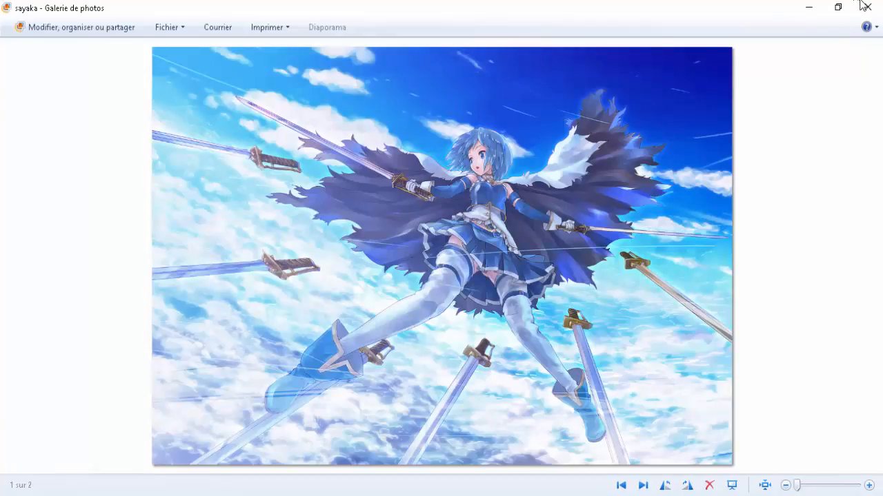
pyautogui.click(864, 6)
pyautogui.doubleClick(30, 89)
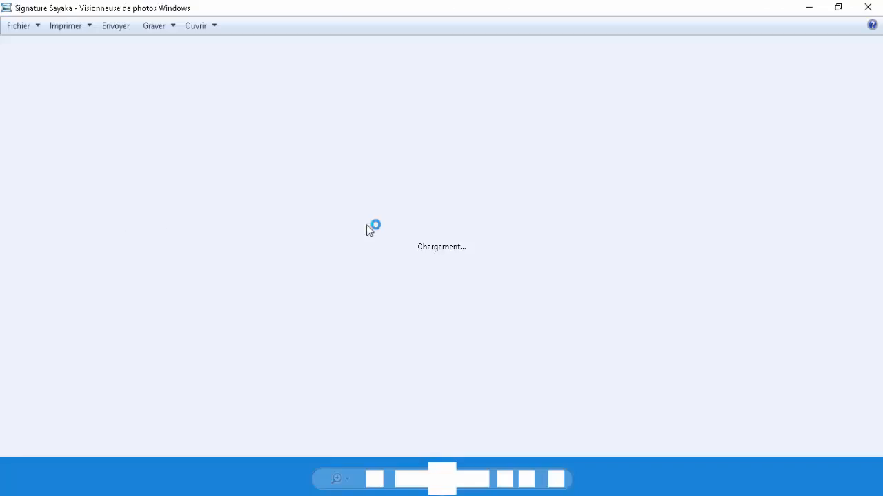
pyautogui.scroll(3, 483, 258)
pyautogui.scroll(-3, 483, 258)
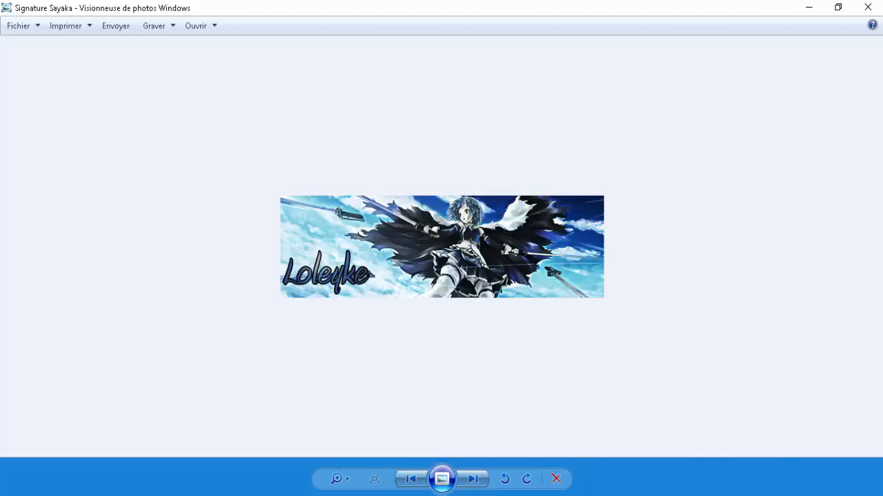
# Return to Photoshop, reopen the title layer's pattern overlay settings, set the opacity to 55 % and reposition the pattern within the title
pyautogui.click(573, 444)
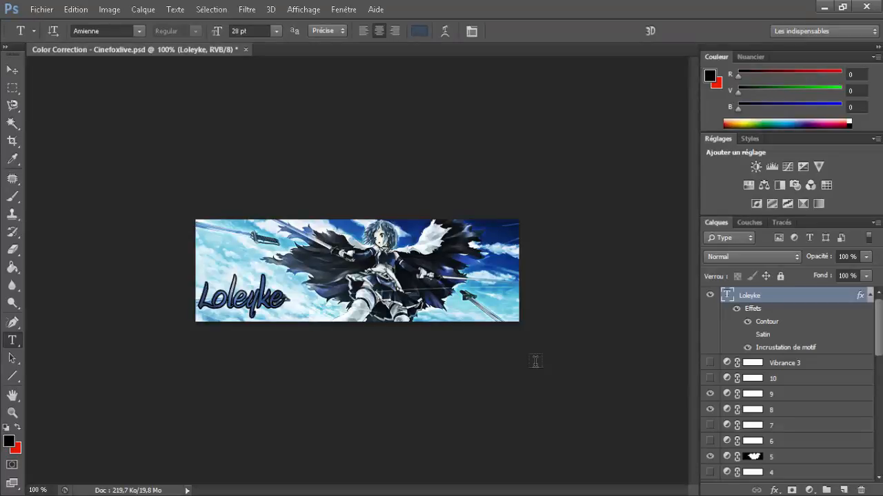
pyautogui.doubleClick(848, 297)
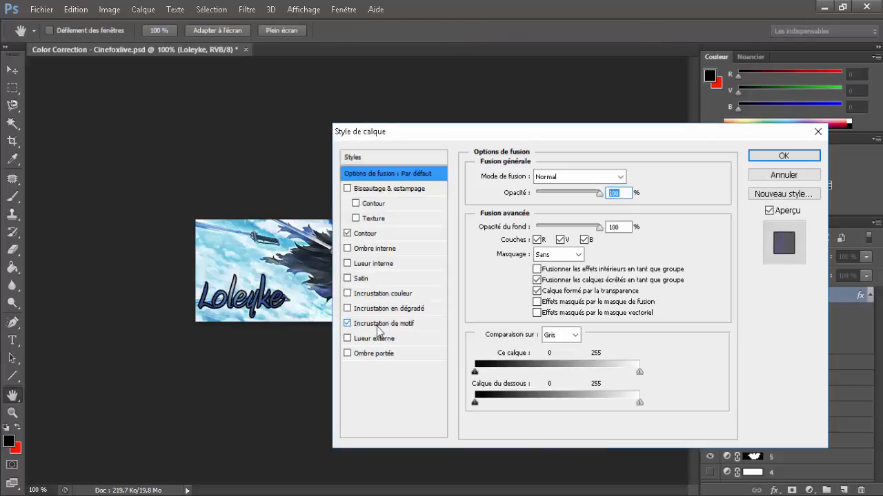
pyautogui.click(378, 325)
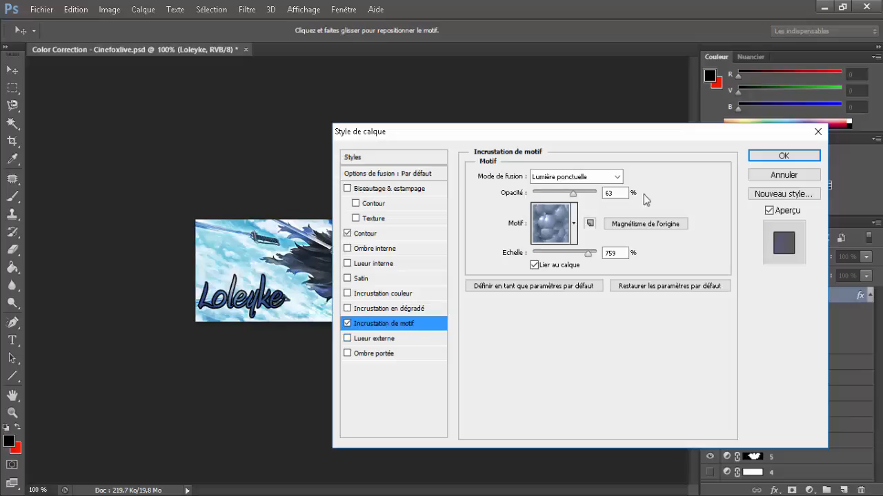
pyautogui.moveTo(568, 194)
pyautogui.mouseDown()
pyautogui.moveTo(563, 199)
pyautogui.moveTo(572, 198)
pyautogui.mouseUp()
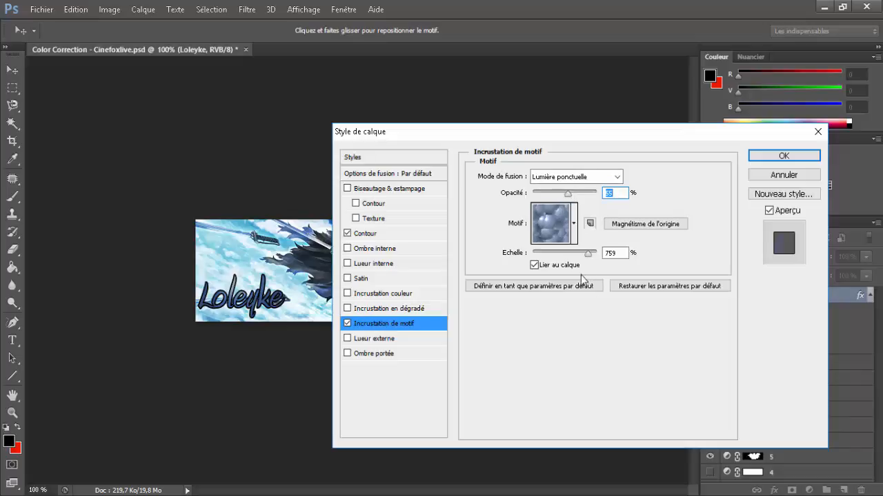
pyautogui.moveTo(586, 253)
pyautogui.mouseDown()
pyautogui.moveTo(580, 258)
pyautogui.moveTo(594, 255)
pyautogui.mouseUp()
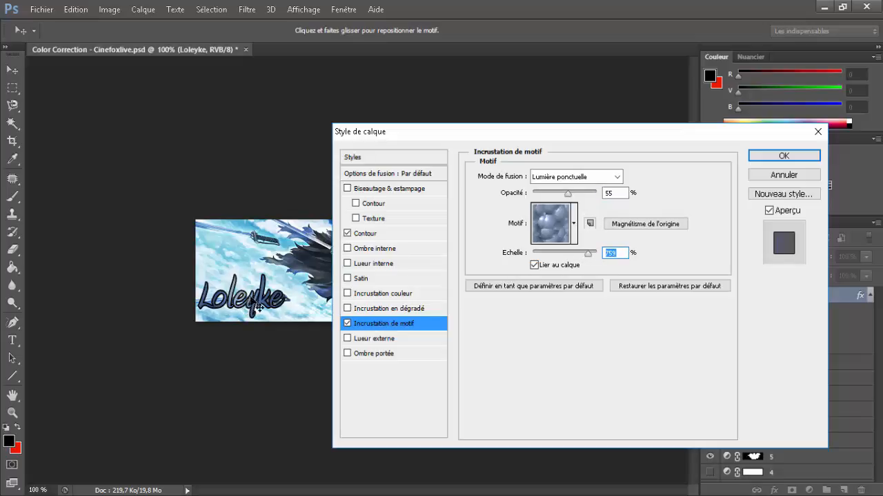
pyautogui.moveTo(240, 319)
pyautogui.mouseDown()
pyautogui.moveTo(228, 337)
pyautogui.moveTo(231, 309)
pyautogui.moveTo(248, 305)
pyautogui.mouseUp()
# Lower the pattern overlay's opacity to about 35 %, shift the pattern slightly within the title, and apply the layer style
pyautogui.moveTo(562, 192); pyautogui.dragTo(552, 194)
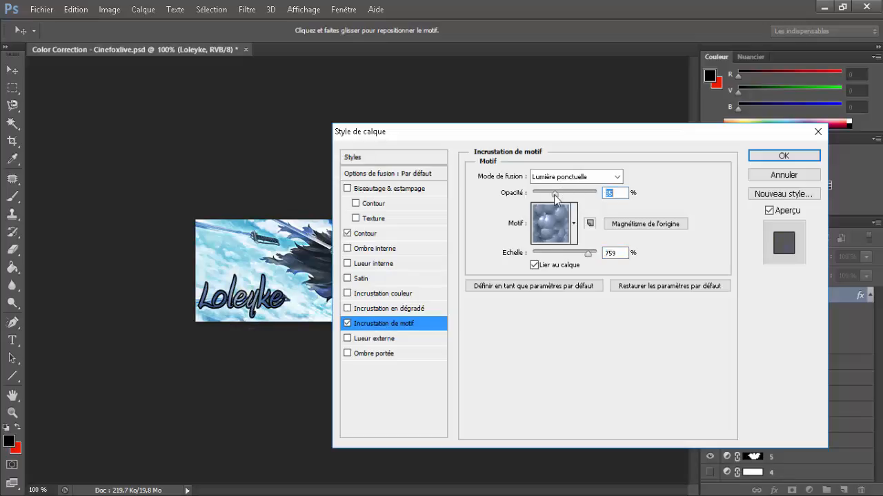
pyautogui.moveTo(283, 294)
pyautogui.mouseDown()
pyautogui.moveTo(266, 288)
pyautogui.moveTo(283, 287)
pyautogui.moveTo(276, 296)
pyautogui.moveTo(285, 309)
pyautogui.moveTo(274, 300)
pyautogui.moveTo(281, 303)
pyautogui.mouseUp()
pyautogui.click(798, 159)
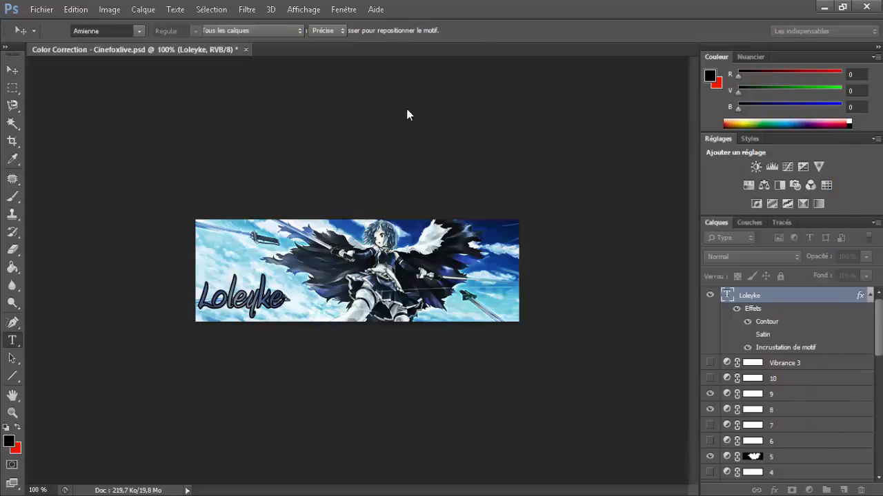